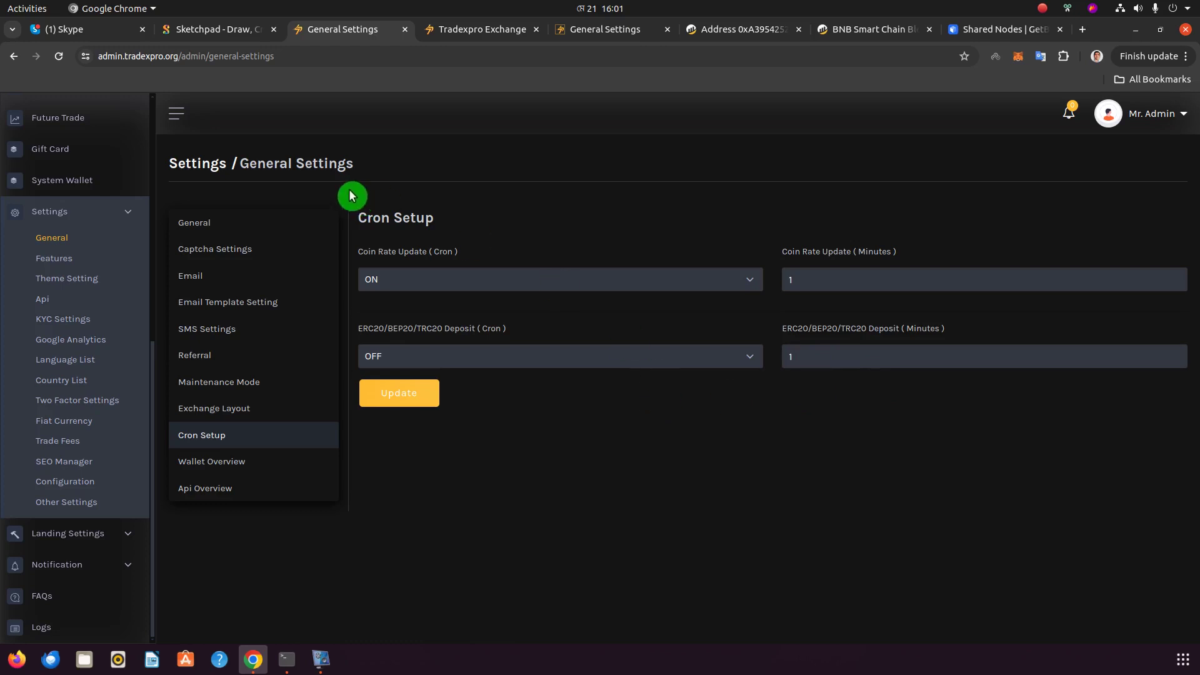
Compare the Tradexpro Exchange diagram in Sketchpad with the BNB Smart Chain block list on BscScan
click(227, 31)
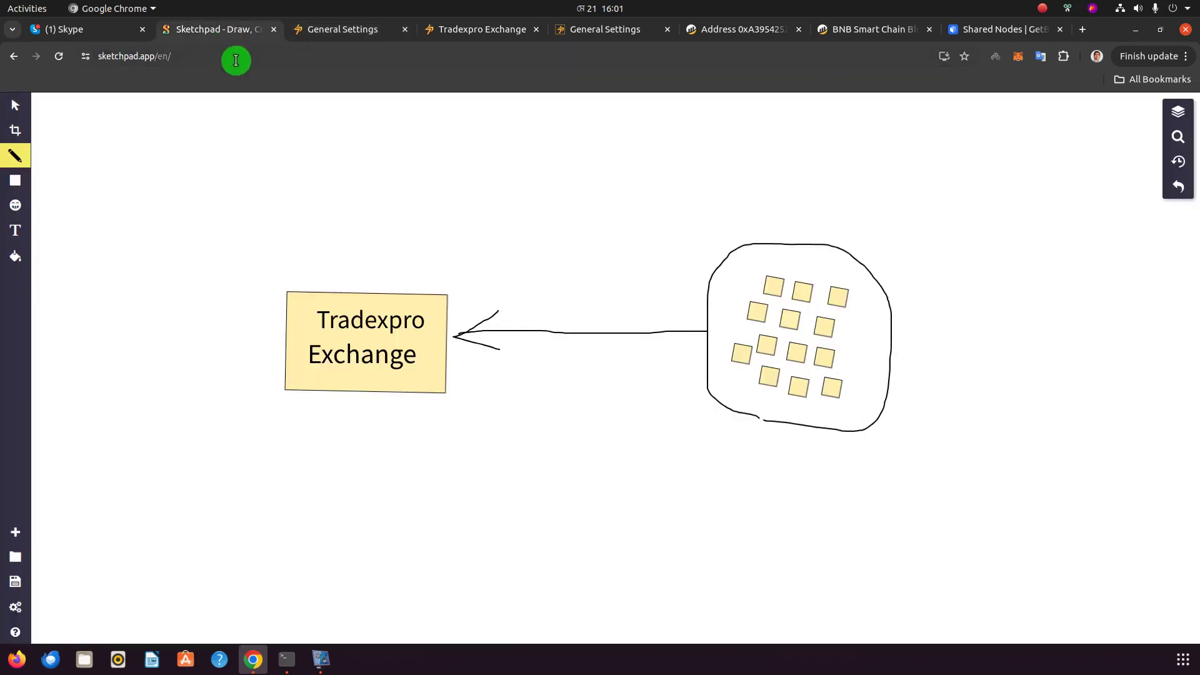
click(854, 30)
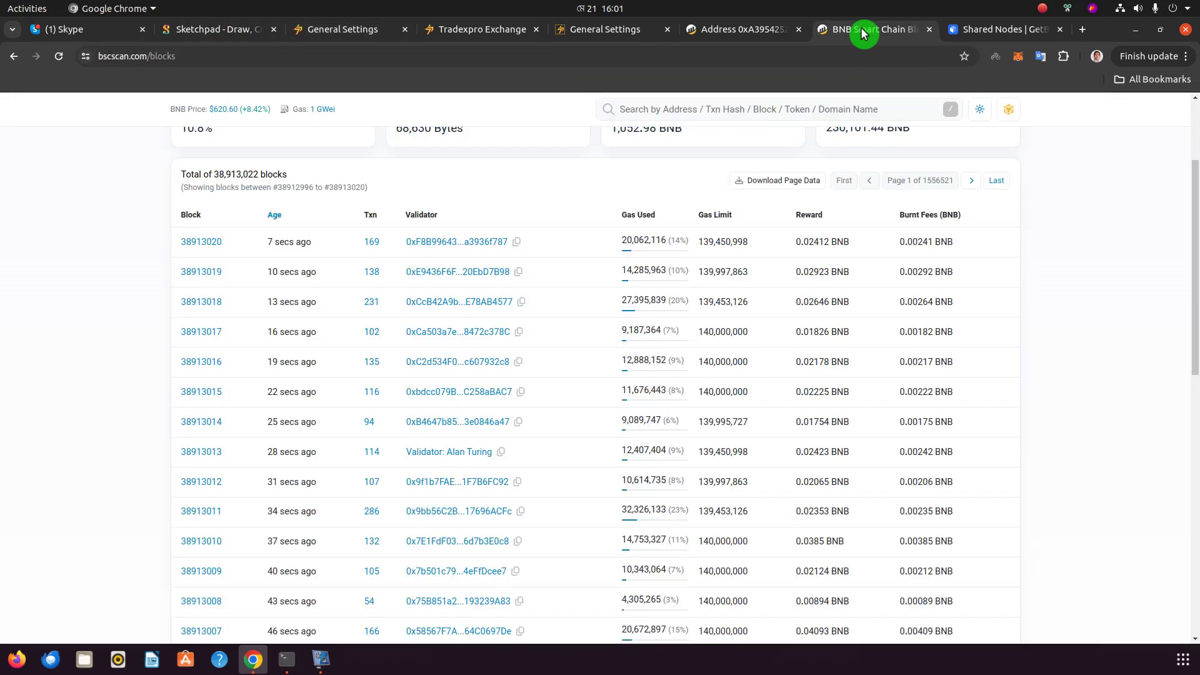
click(220, 31)
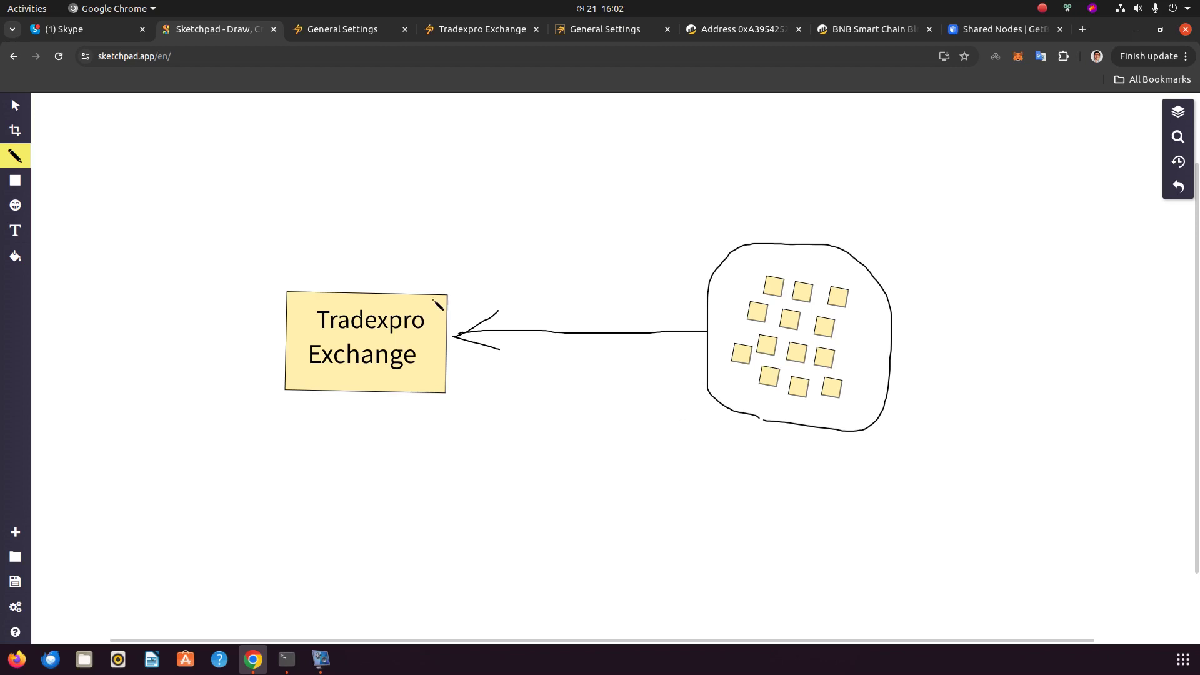
Examine the Cron Setup page and section list of the live Tradexpro admin, referring back to the Sketchpad diagram
click(331, 29)
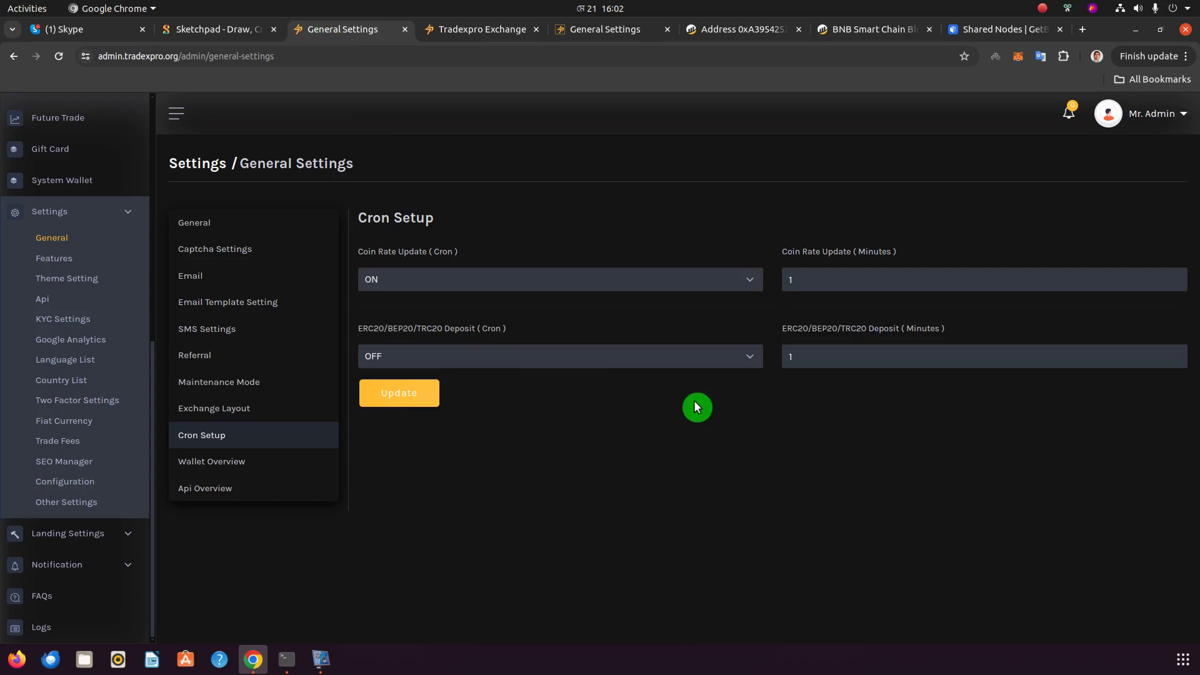
scroll(88, 367, up, 3)
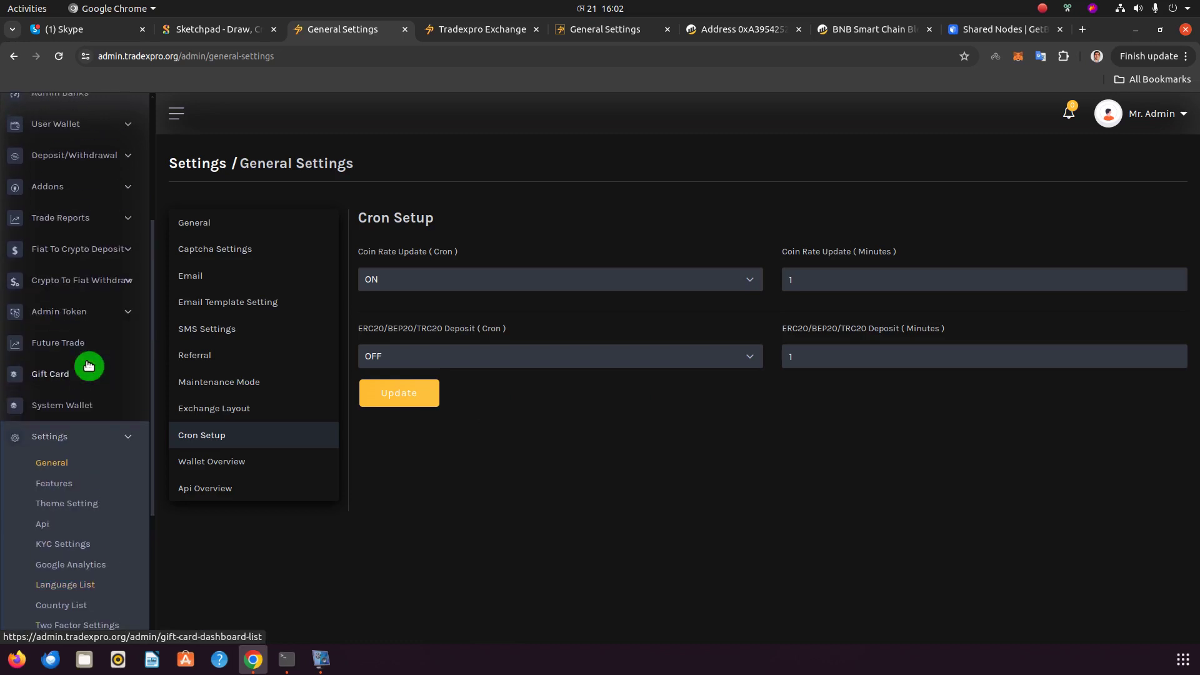
scroll(88, 367, up, 2)
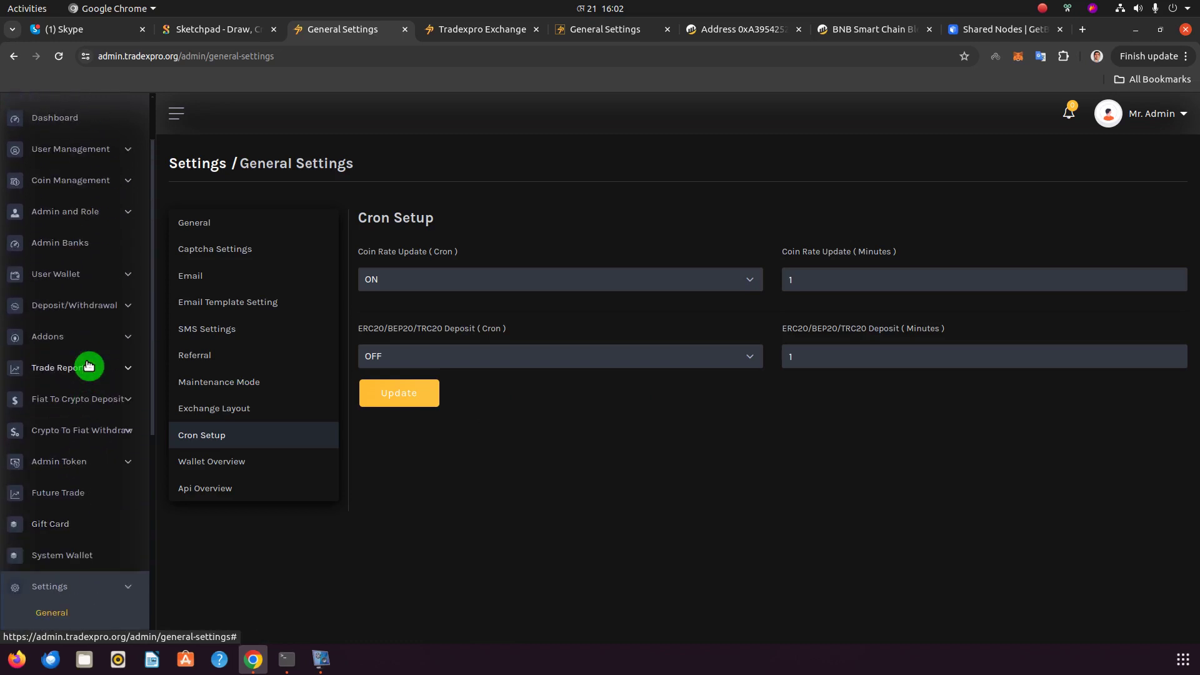
scroll(88, 367, up, 1)
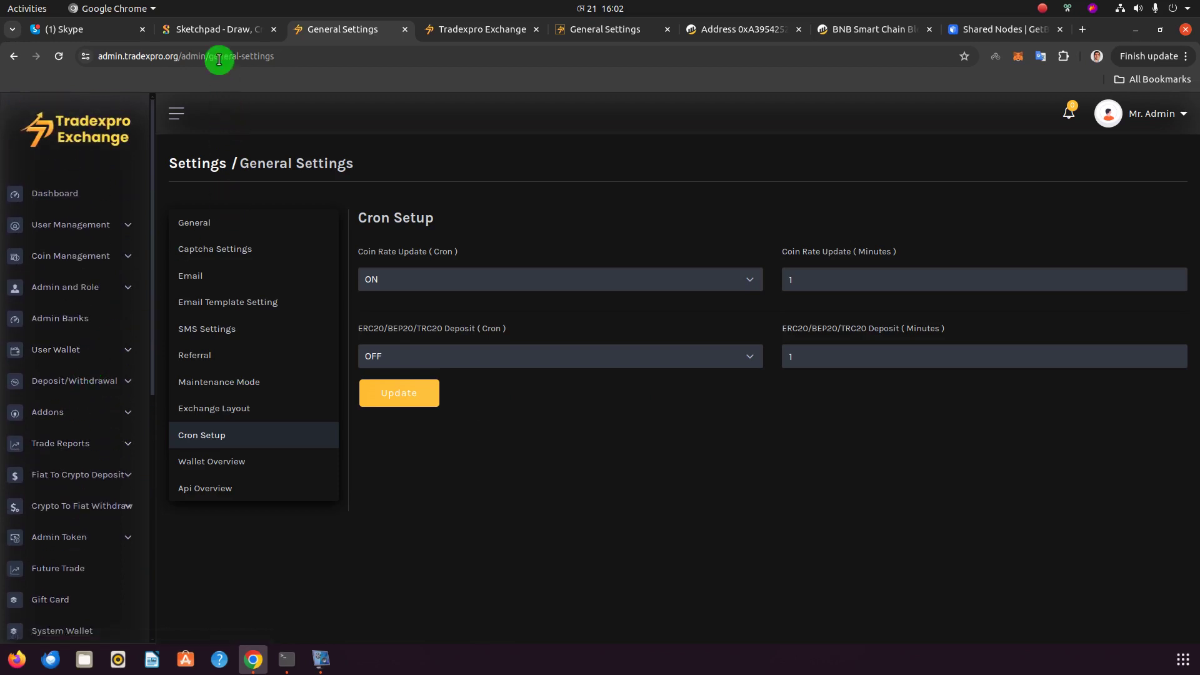
click(216, 29)
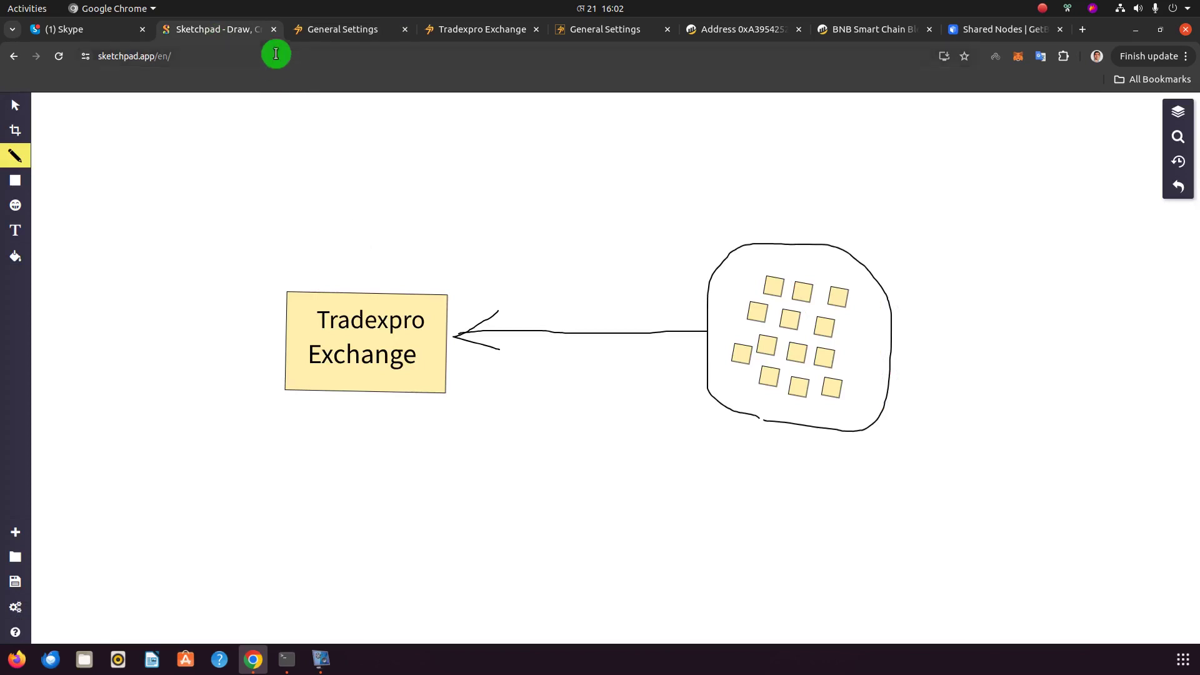
click(318, 29)
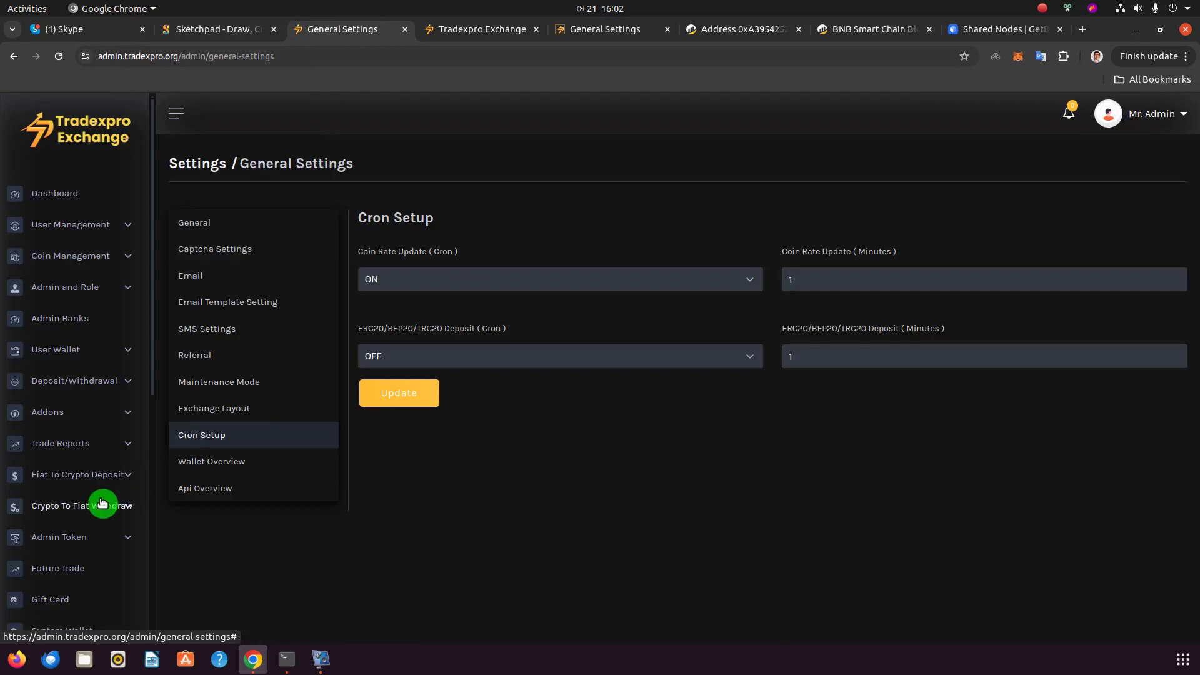
scroll(102, 503, down, 7)
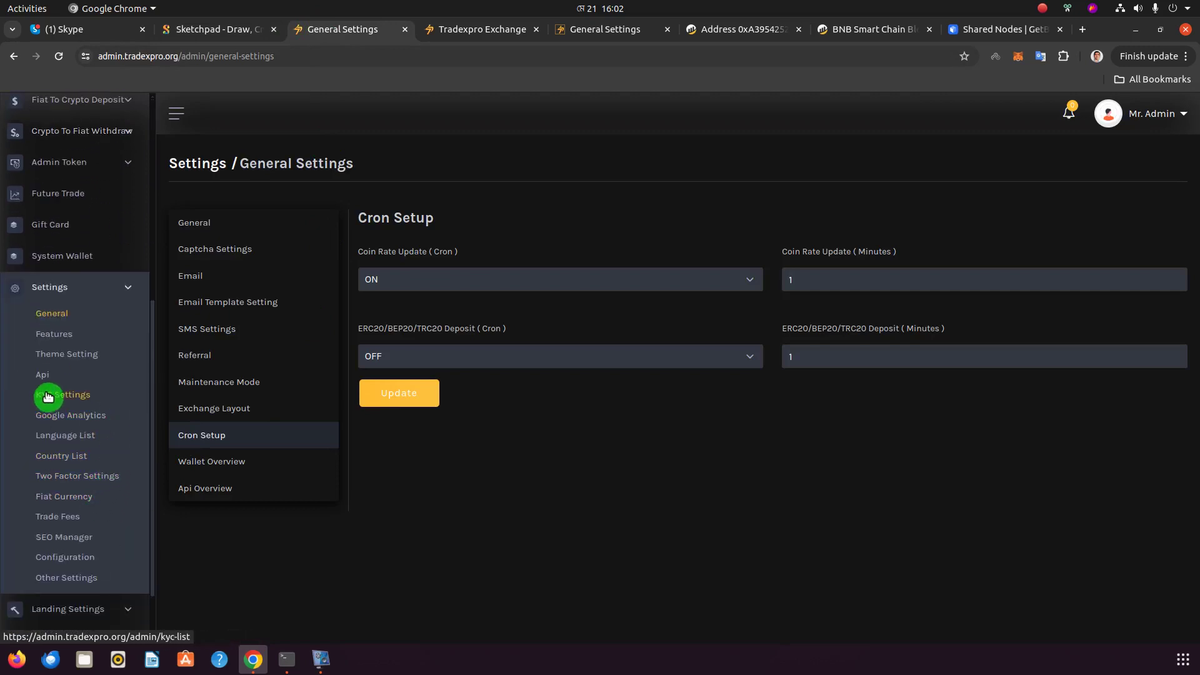
Open the coin settings of Binance-Peg BSC-USD from the Coin List in the localhost admin
click(595, 29)
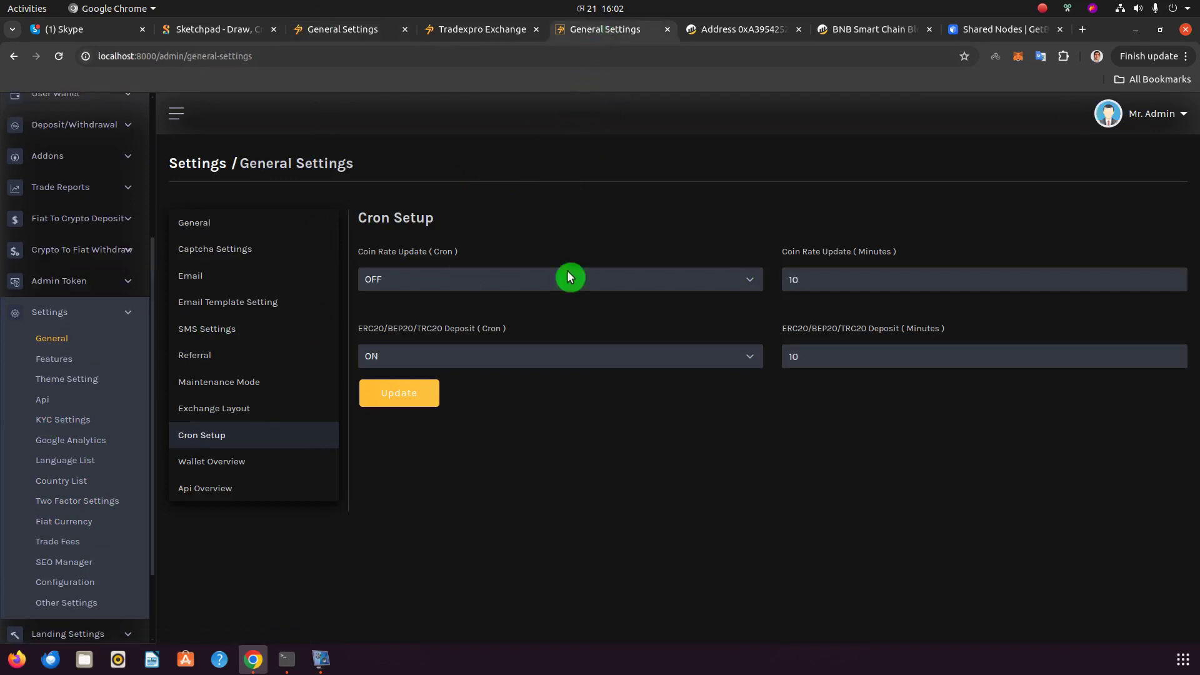
scroll(59, 278, up, 4)
click(61, 255)
click(53, 285)
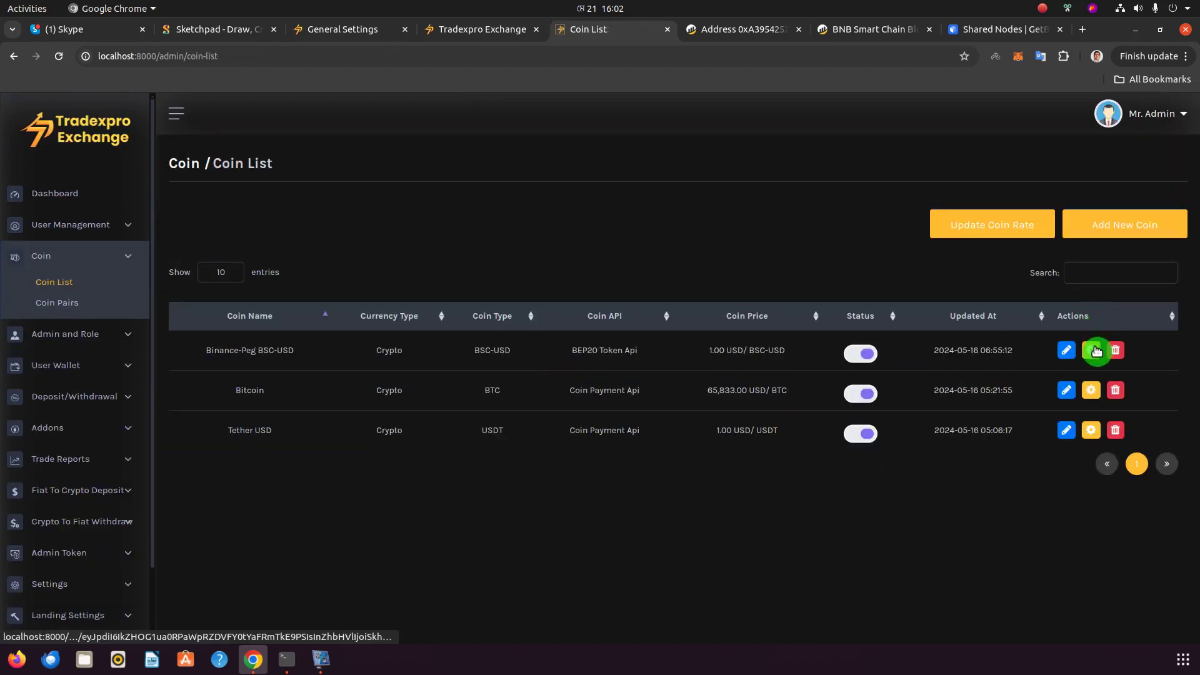
click(1093, 351)
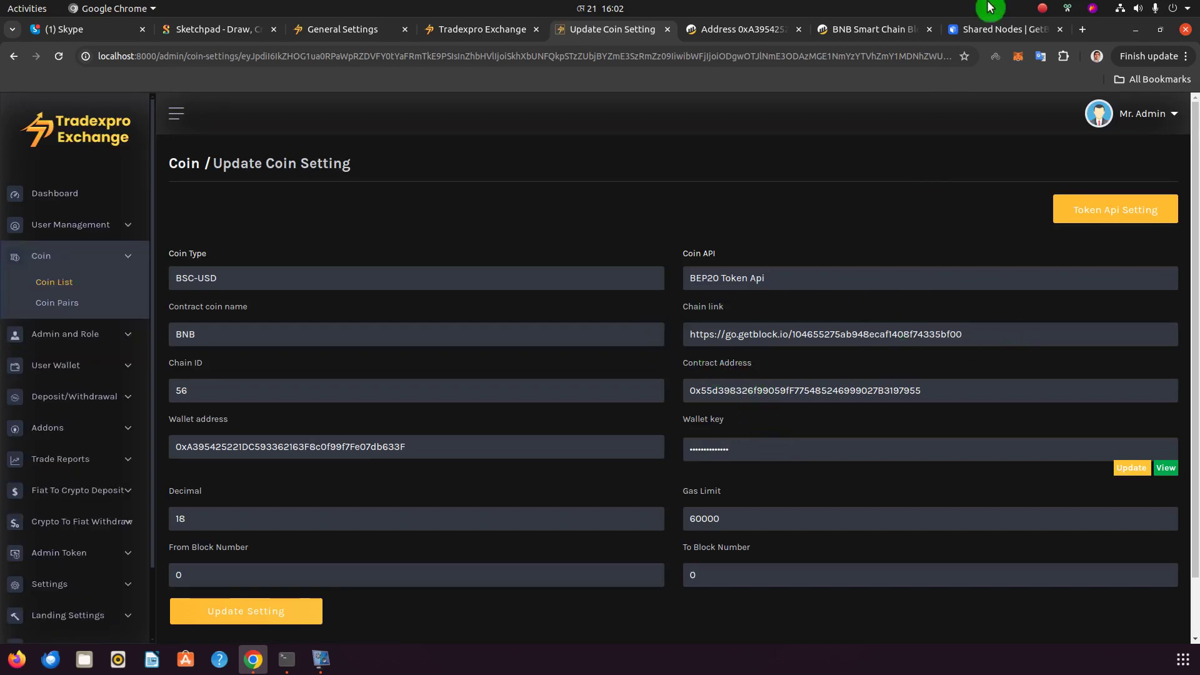
Check the GetBlock BNB Smart Chain endpoint and the live Cron Setup page against the BSC-USD coin settings
click(995, 32)
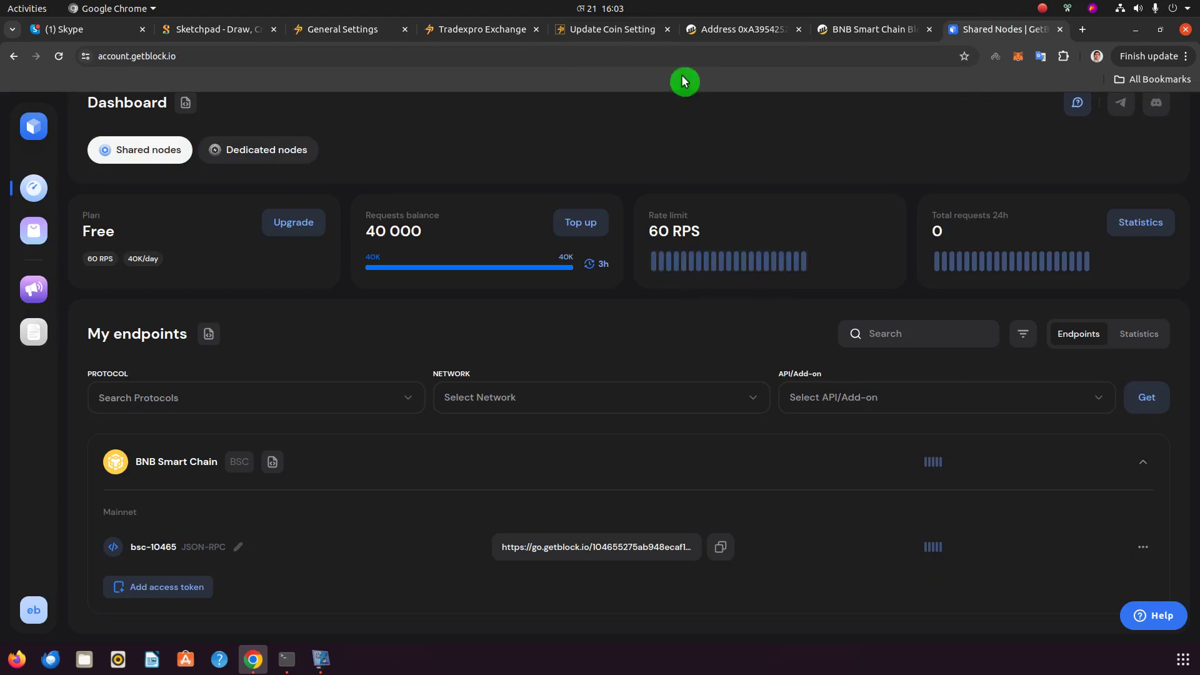
click(625, 33)
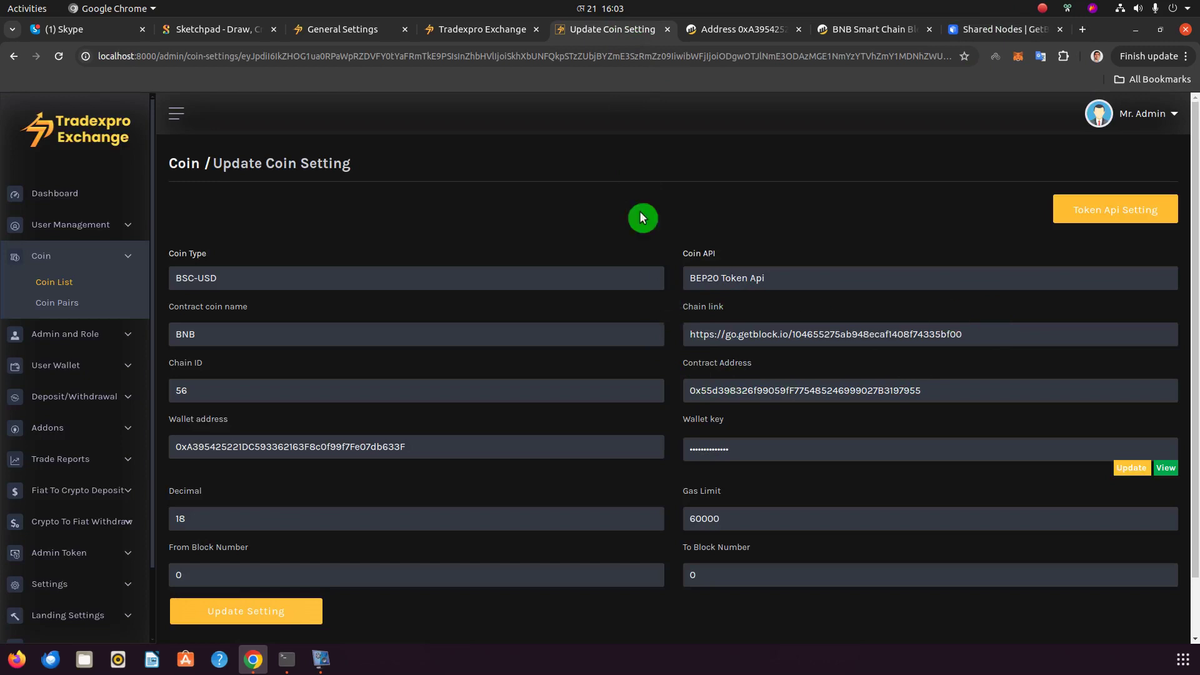
click(376, 31)
click(394, 403)
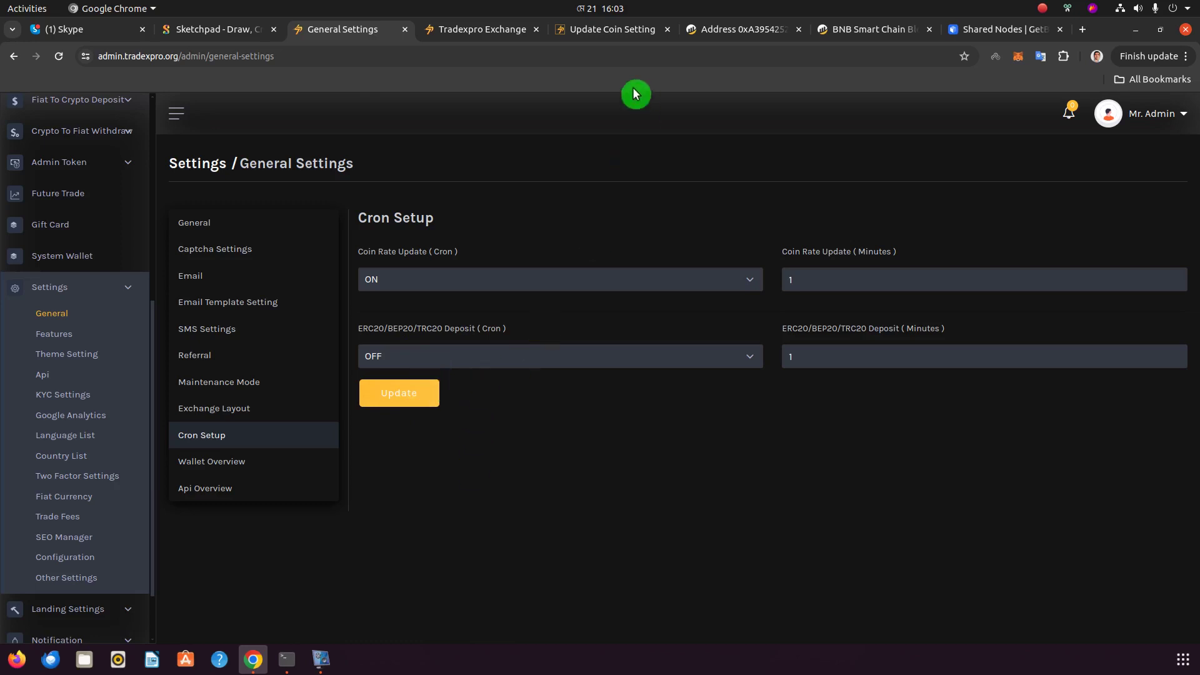
click(485, 33)
click(598, 37)
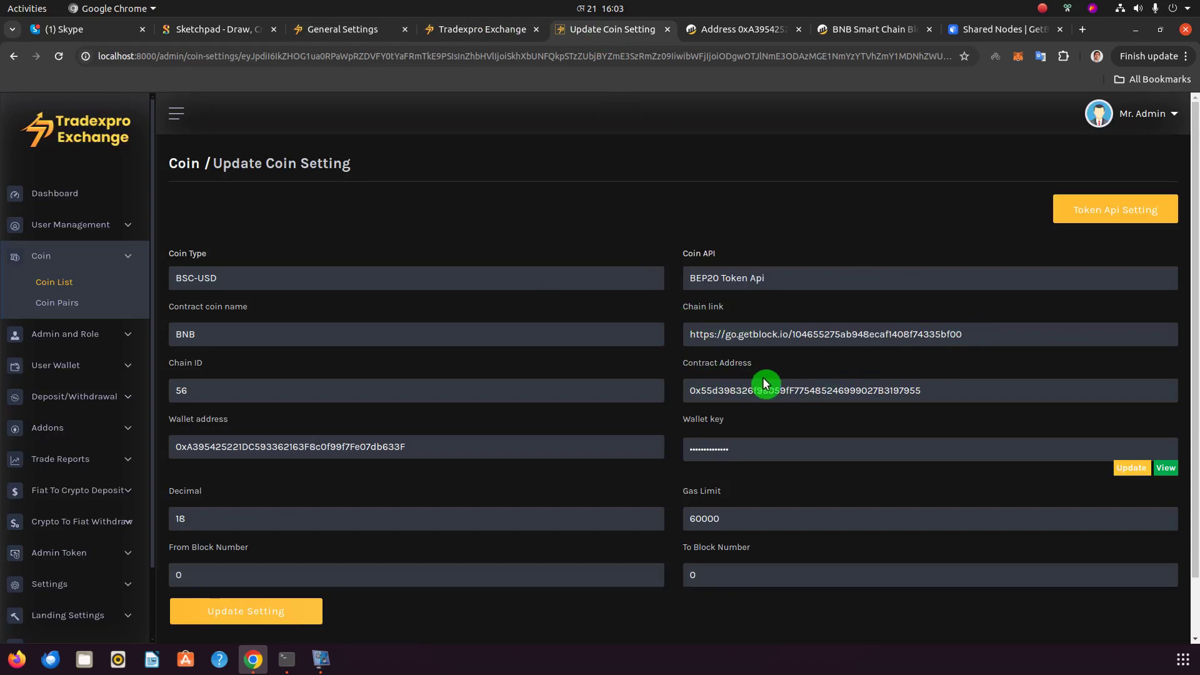
View the diagram and the Tradexpro spot wallet, and examine the coin type in the BSC-USD coin settings
click(220, 29)
click(502, 32)
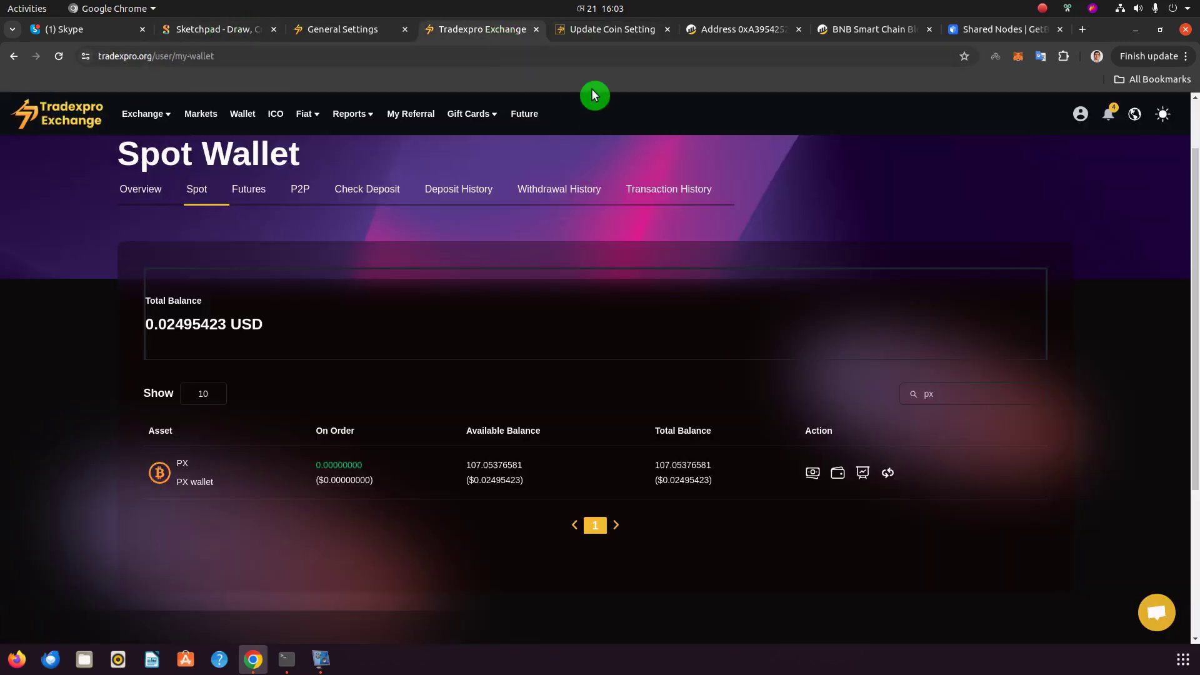
click(593, 30)
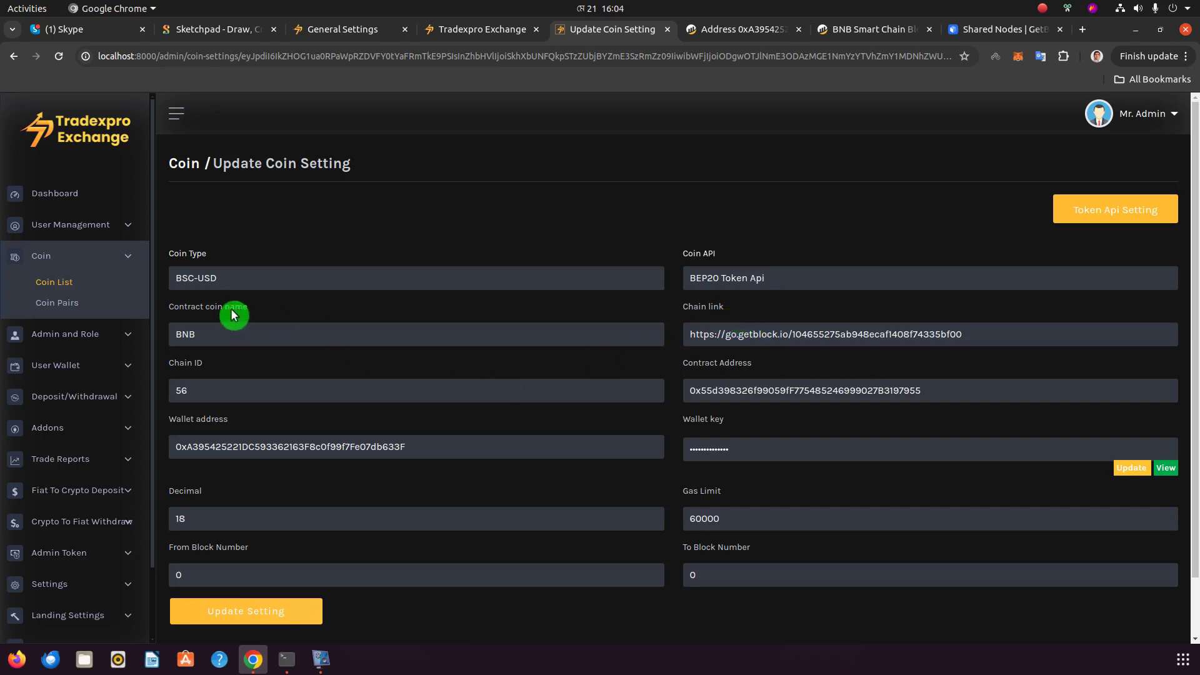
triple_click(184, 277)
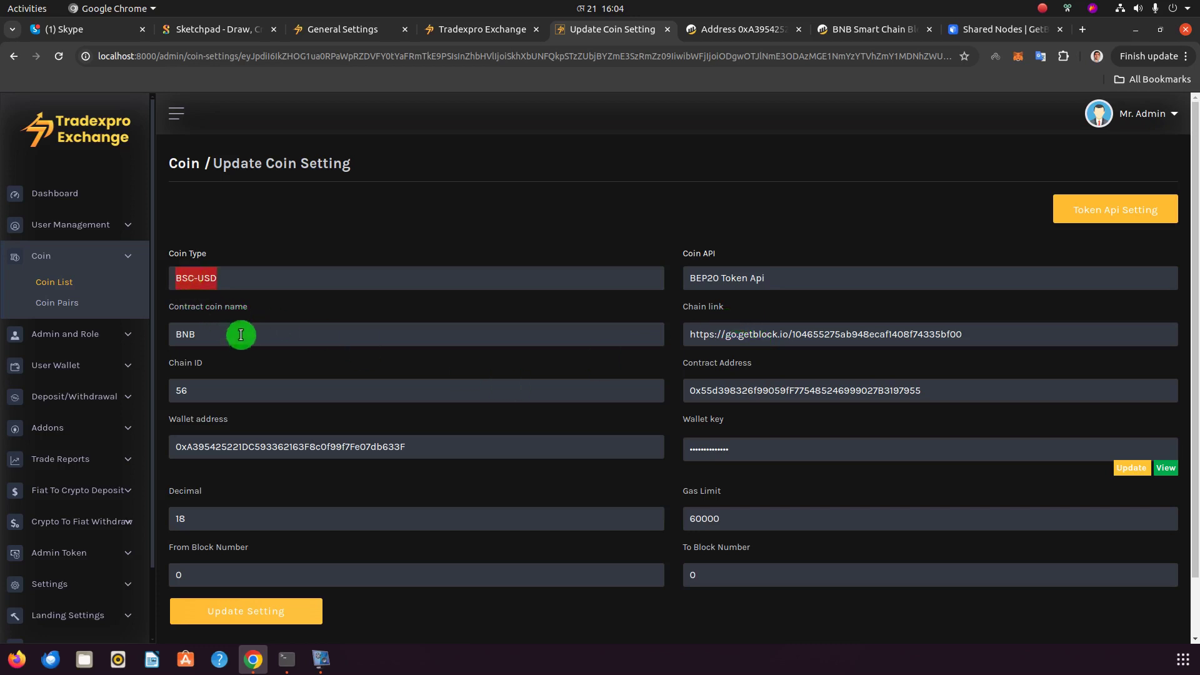
click(265, 355)
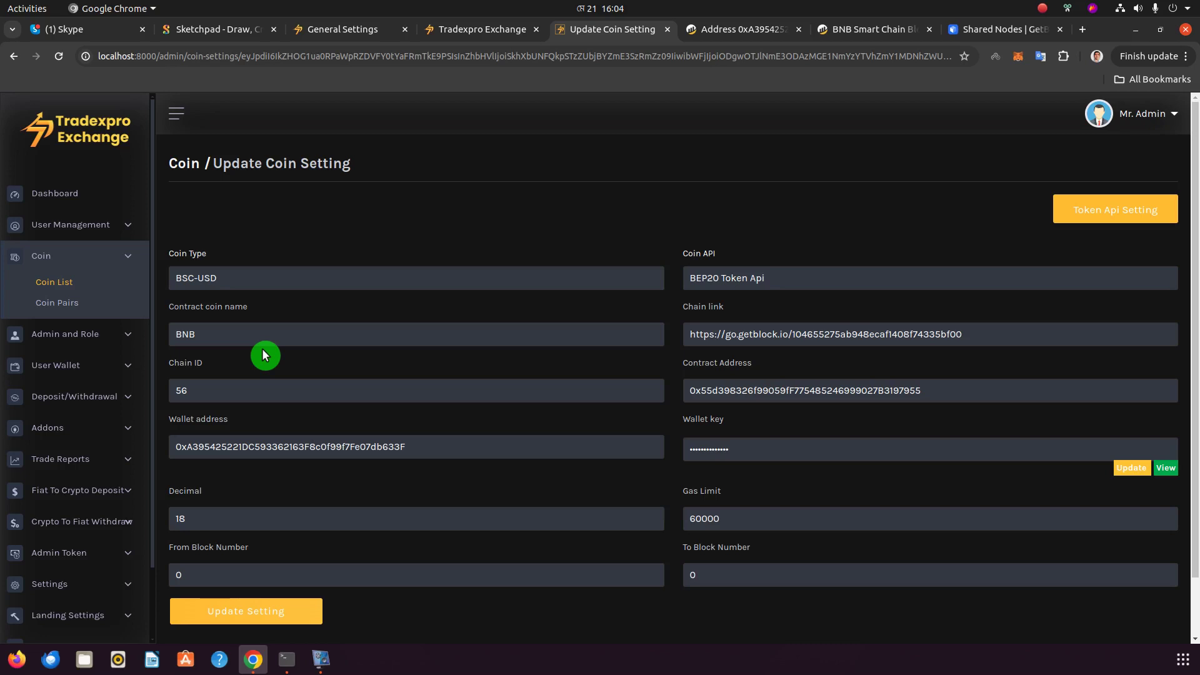
Examine the plan, request limits and endpoints on the GetBlock dashboard, and return to the Tradexpro spot wallet
click(975, 30)
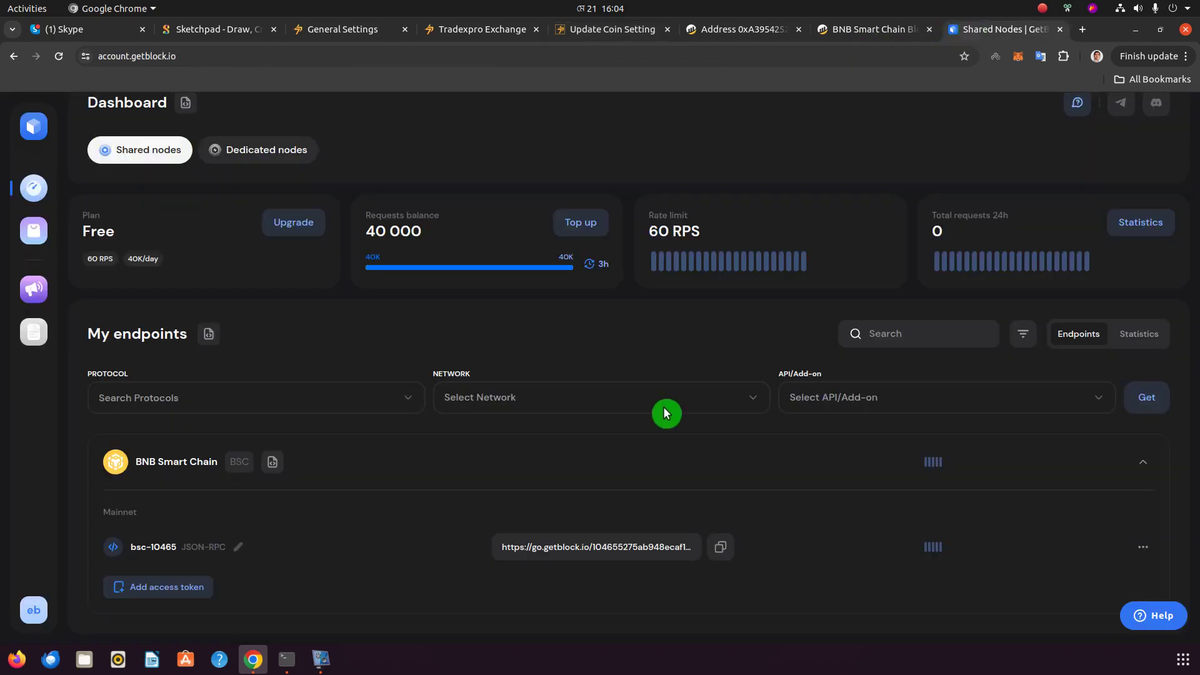
scroll(666, 412, up, 1)
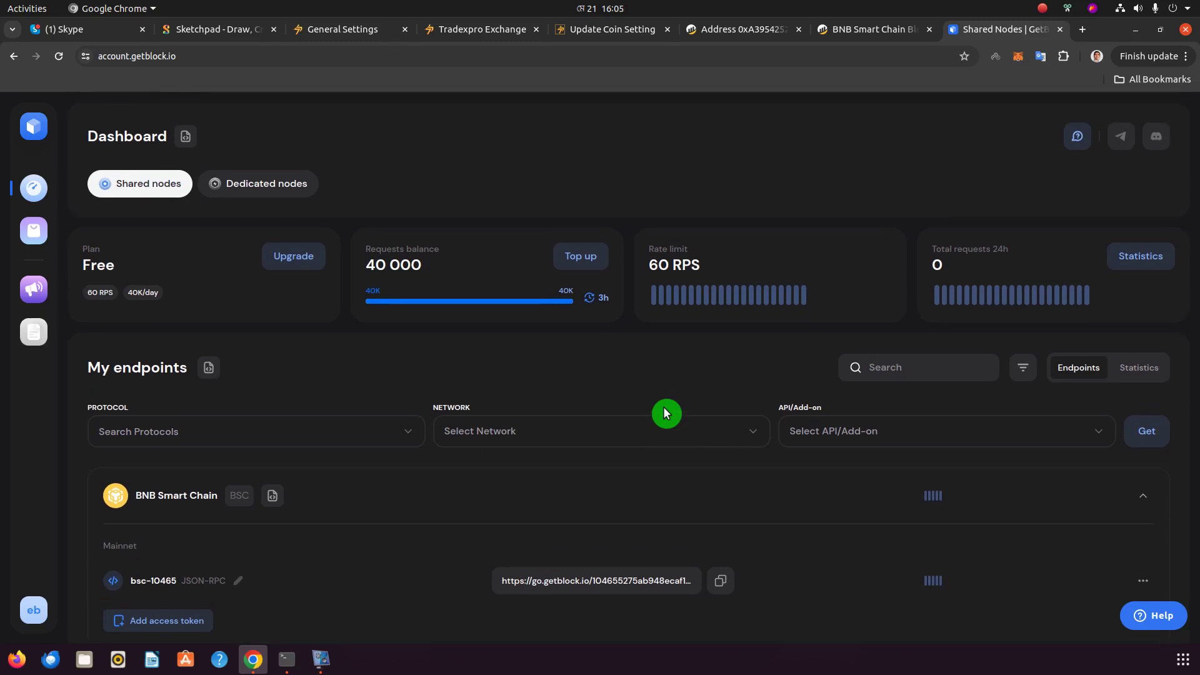
click(475, 31)
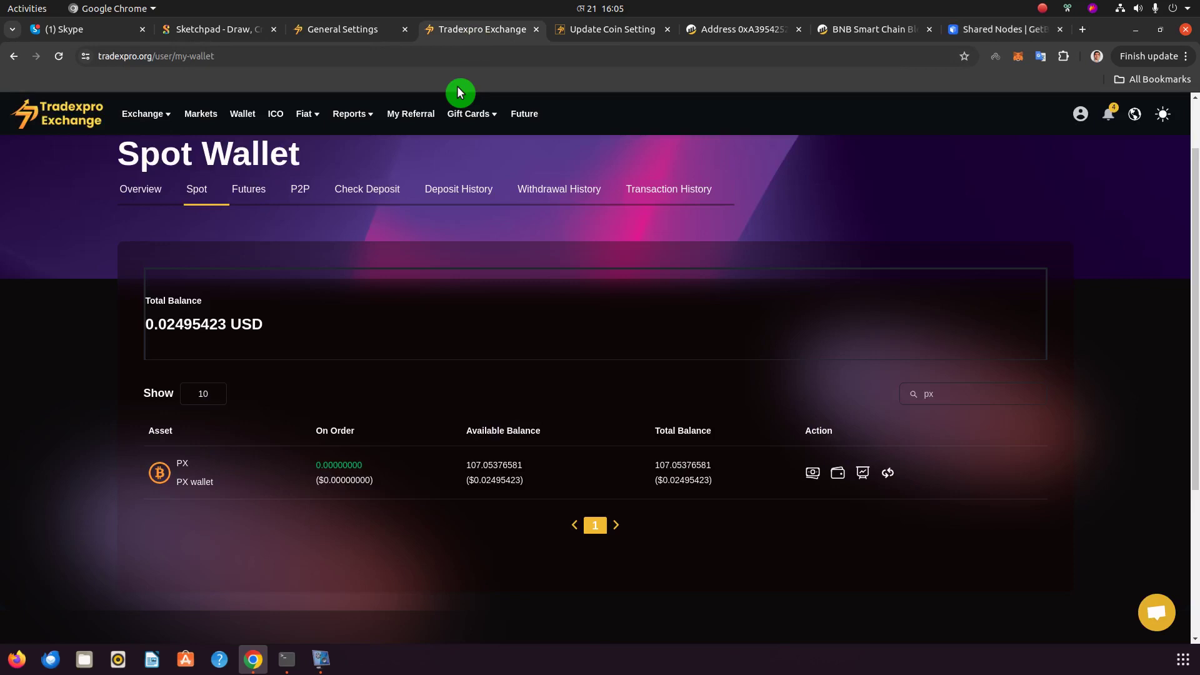
Compare the ERC20/BEP20/TRC20 deposit cron settings in the live admin with the block-to-exchange diagram in Sketchpad
click(330, 40)
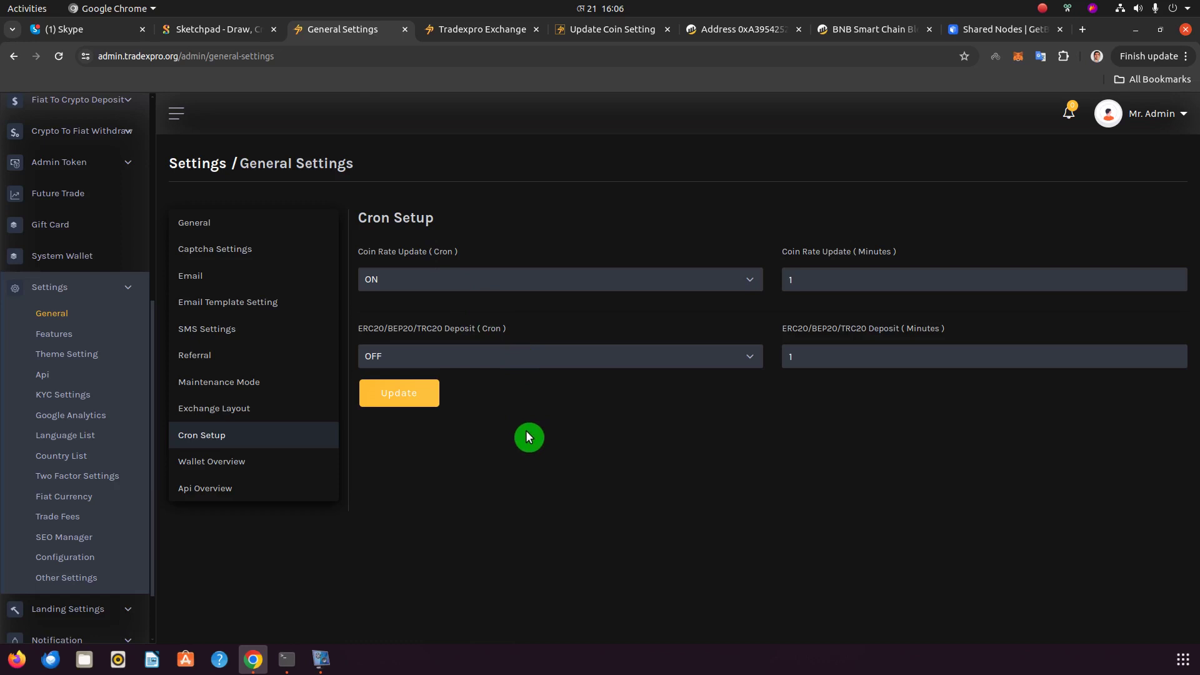
click(234, 29)
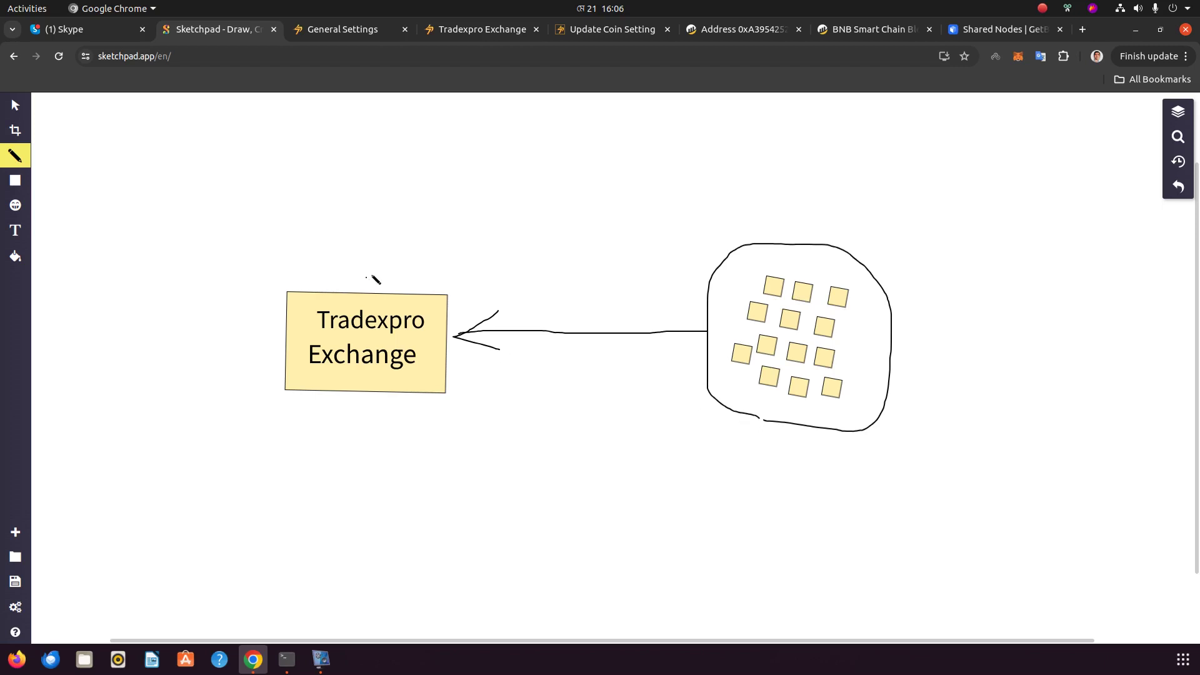
click(320, 30)
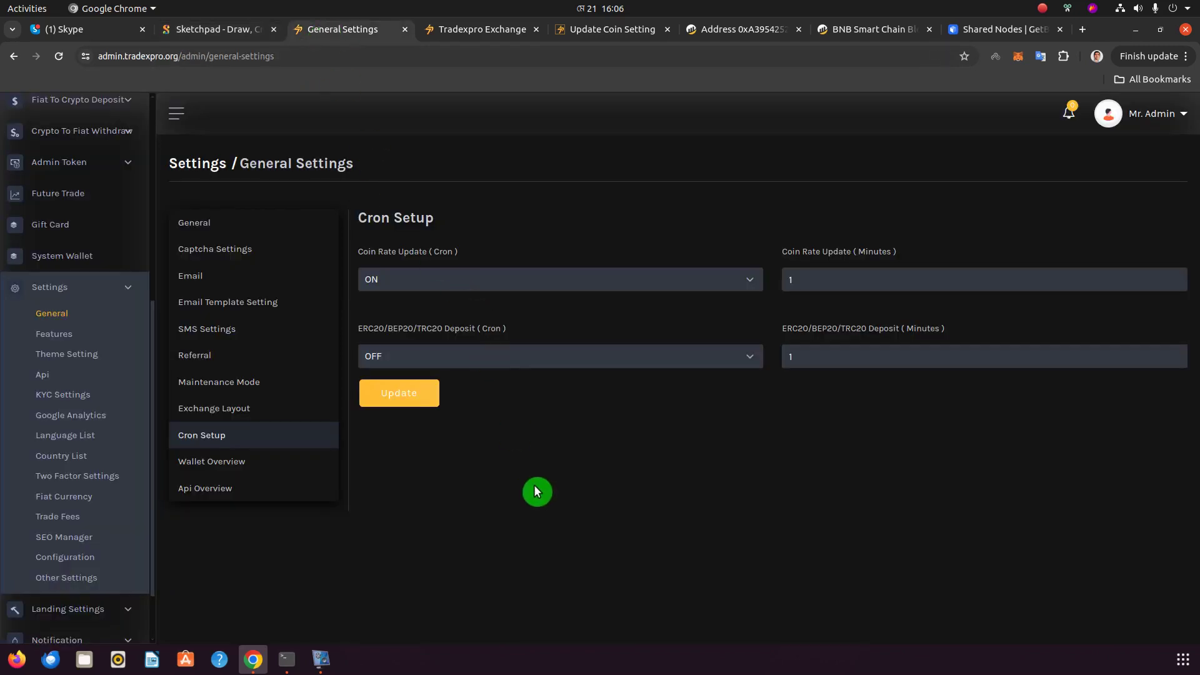
click(238, 31)
click(334, 33)
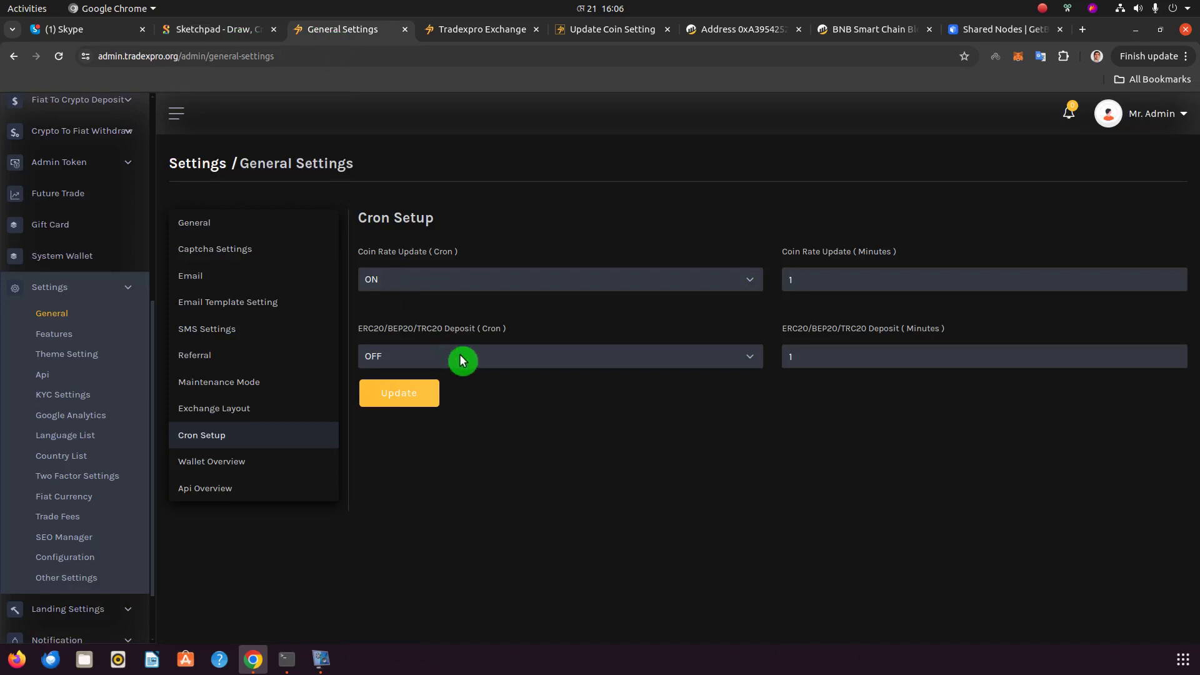
click(216, 32)
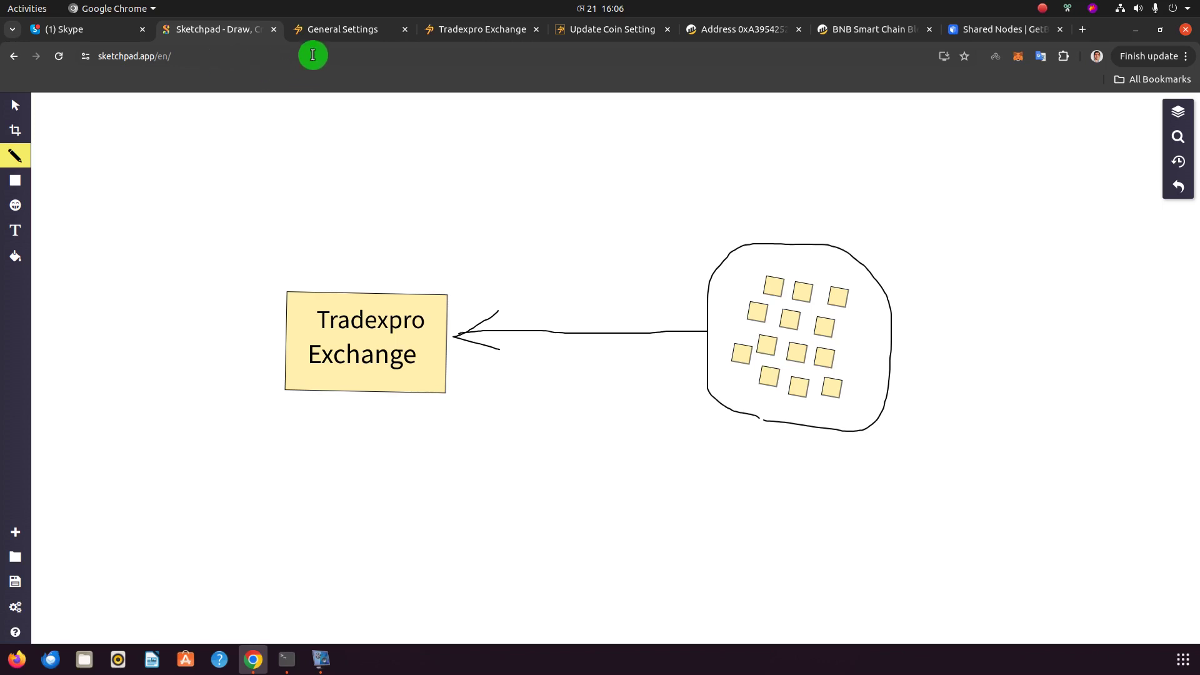
click(324, 31)
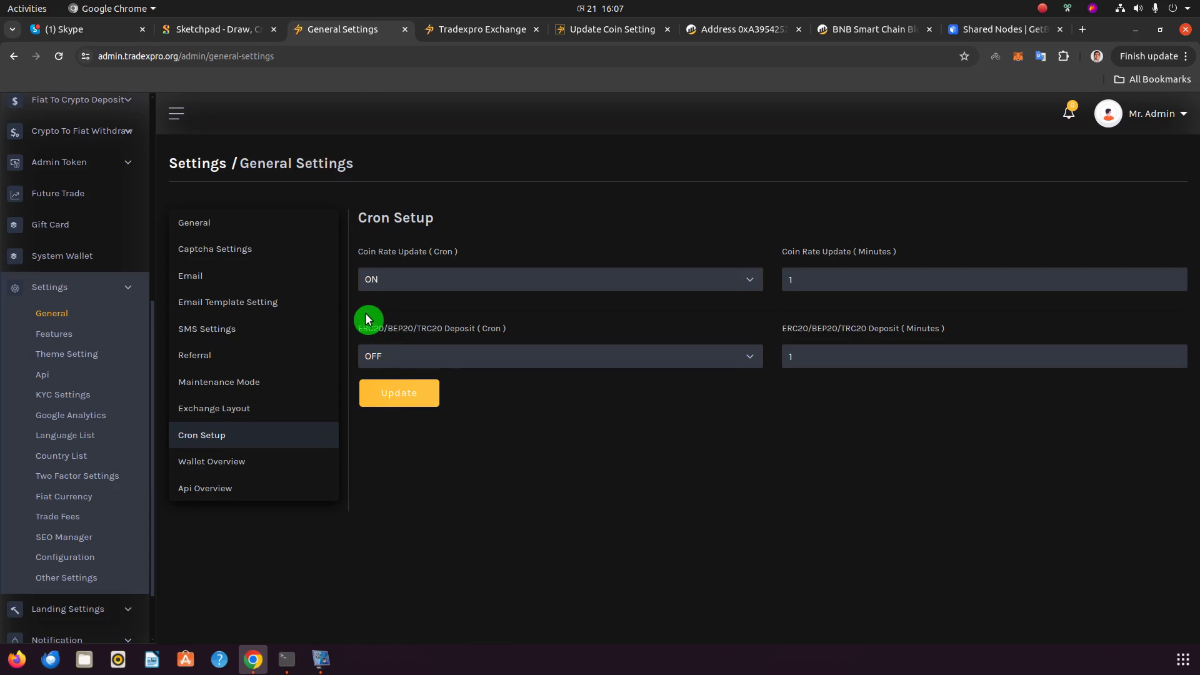
Check the Tradexpro spot wallet and the BSC-USD coin settings in the localhost admin once more
click(484, 39)
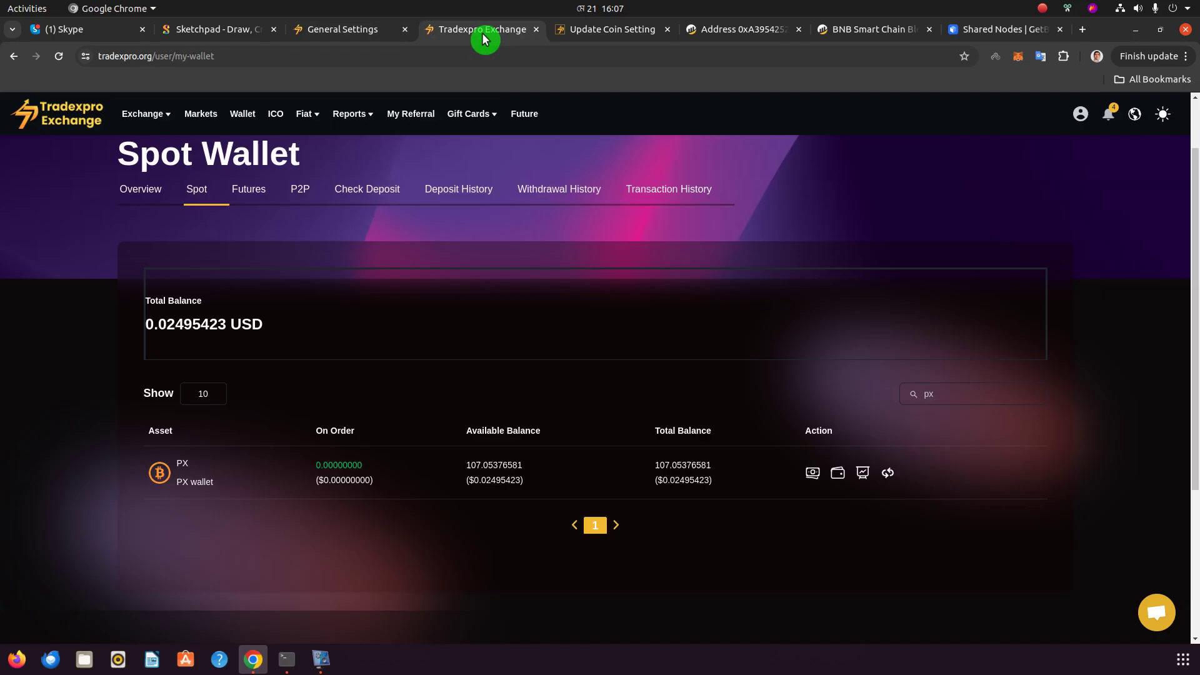
click(337, 38)
click(585, 30)
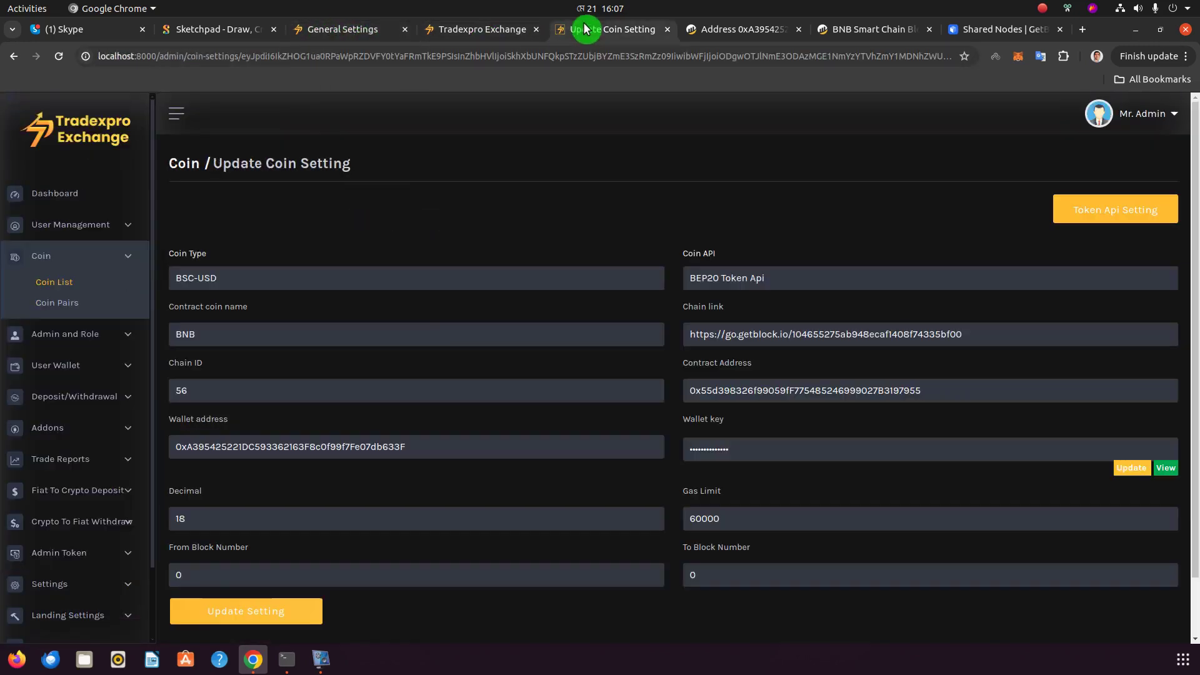
Open the pending token report in the live Tradexpro admin and examine the pending token deposit history
click(321, 32)
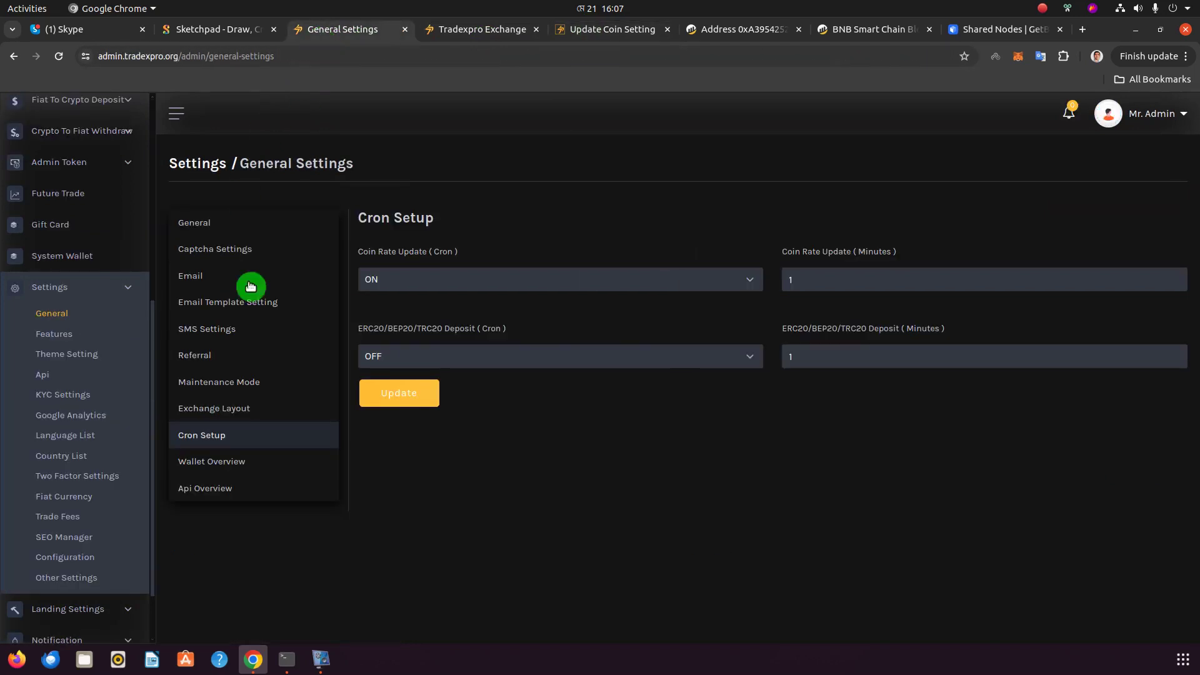
scroll(94, 538, down, 2)
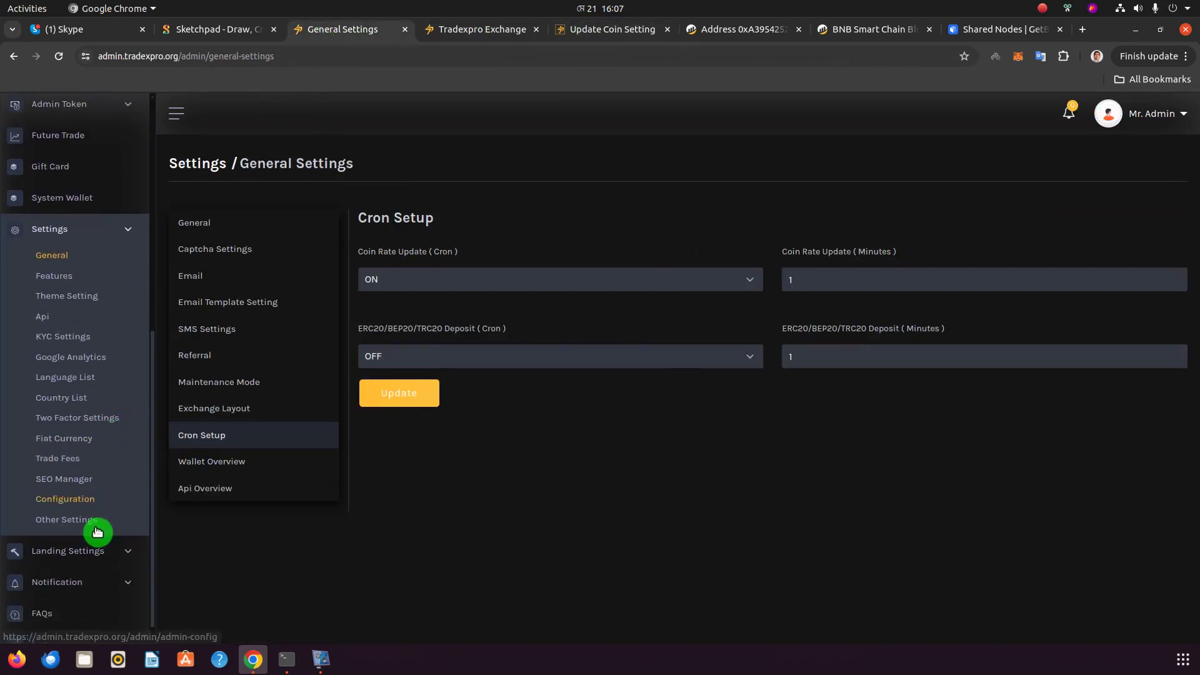
scroll(73, 188, up, 2)
click(59, 169)
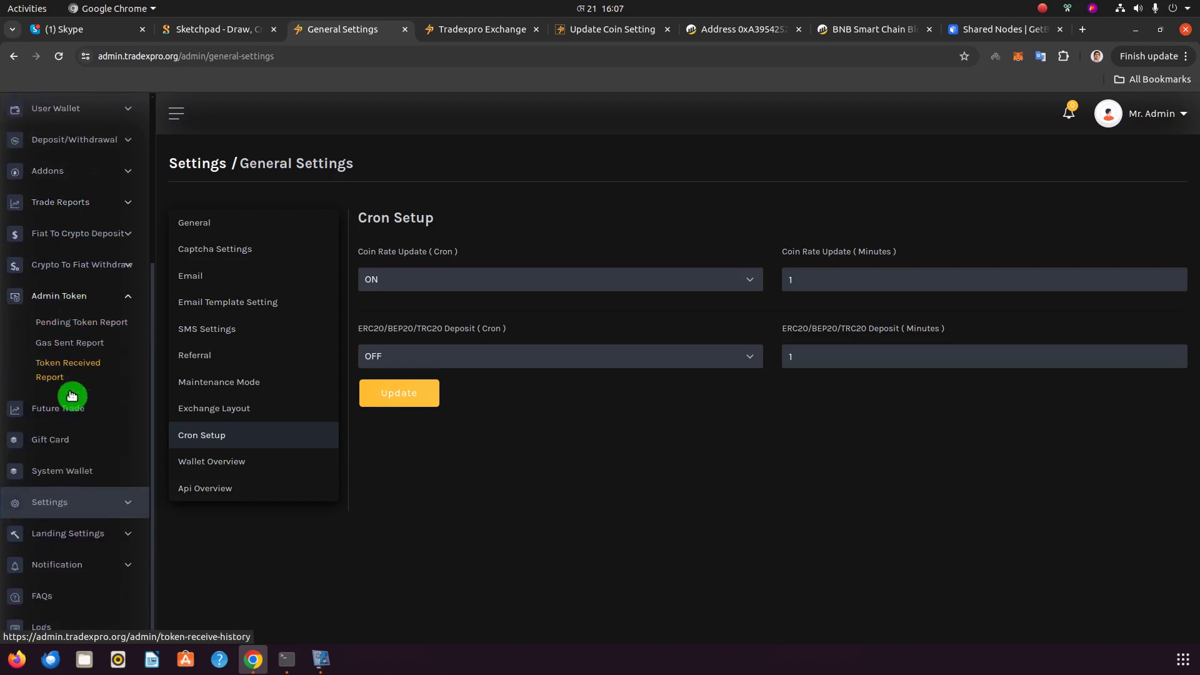
click(65, 322)
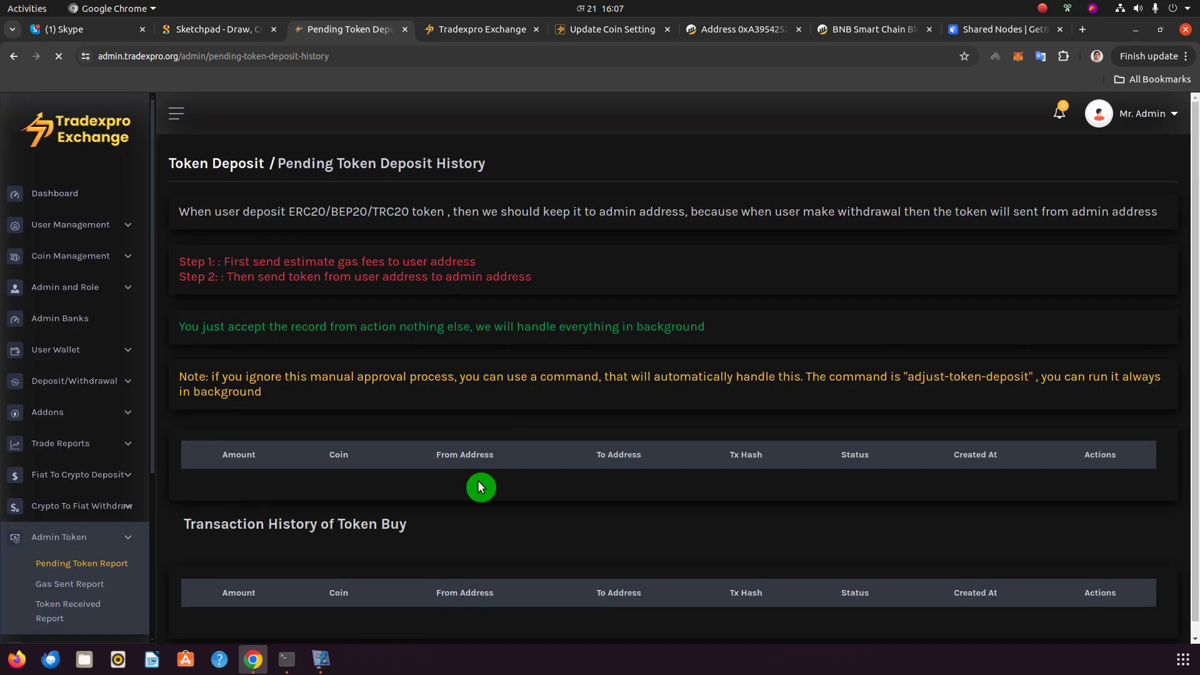
scroll(480, 488, down, 5)
scroll(99, 526, down, 5)
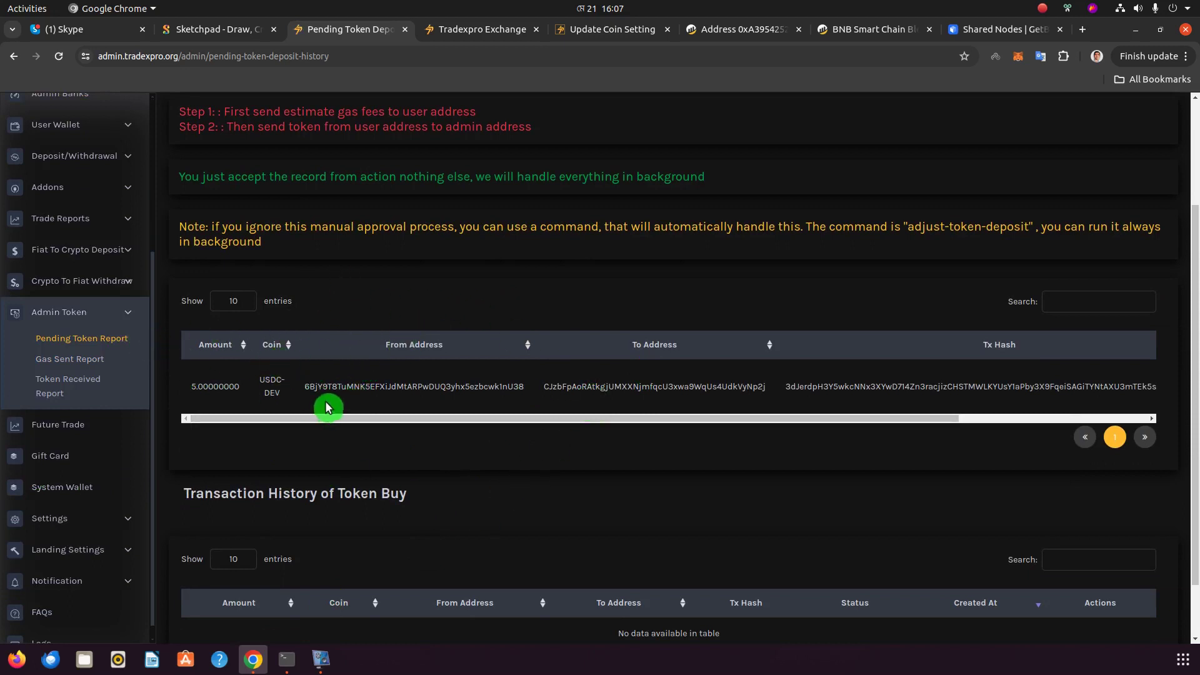
Return to the cron setup in the general settings and view the ERC20/BEP20/TRC20 deposit cron options
click(78, 523)
click(65, 462)
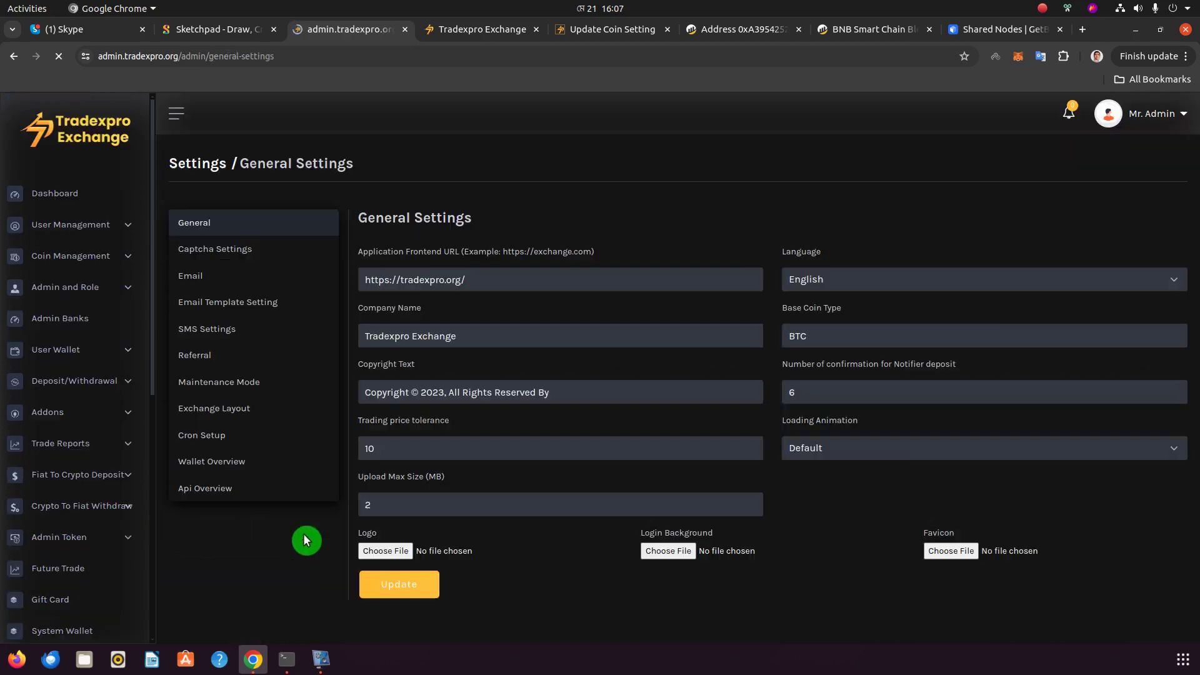
click(229, 436)
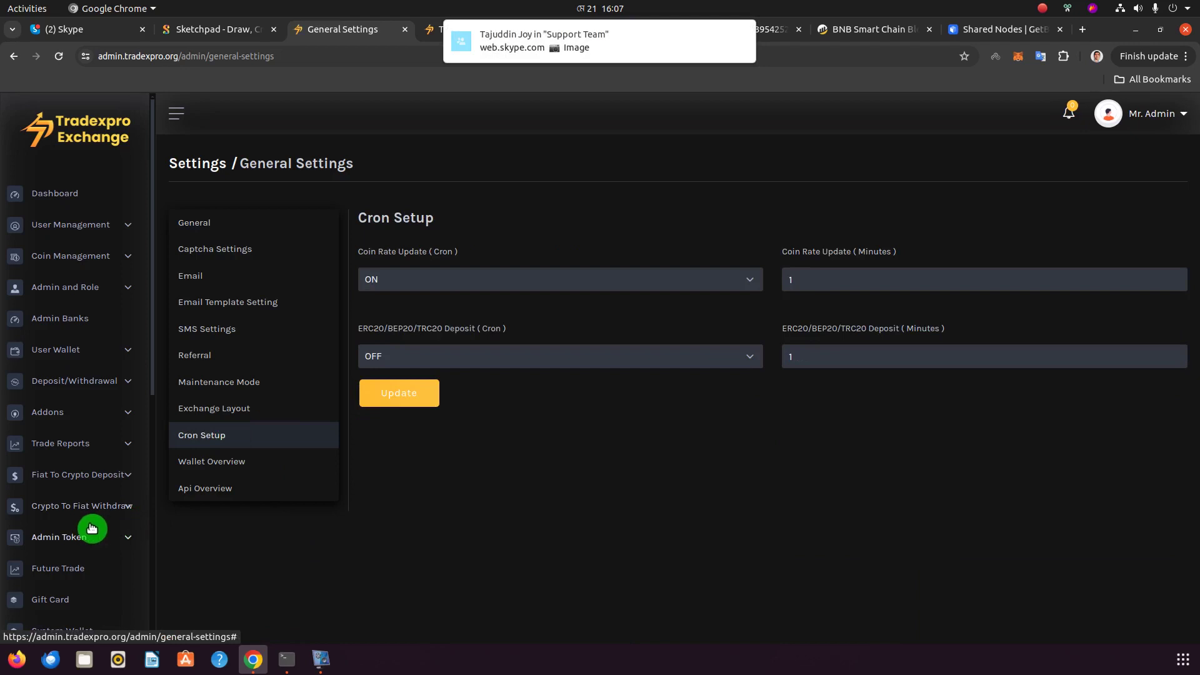
scroll(92, 529, down, 6)
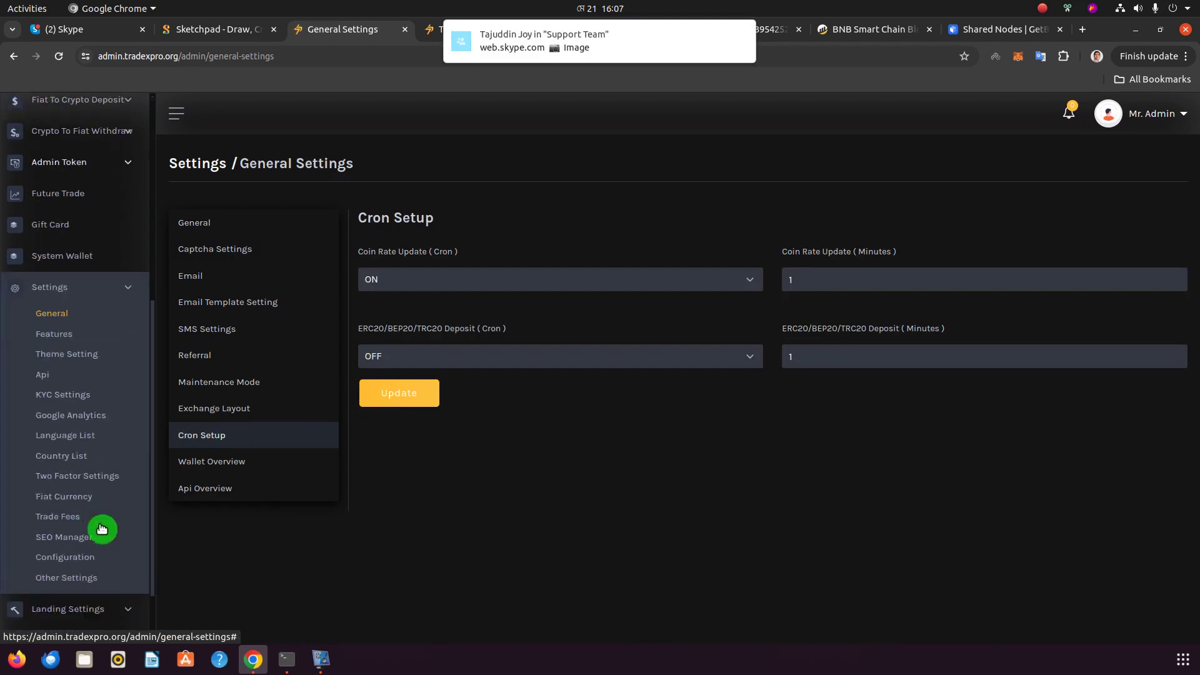
click(745, 33)
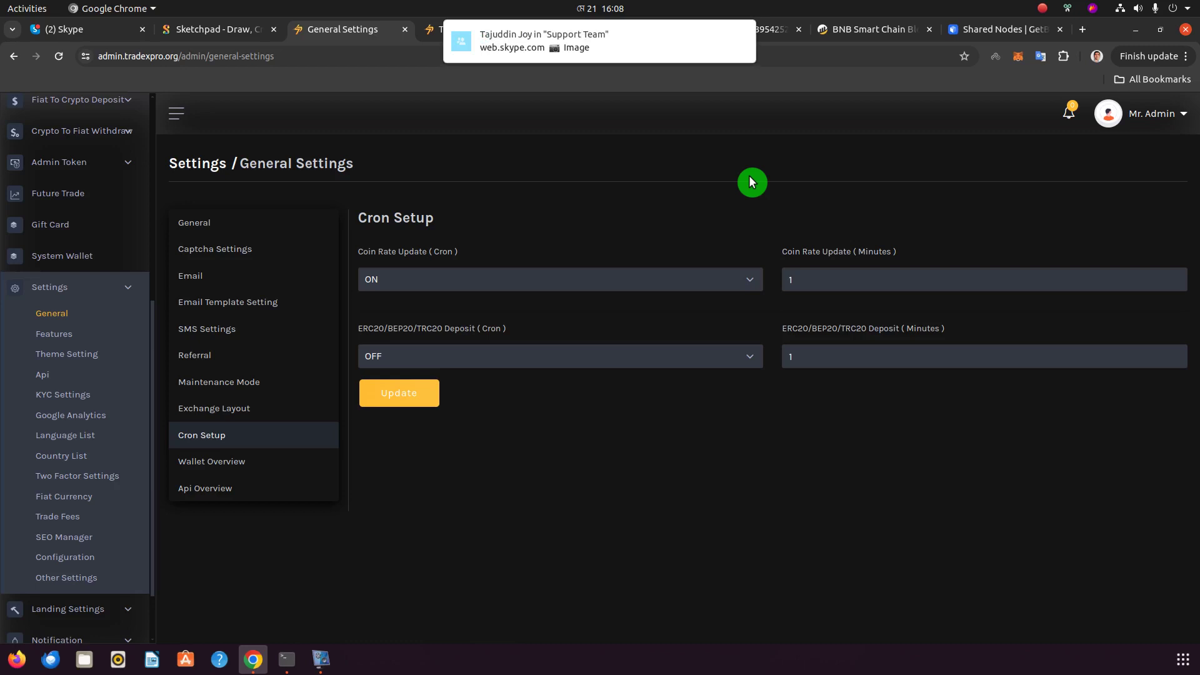
click(745, 32)
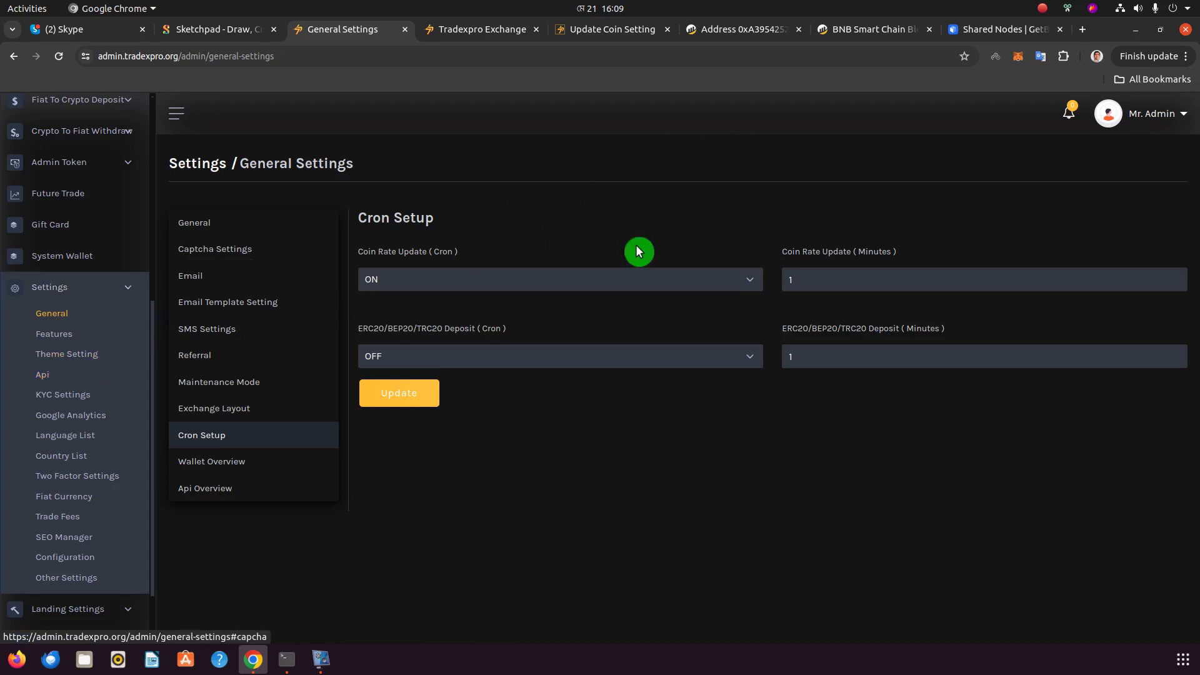
Switch to the GetBlock dashboard and go from there to the getblock.io home page
click(979, 31)
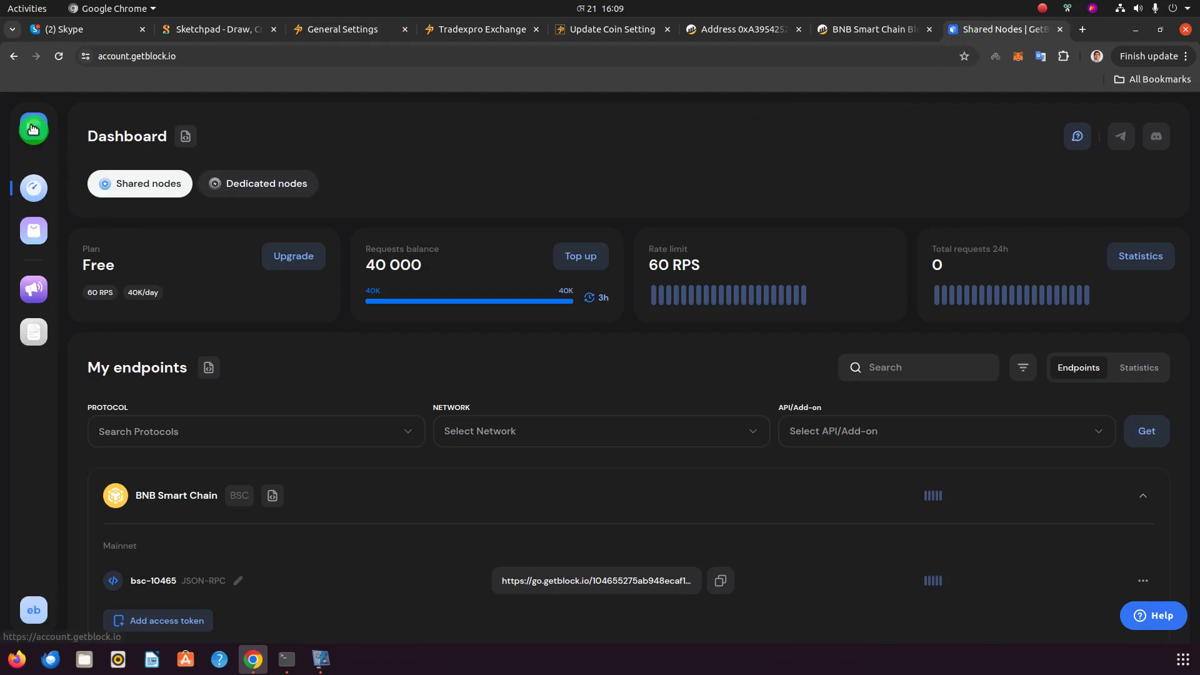
double_click(117, 56)
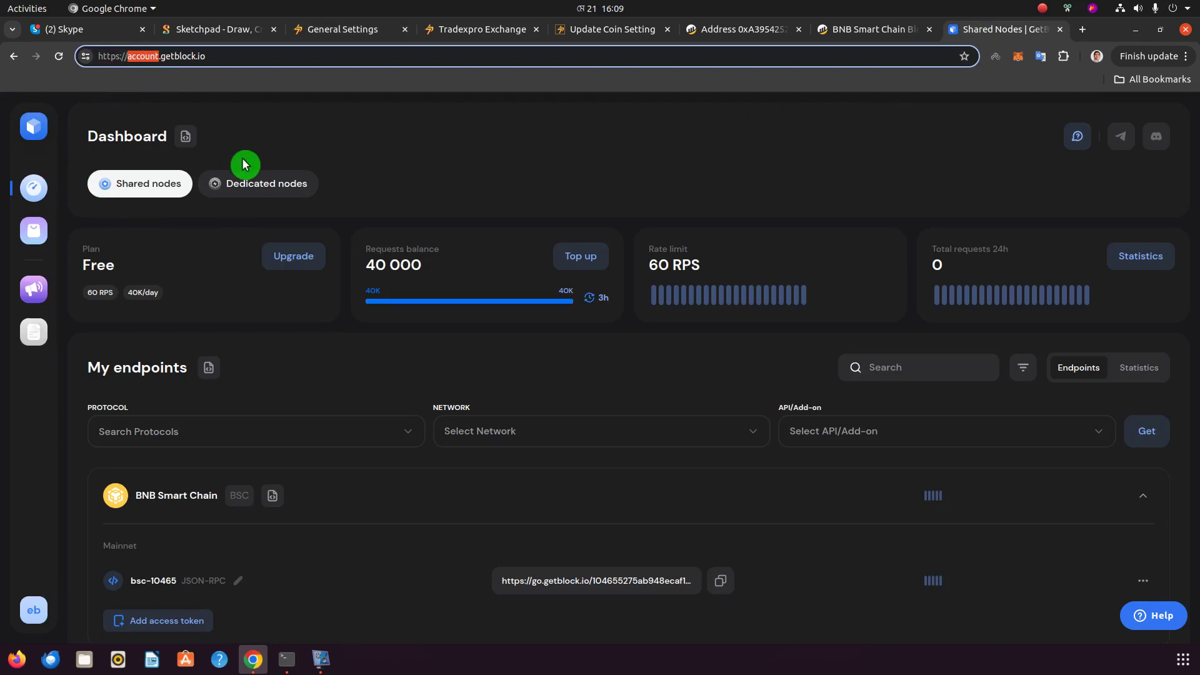
key(Delete)
key(Delete)
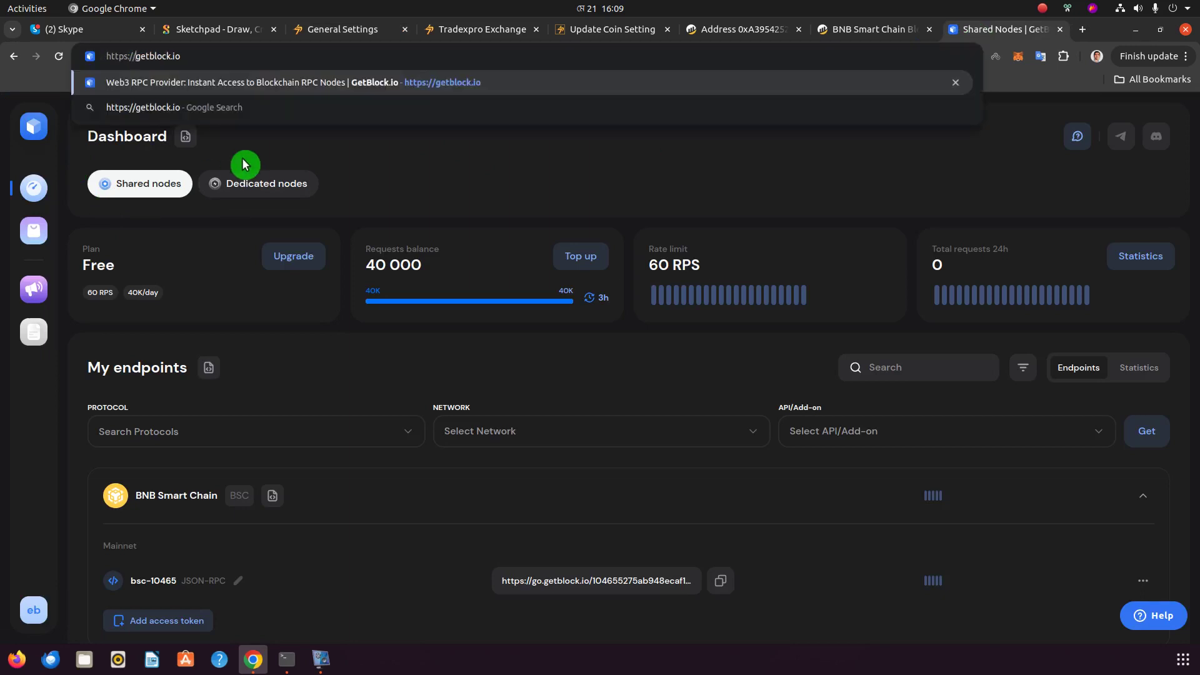
key(Return)
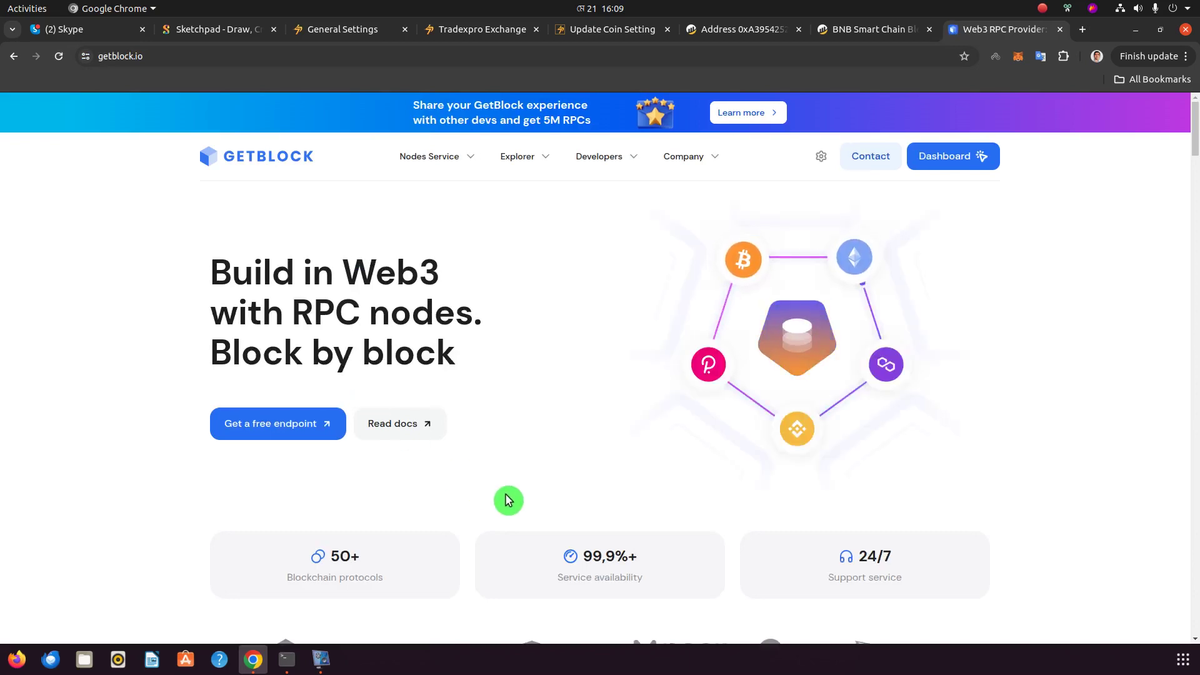
Examine the Free, Start and Unlimited shared-node plans in the pricing section of the GetBlock home page
scroll(528, 449, down, 15)
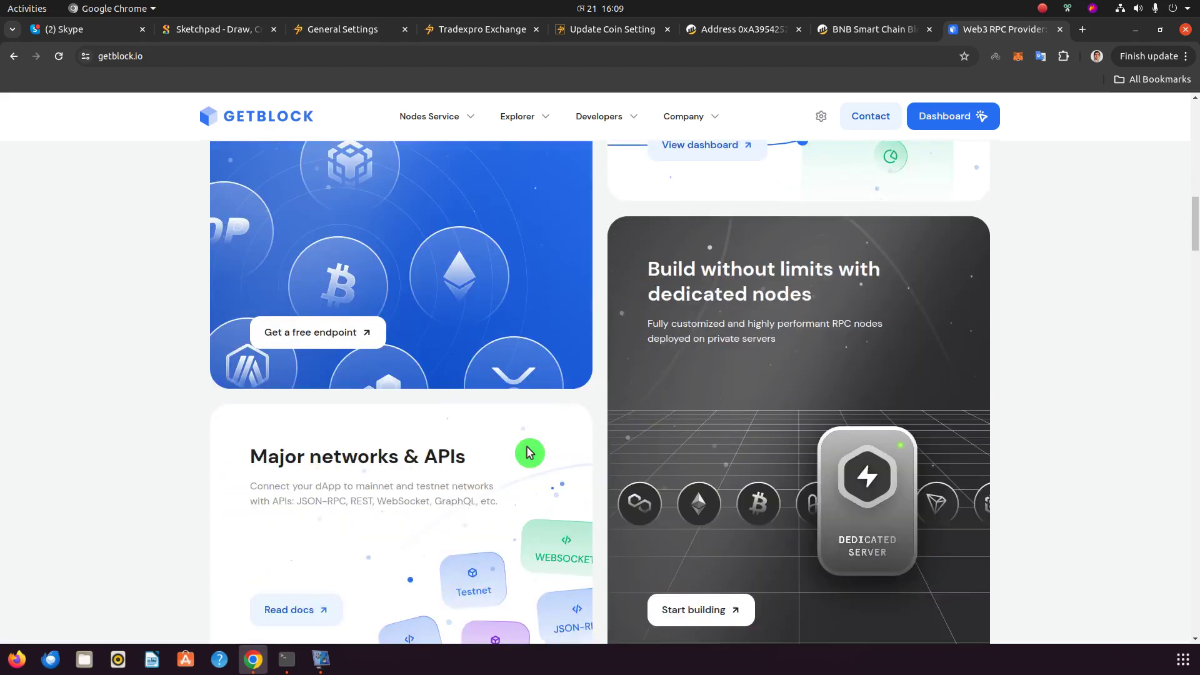
scroll(528, 450, down, 15)
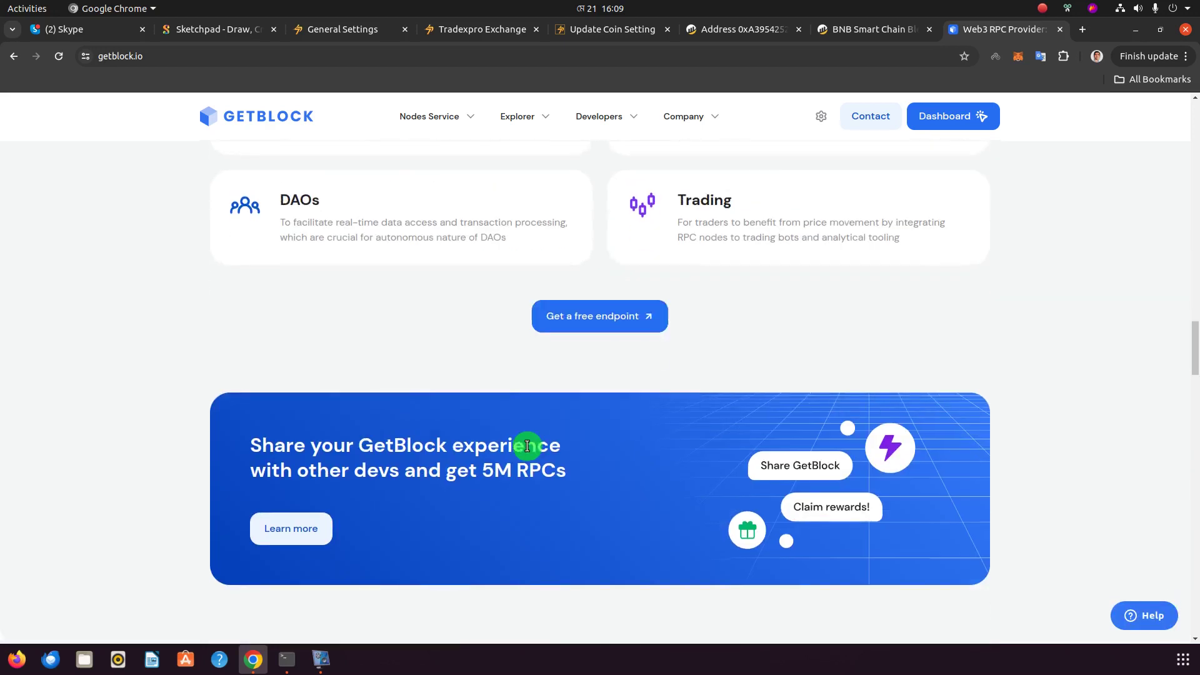
scroll(528, 449, down, 3)
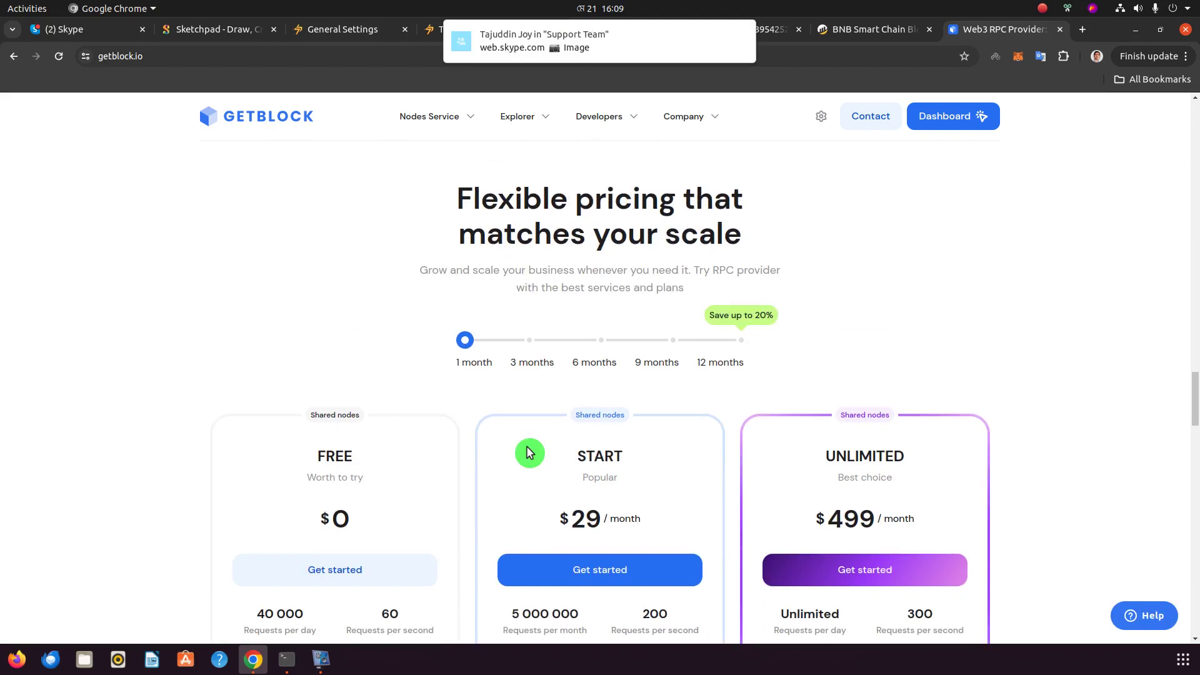
scroll(650, 501, down, 1)
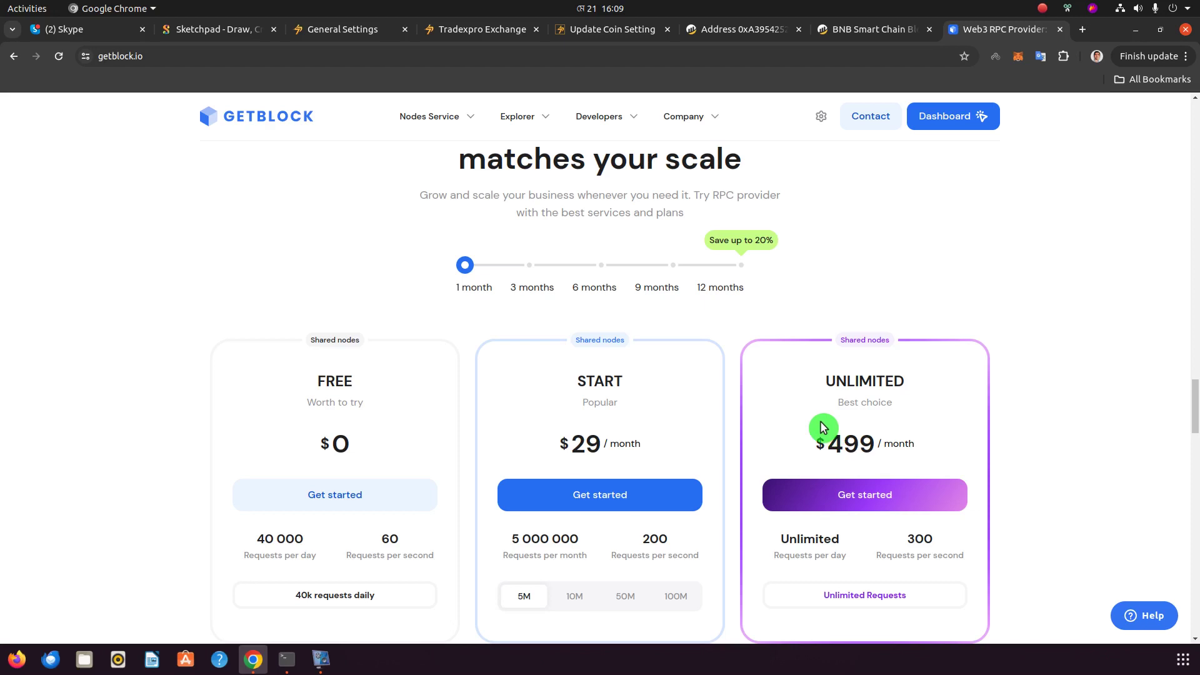
scroll(821, 425, up, 1)
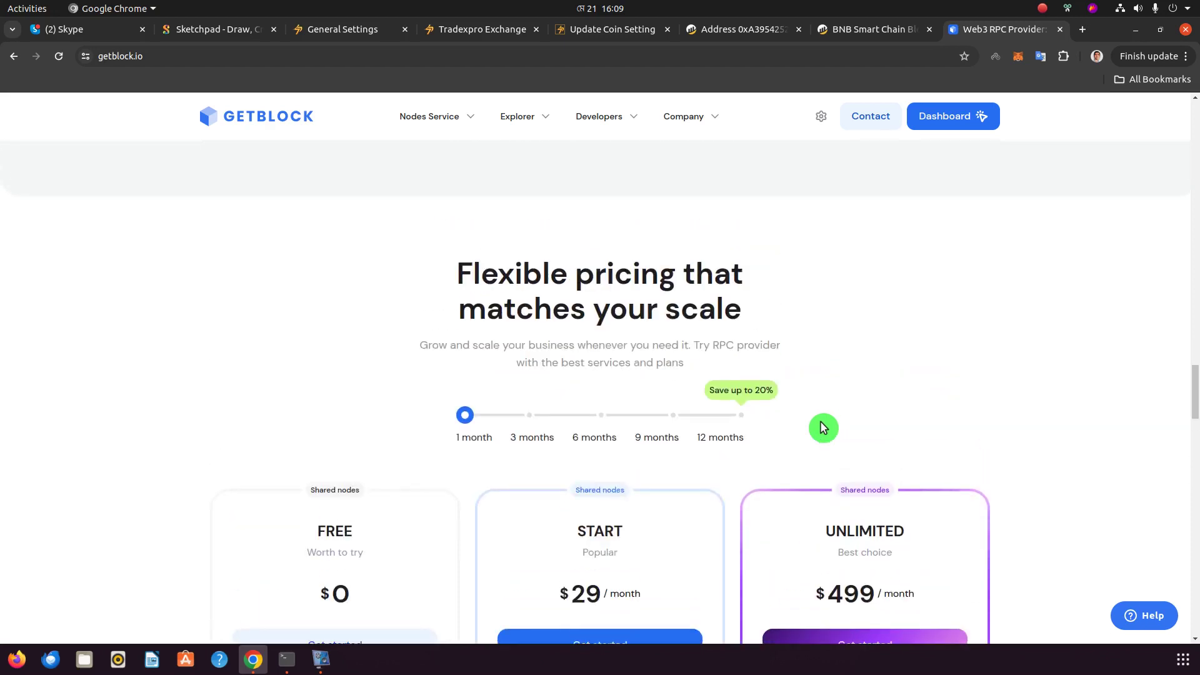
Open the deposit page for PX from the Tradexpro spot wallet and select the Binance Testnet network
click(341, 31)
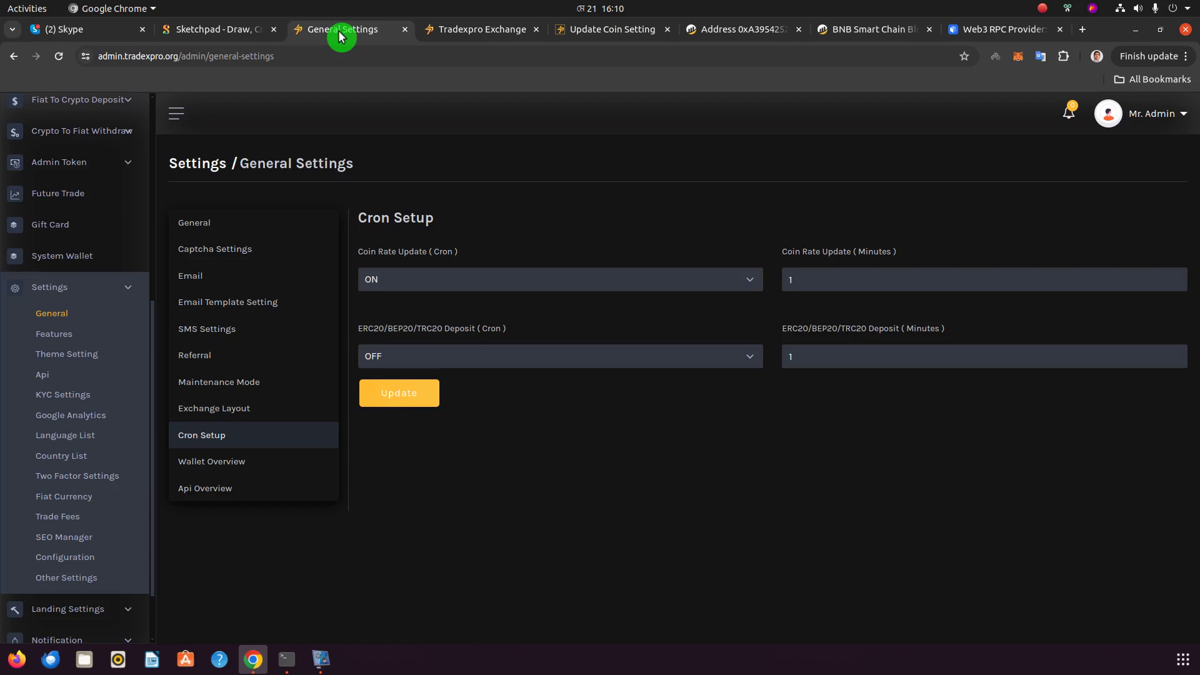
click(504, 34)
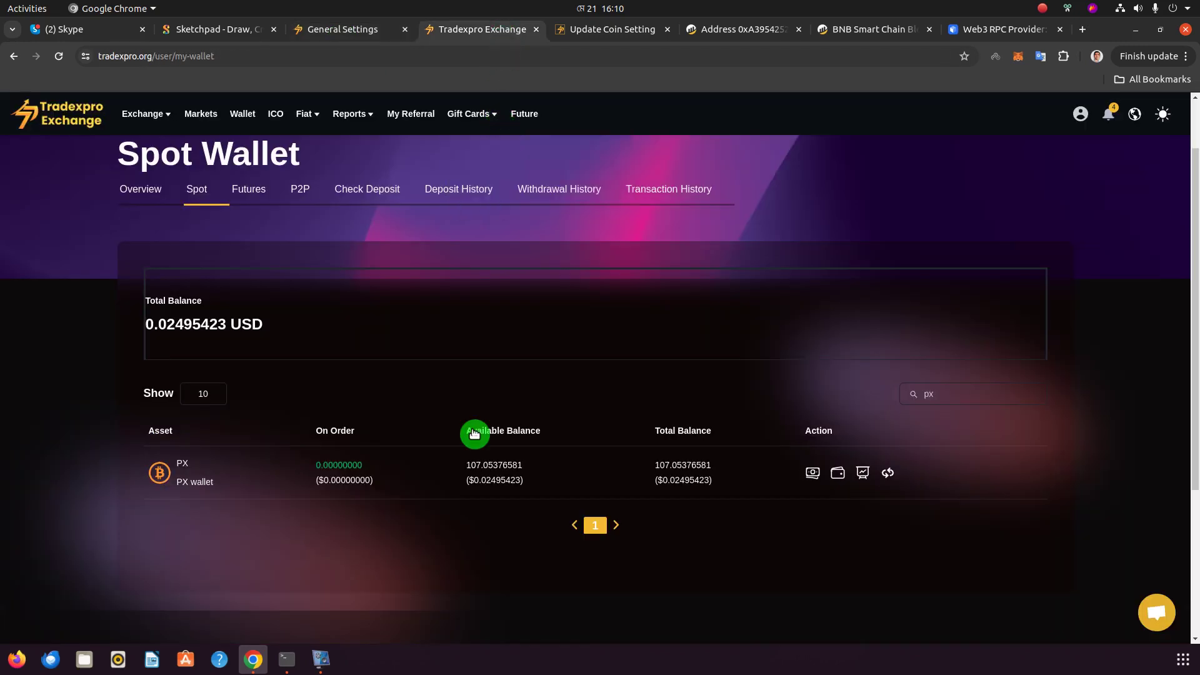
click(815, 476)
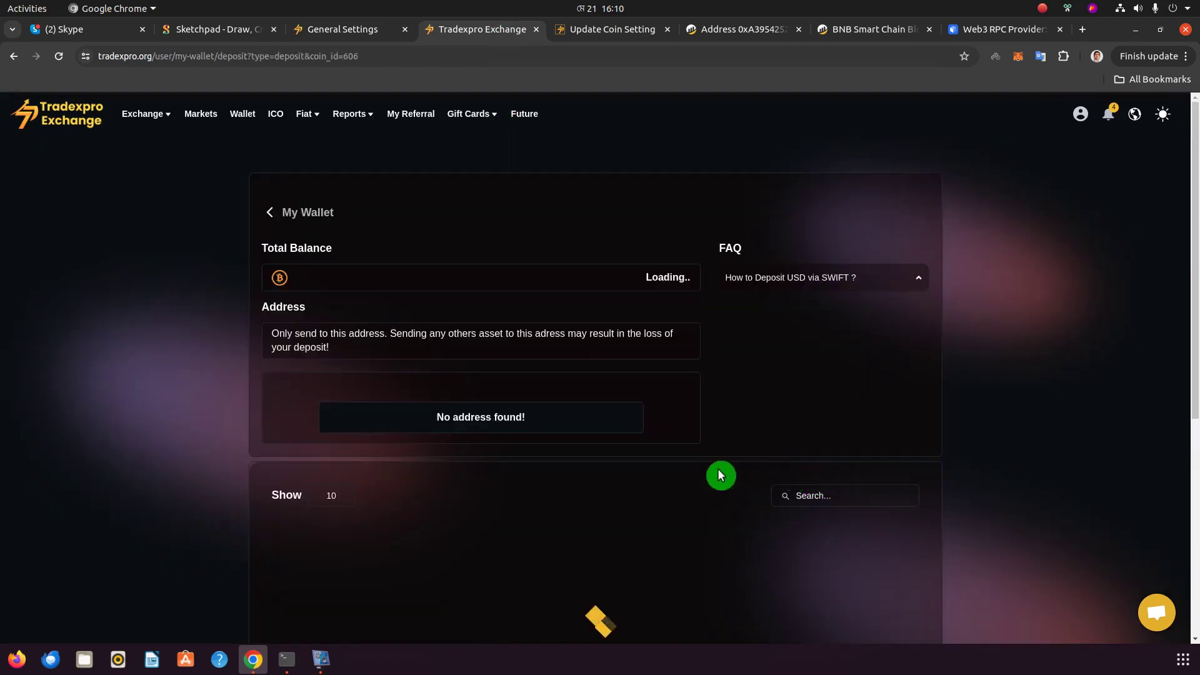
click(377, 342)
click(369, 369)
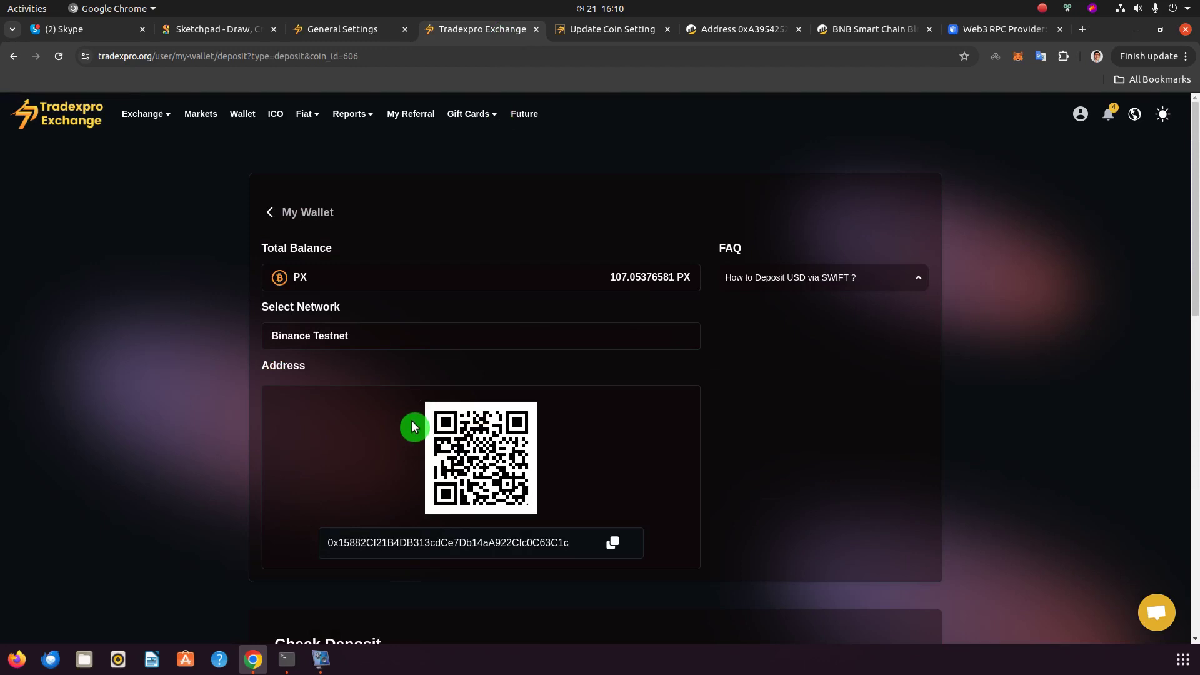
Open the admin's pending token report and examine the USDC-DEV record's addresses, status and actions across the table
click(326, 29)
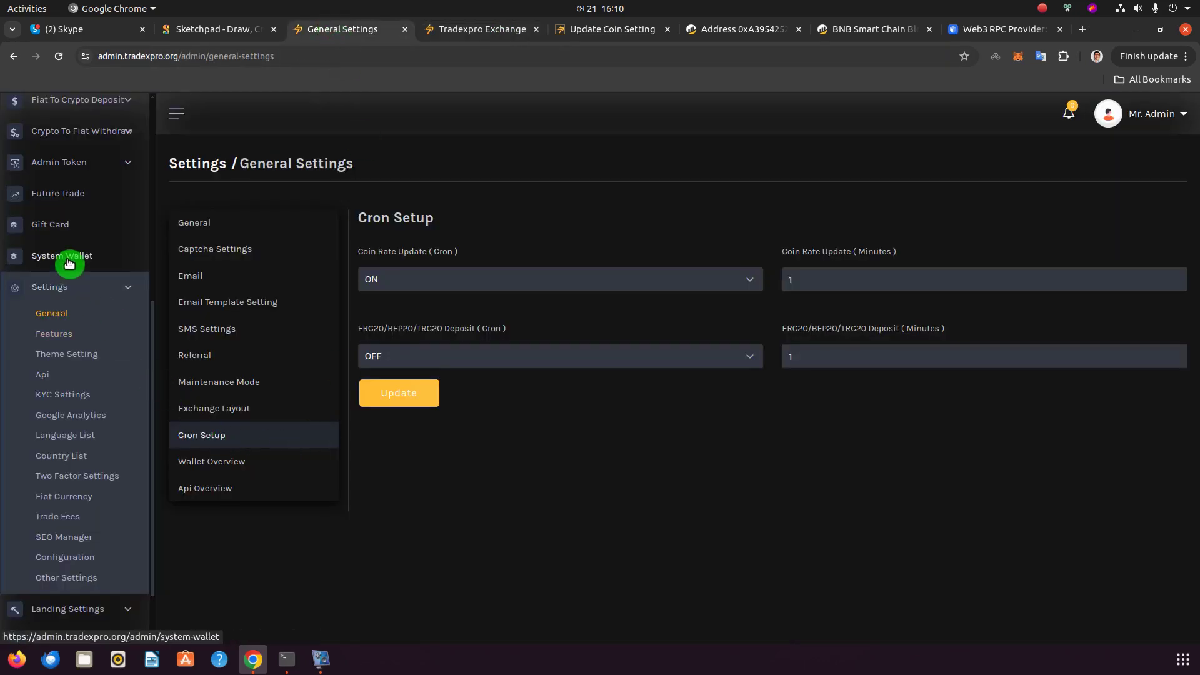
scroll(68, 262, up, 3)
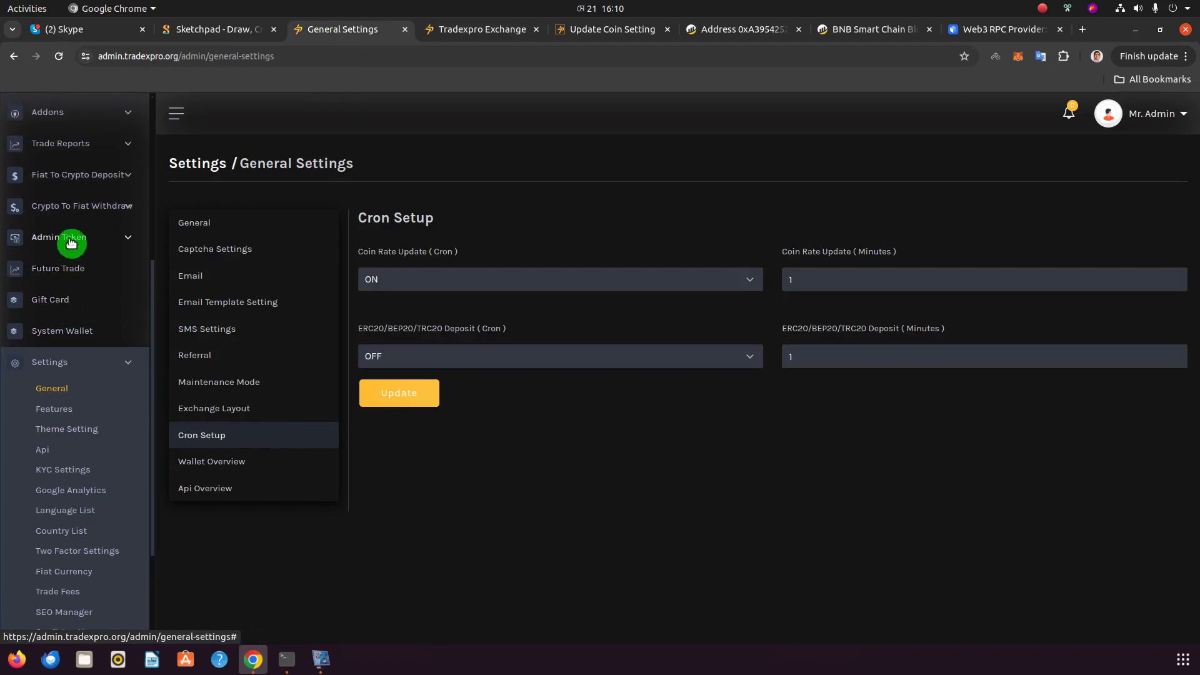
click(80, 250)
click(75, 325)
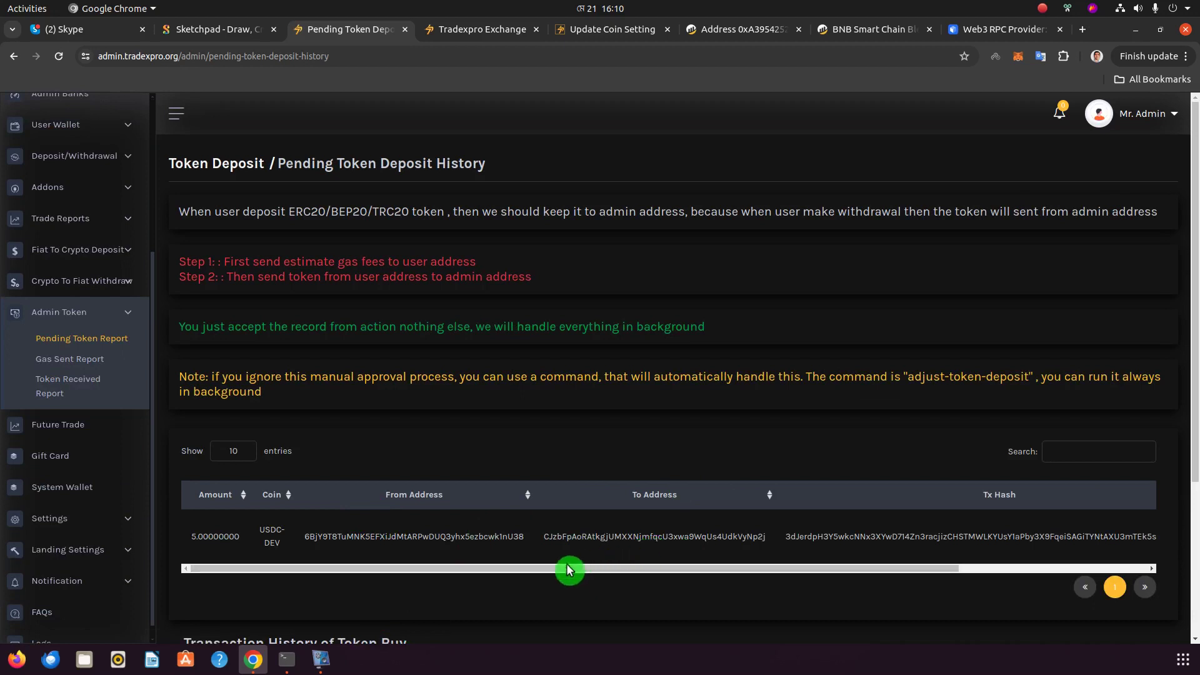
drag(552, 569, 887, 573)
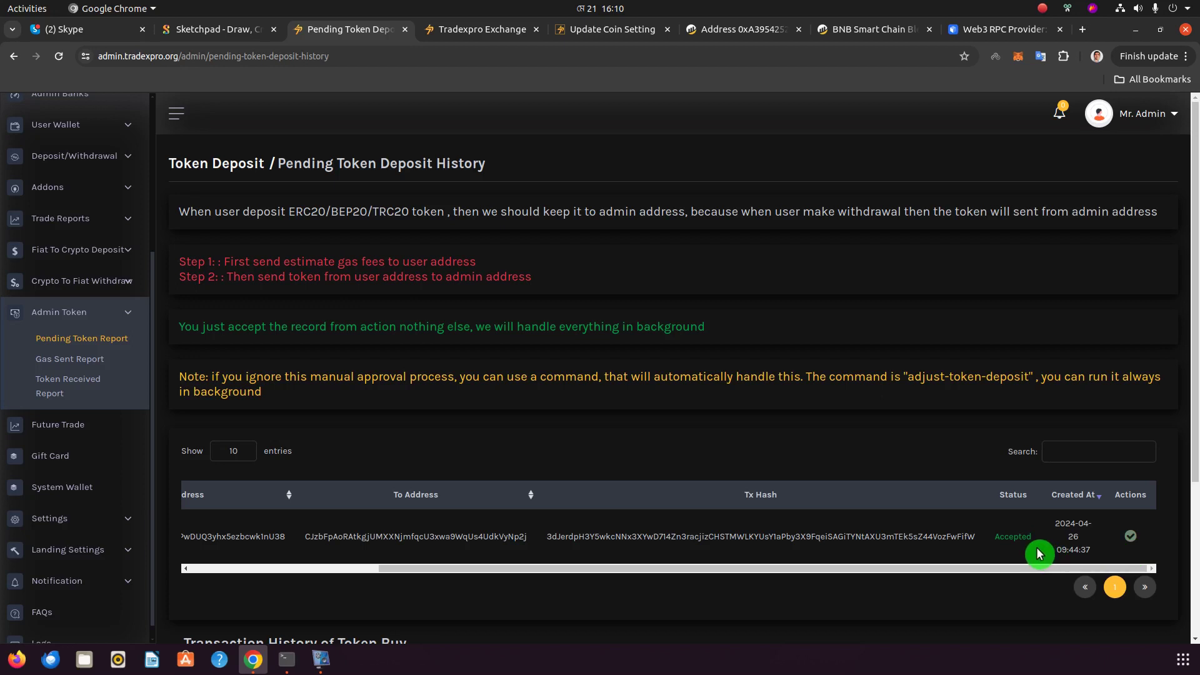
drag(850, 574, 569, 576)
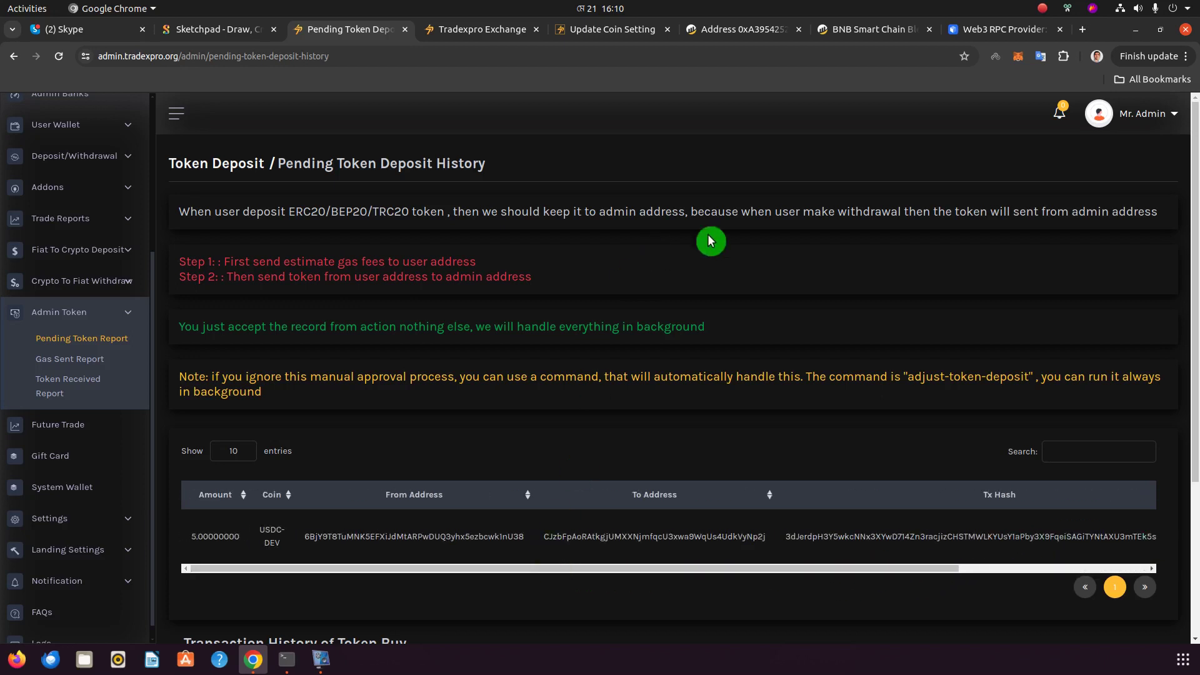
Revisit the GetBlock pricing and the PX deposit page, and reopen the cron setup in the live admin's general settings
click(977, 39)
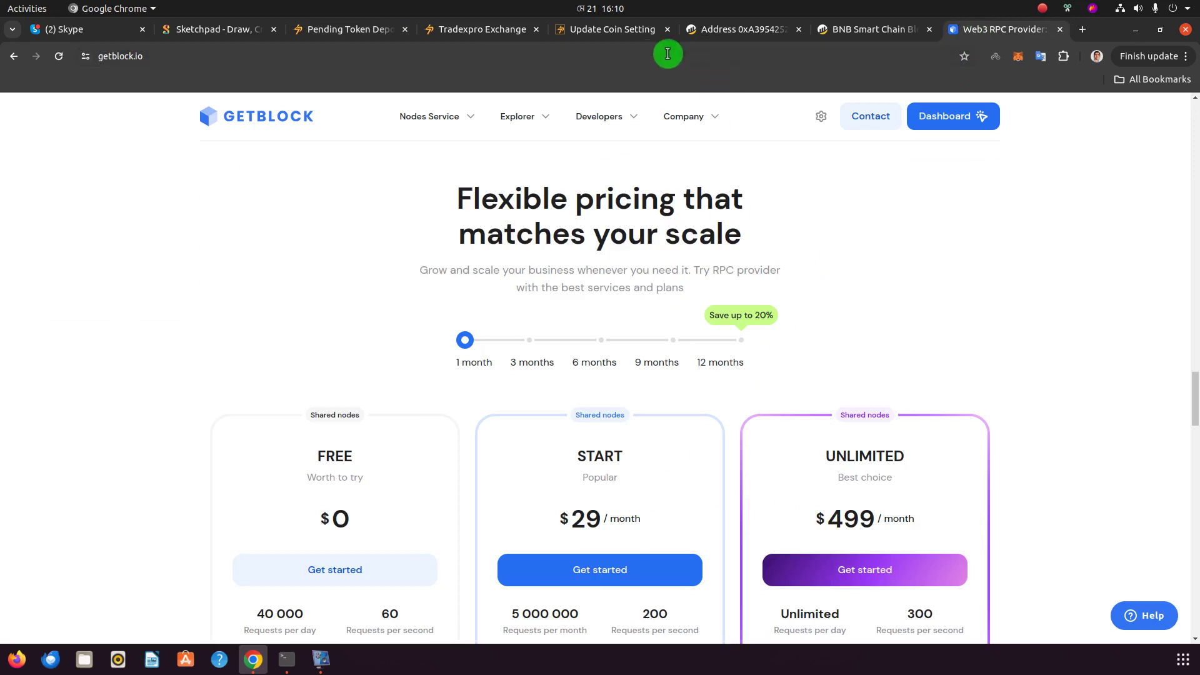
click(493, 33)
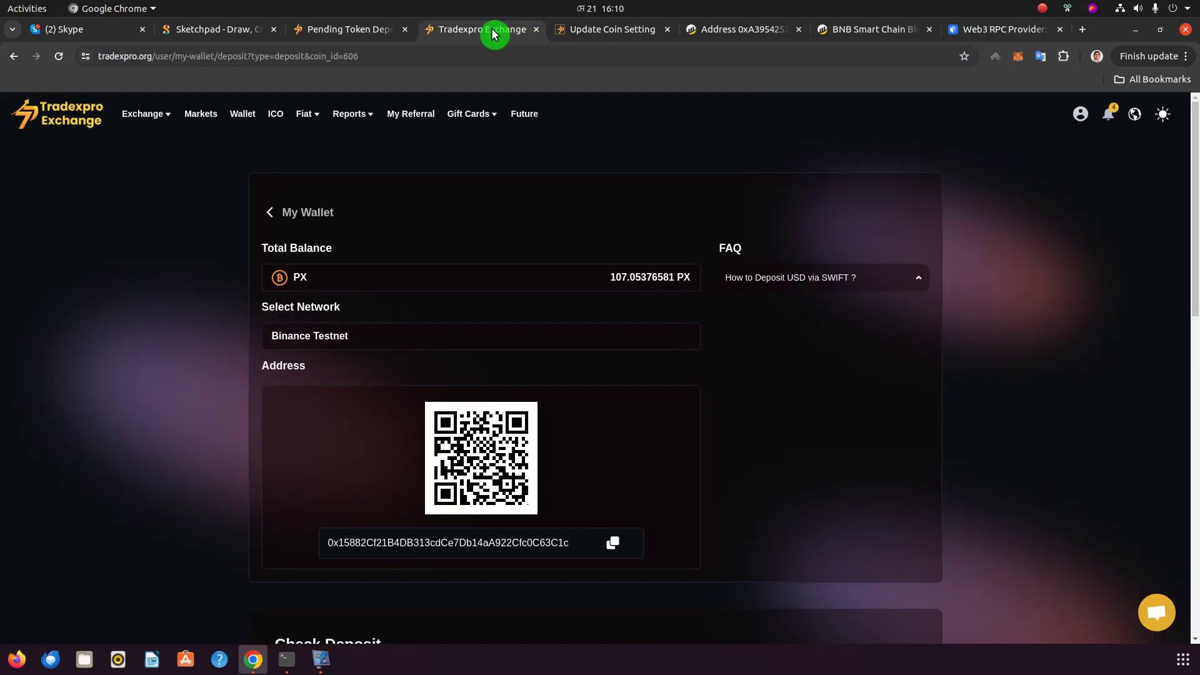
click(330, 31)
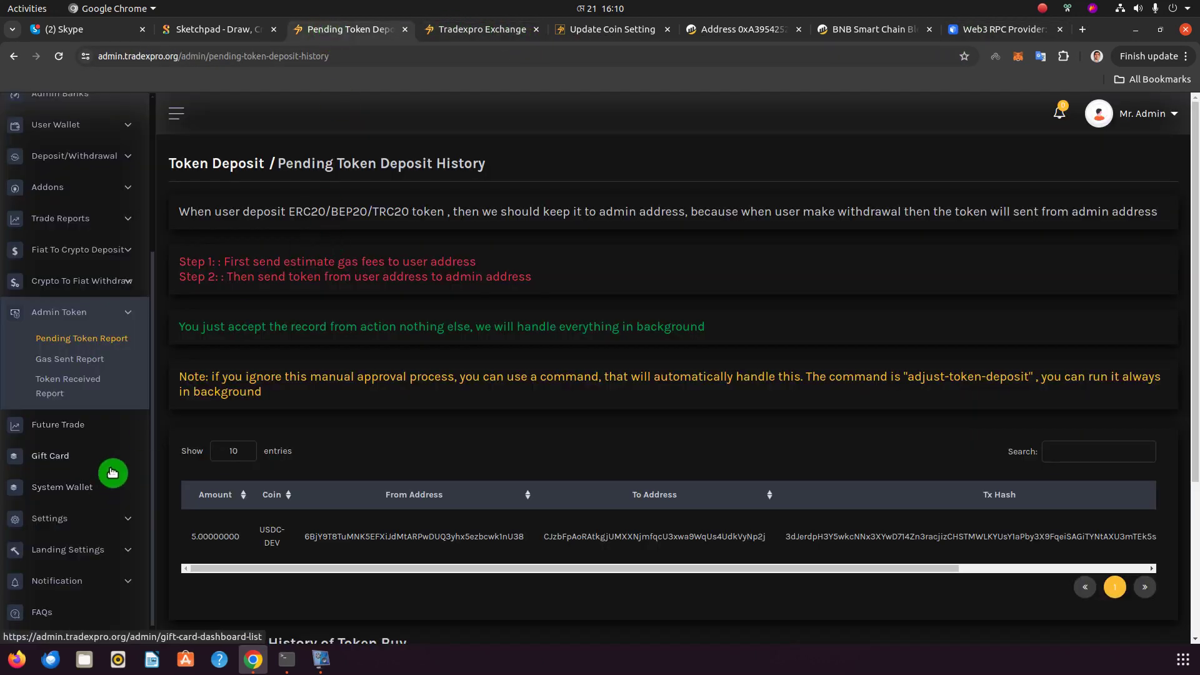
scroll(112, 473, down, 1)
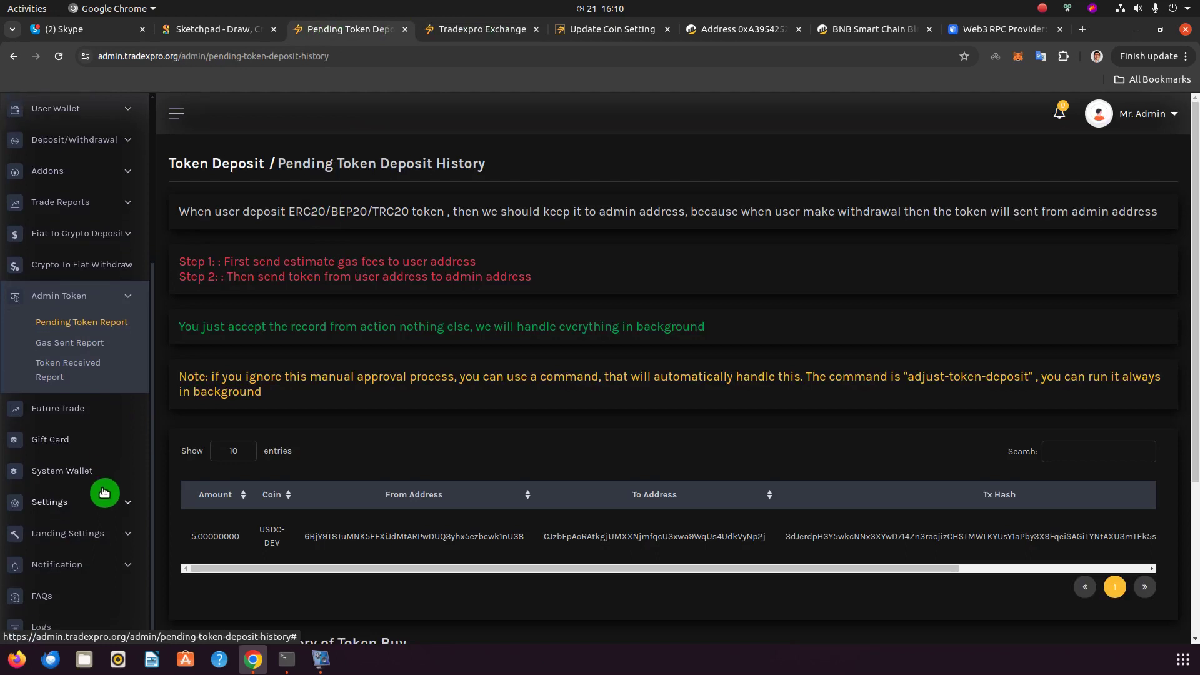
click(104, 493)
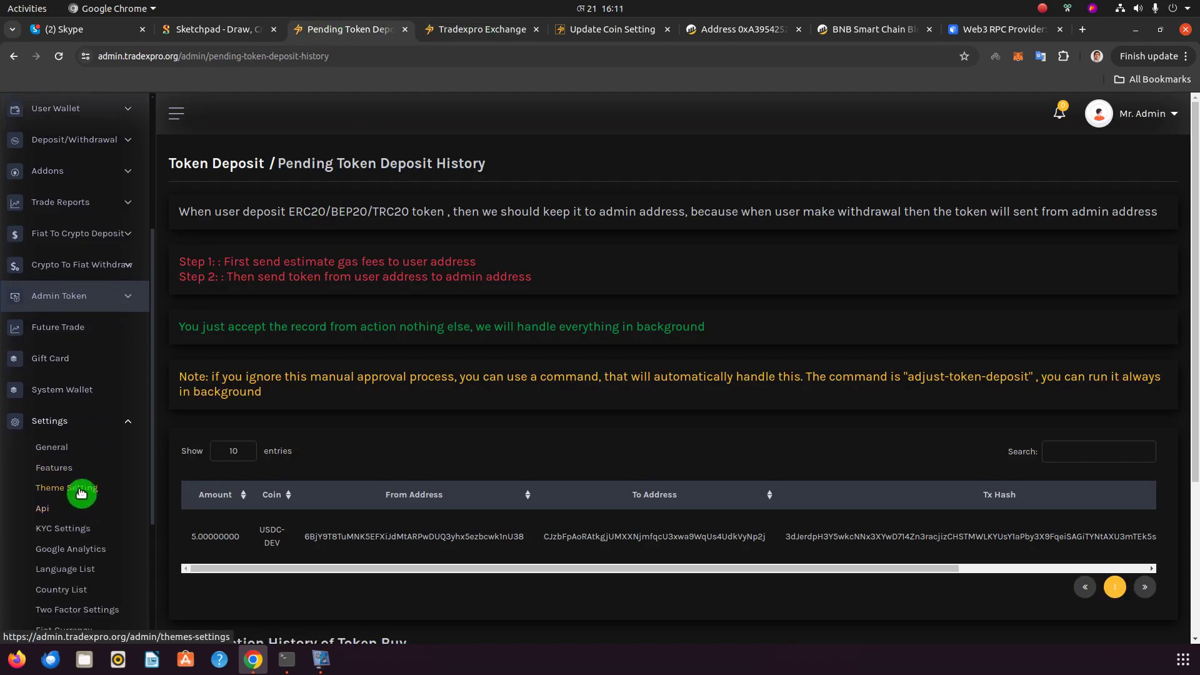
click(62, 454)
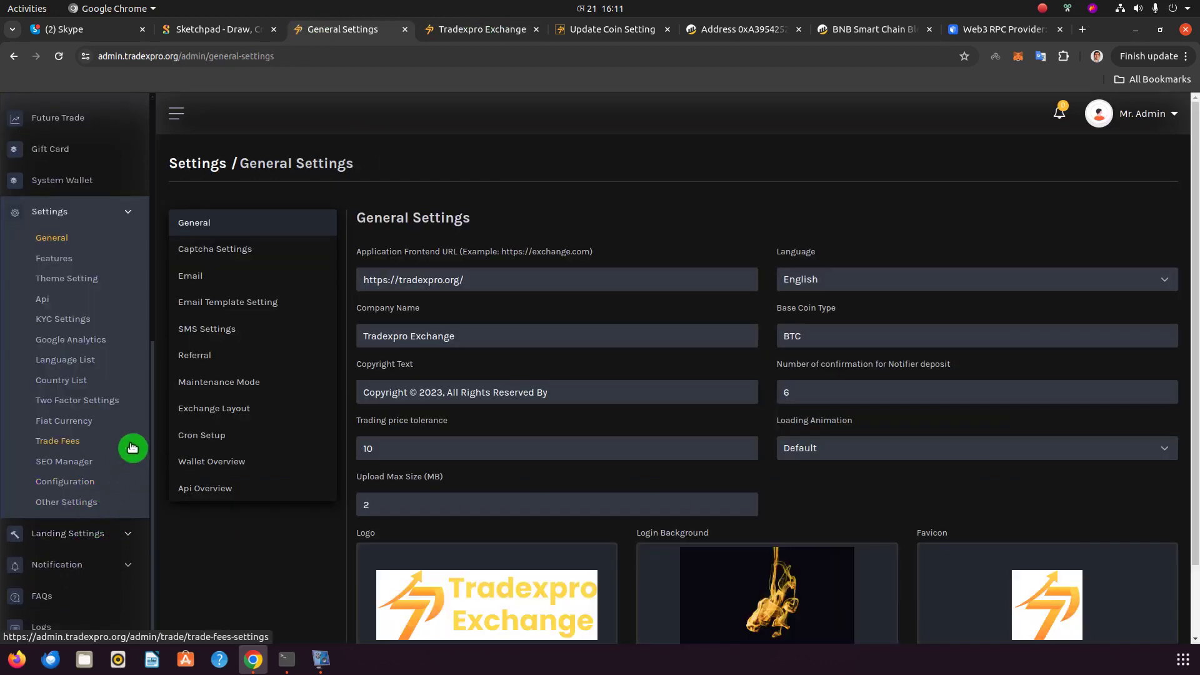
click(207, 431)
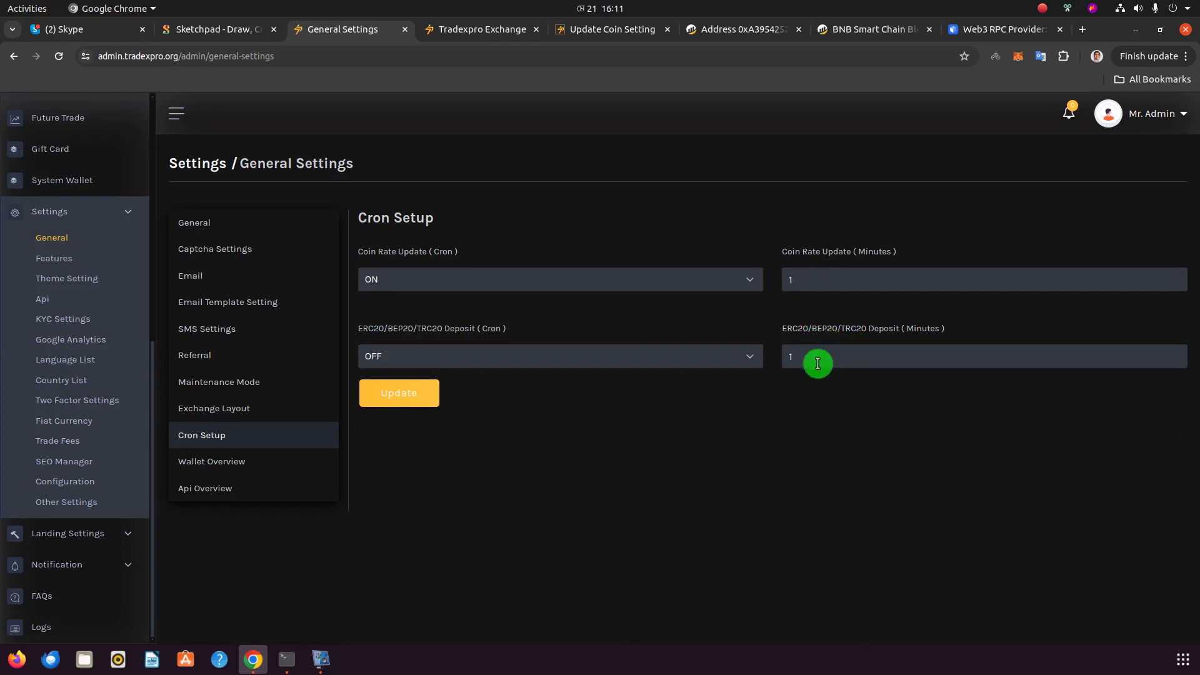
Set the ERC20/BEP20/TRC20 Deposit cron to ON in the cron setup
click(475, 361)
click(475, 361)
click(475, 361)
click(466, 376)
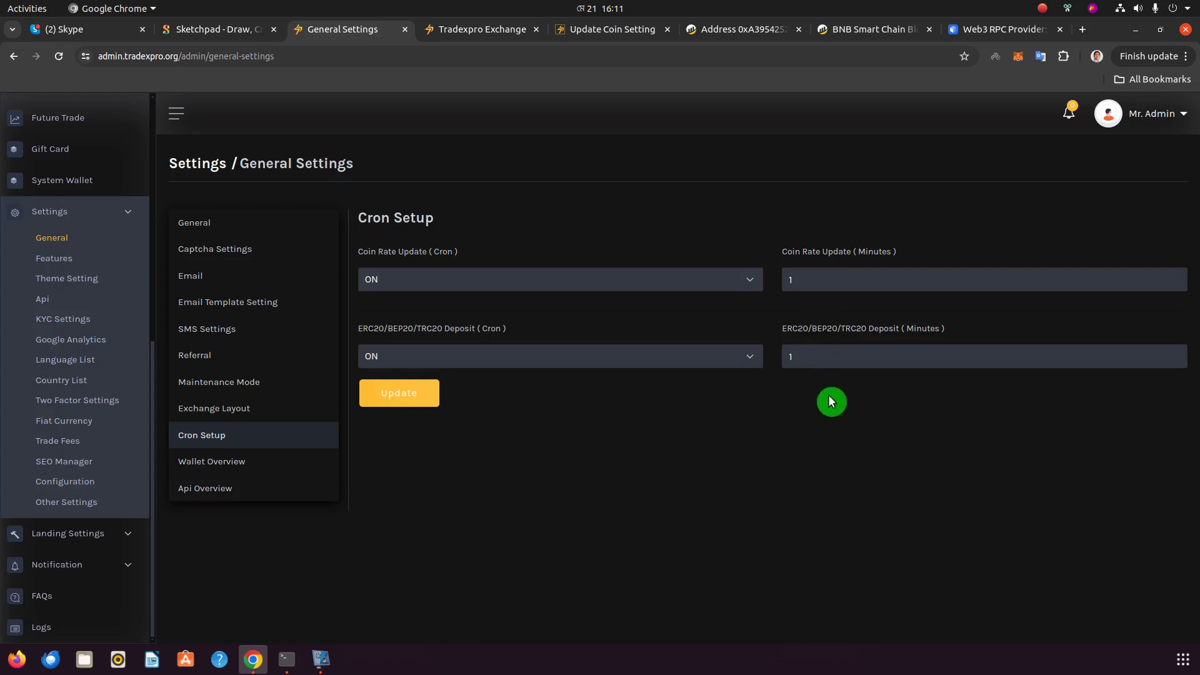
Compare the GetBlock shared-node pricing plans with the deposit cron and its minutes interval in the admin's cron setup
click(1004, 31)
click(335, 34)
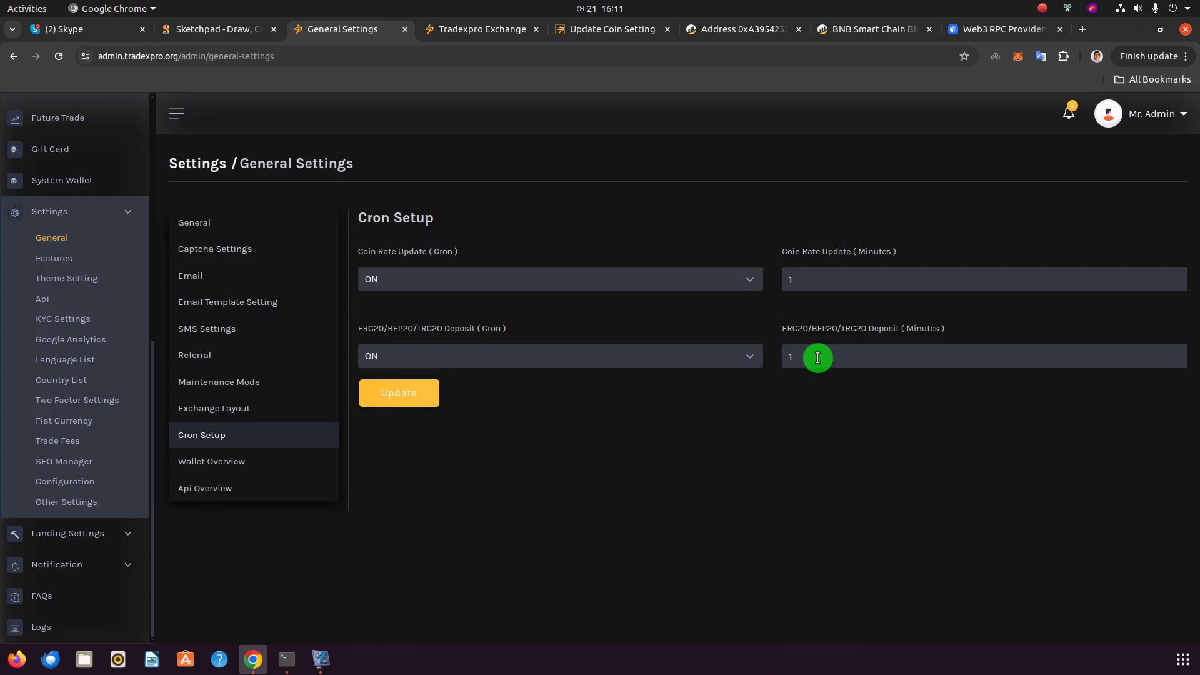
click(972, 31)
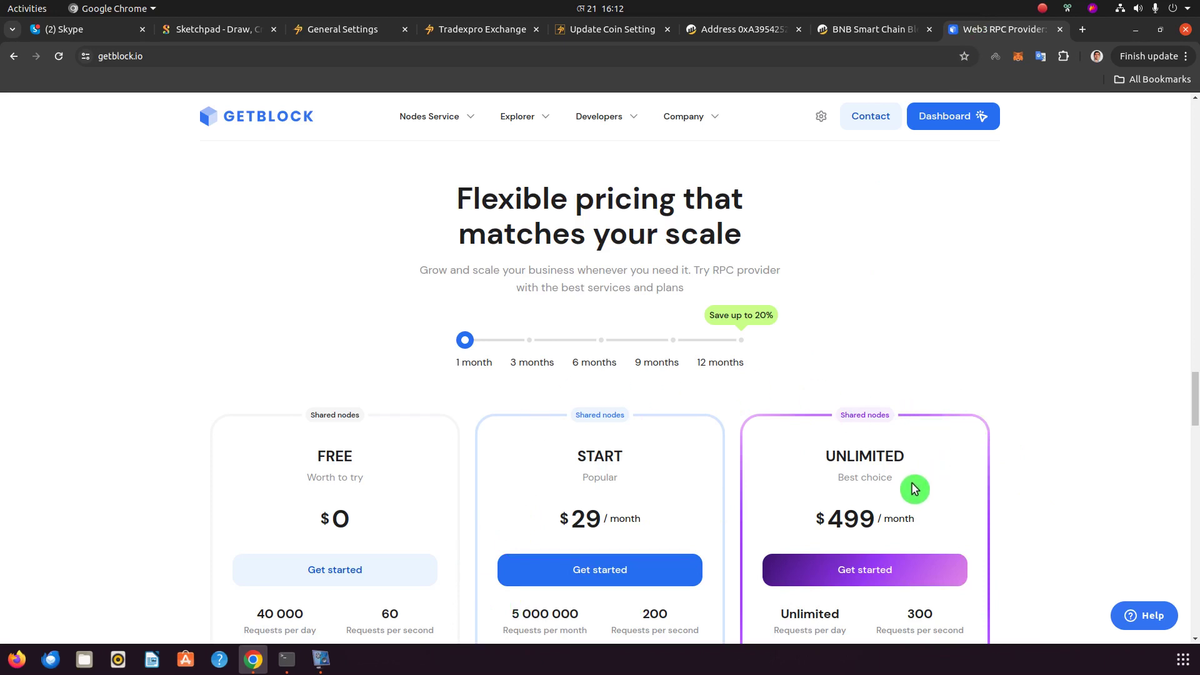
click(346, 31)
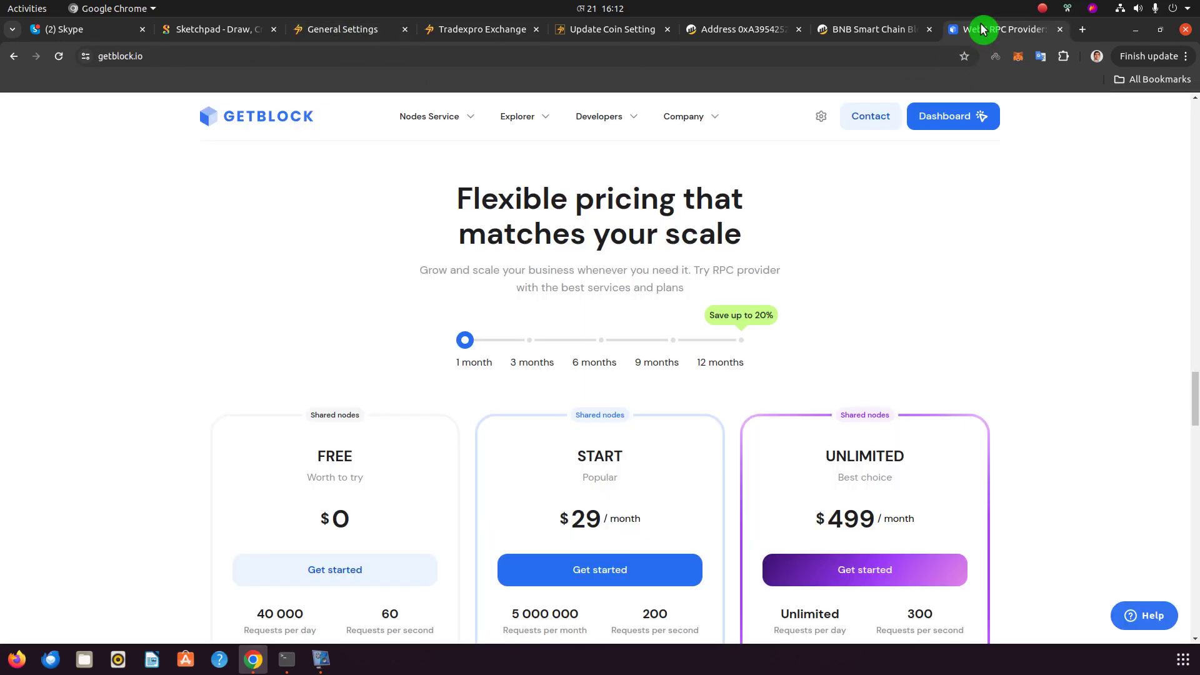
click(979, 29)
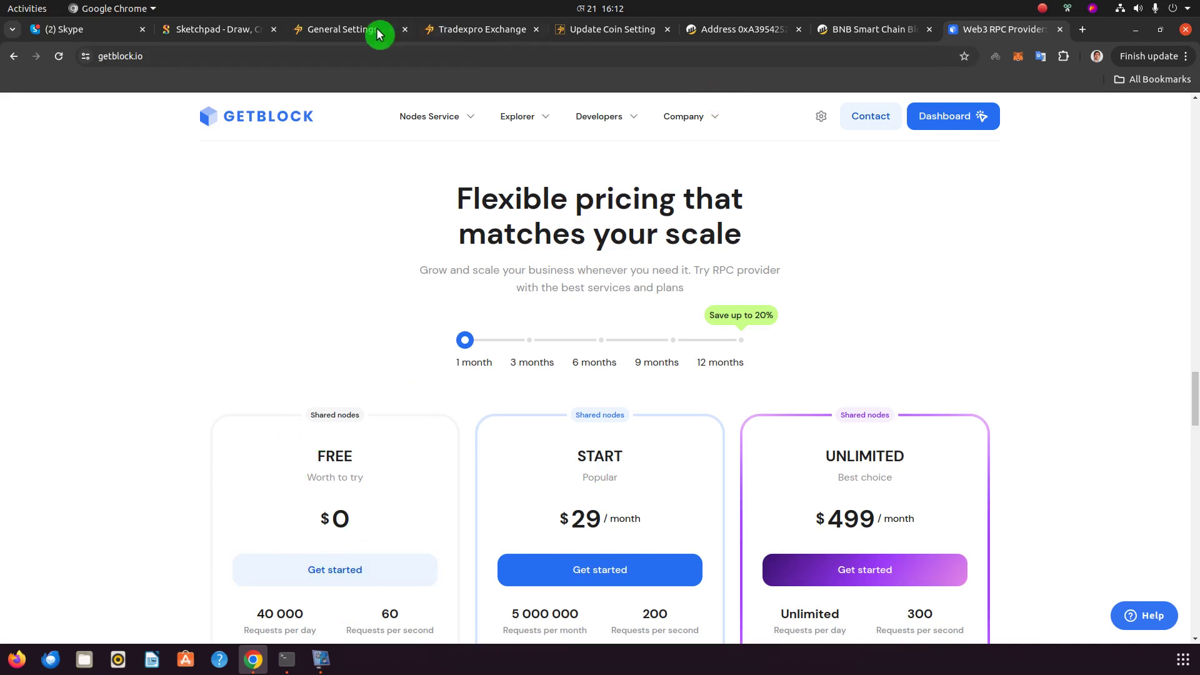
click(352, 37)
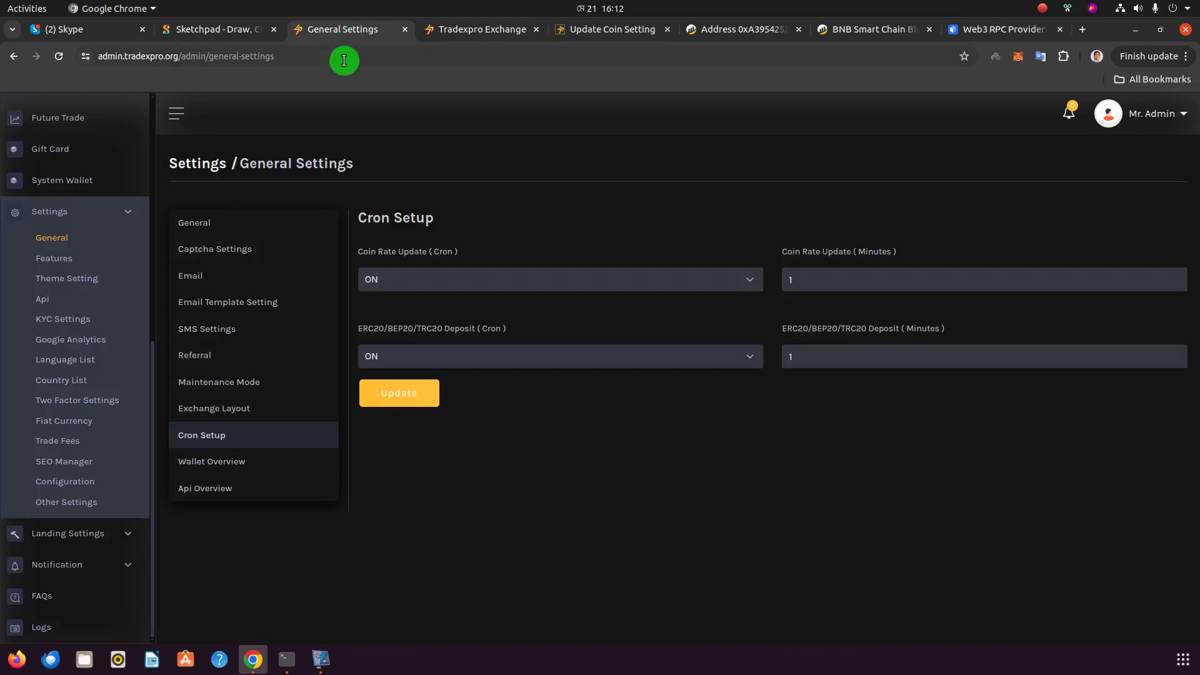
Set the ERC20/BEP20/TRC20 Deposit cron to OFF, and after reloading the settings set the Coin Rate Update cron to OFF
click(439, 362)
click(425, 389)
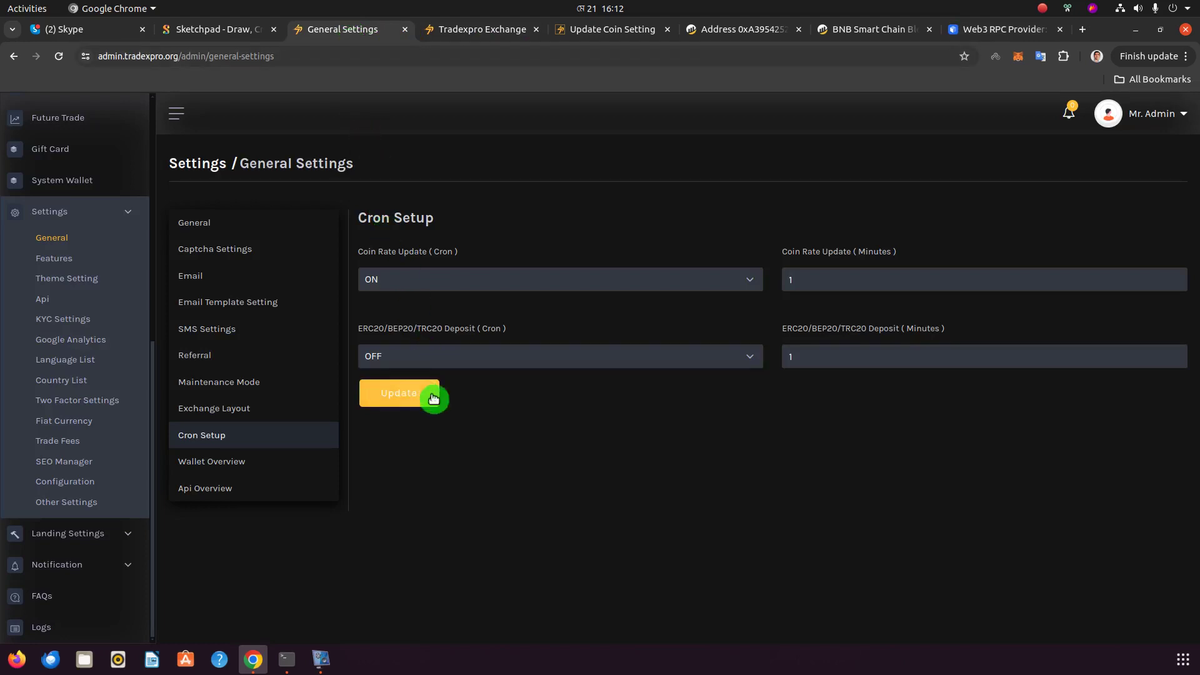
key(F5)
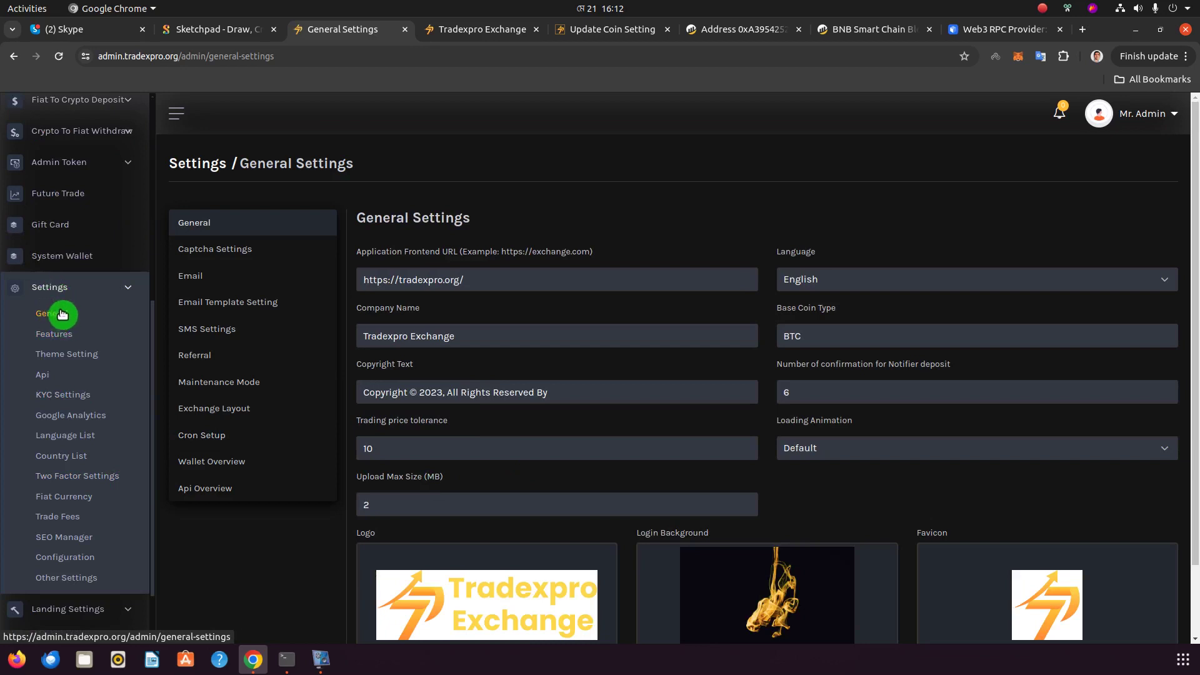
click(225, 436)
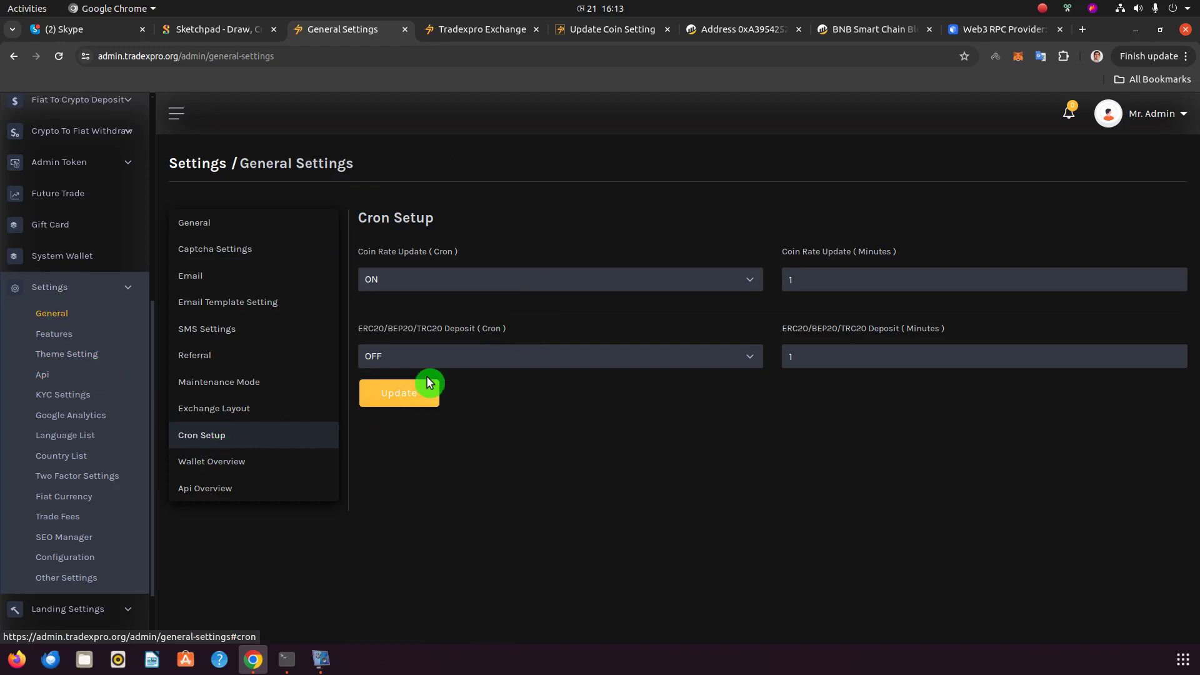
click(403, 288)
click(400, 311)
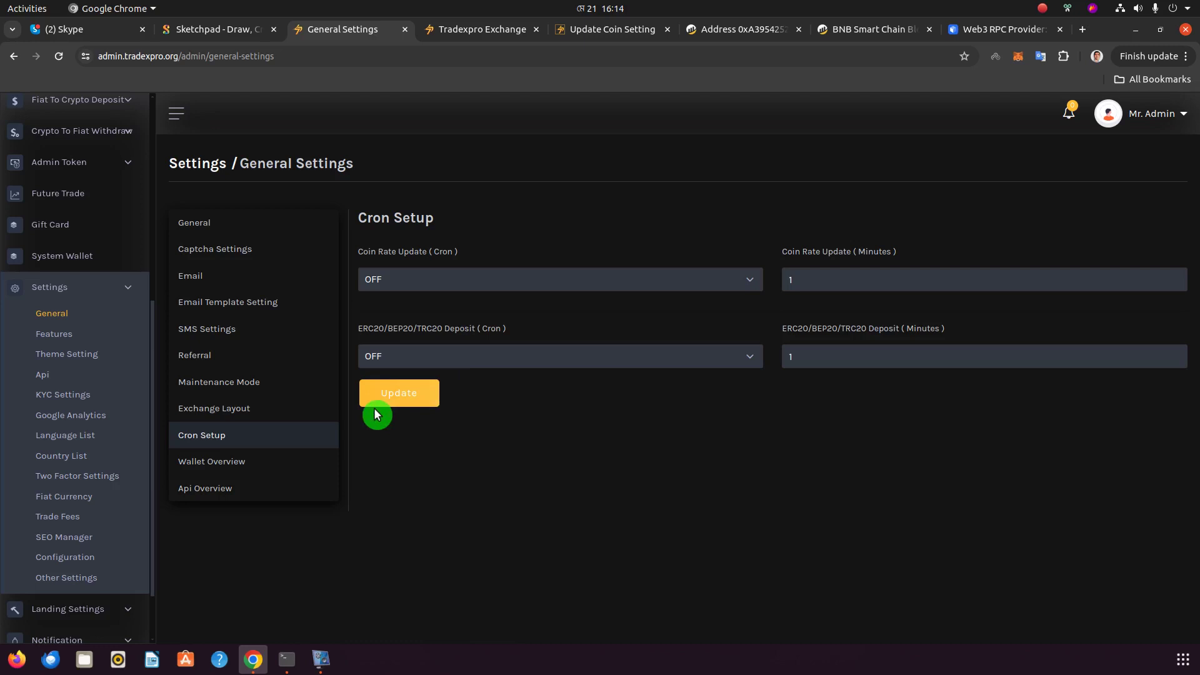
Revisit the Sketchpad deposit diagram, and examine the deposit address and Check Deposit form on the exchange's PX deposit page
click(207, 32)
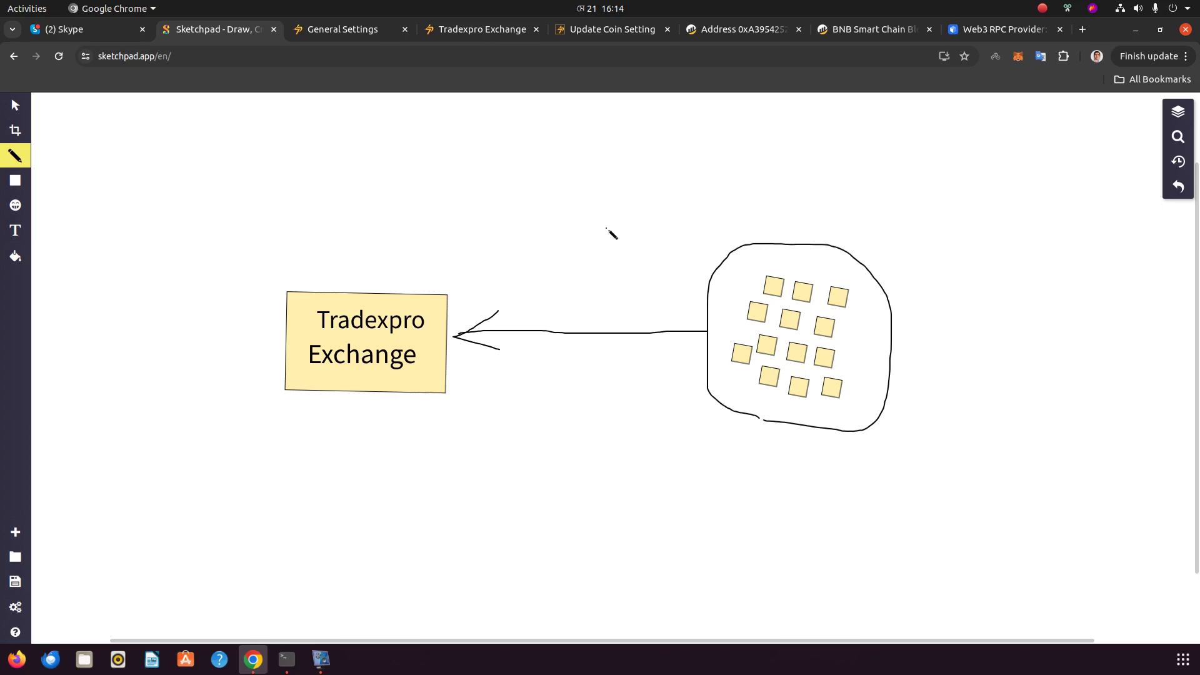
click(470, 35)
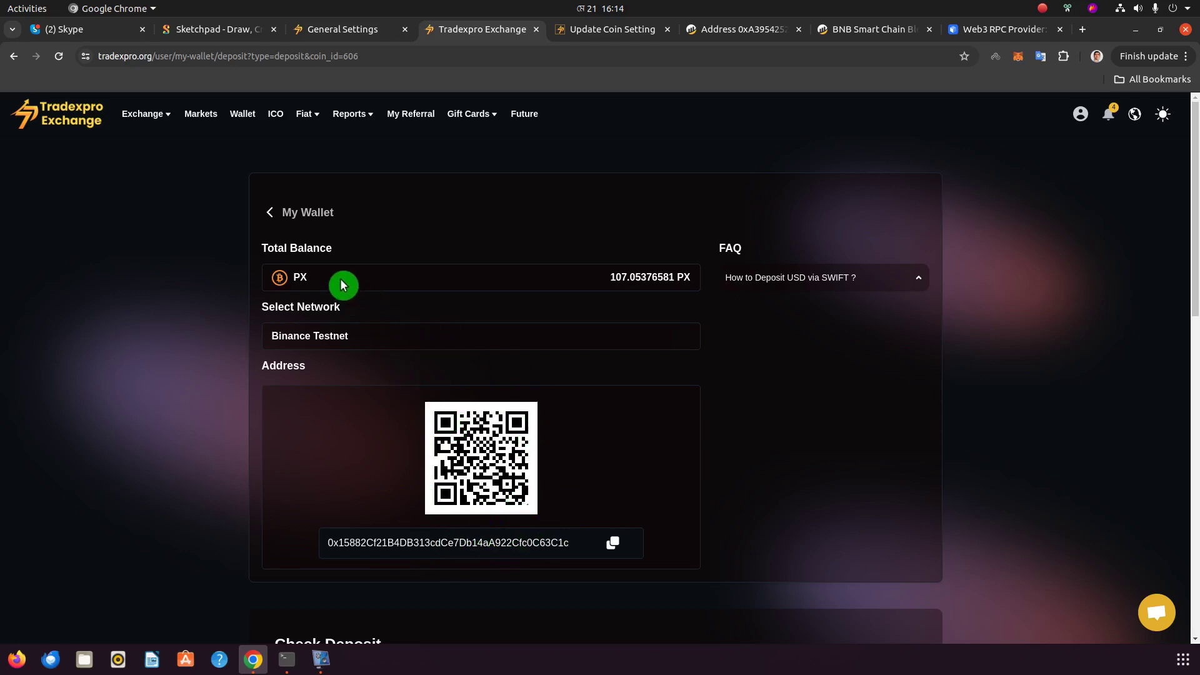
scroll(407, 382, down, 4)
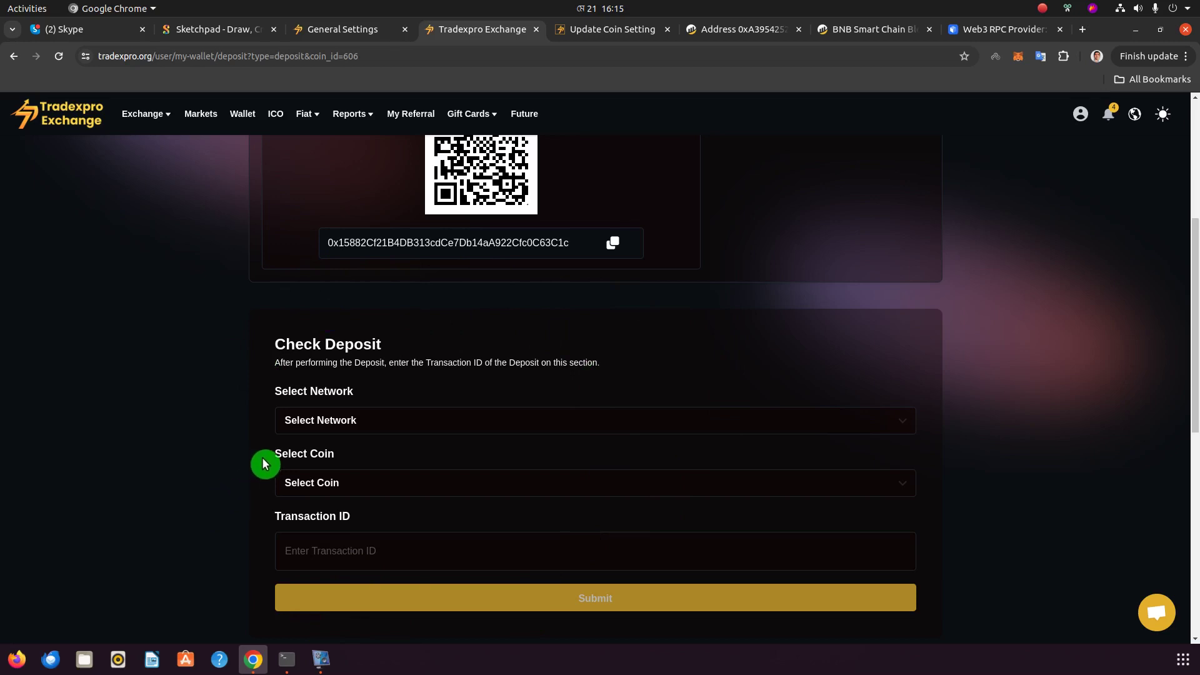
scroll(491, 343, up, 2)
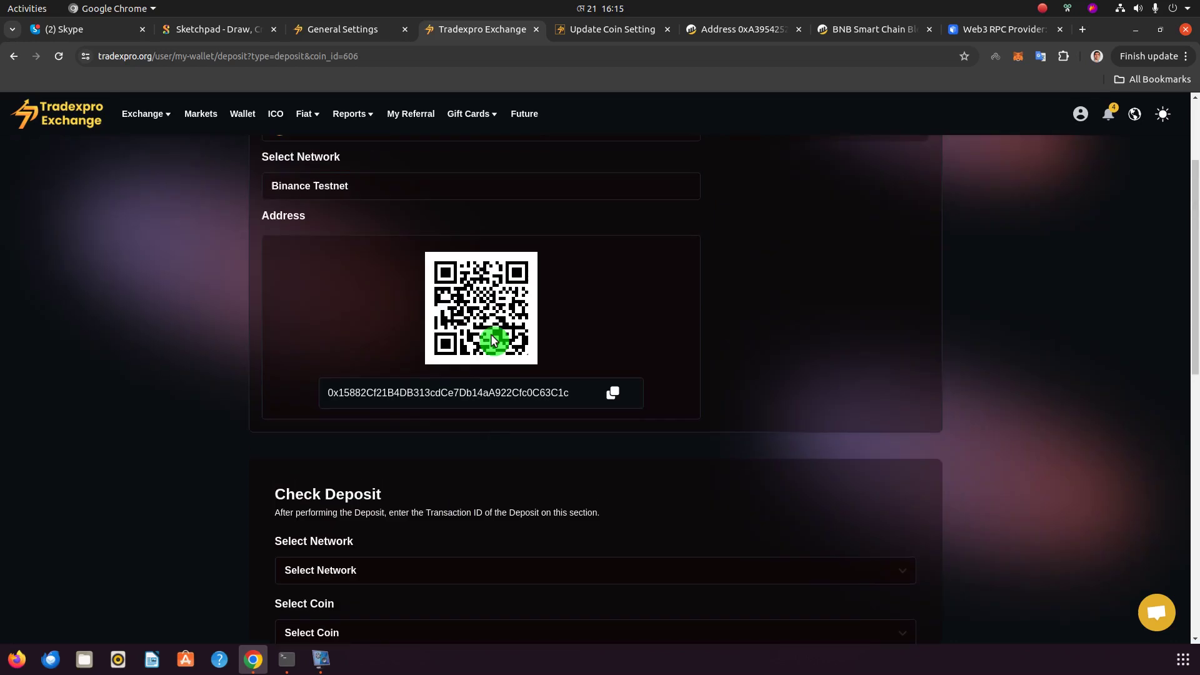
scroll(494, 340, down, 1)
scroll(487, 332, up, 2)
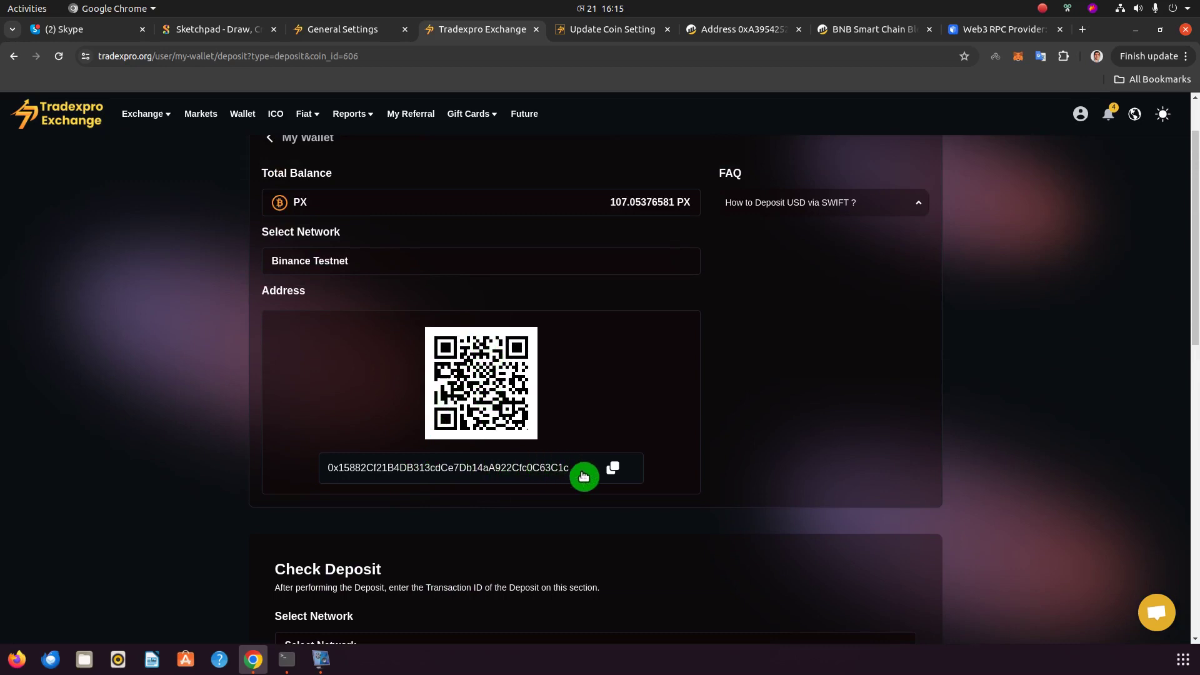
scroll(583, 477, down, 1)
scroll(584, 477, down, 1)
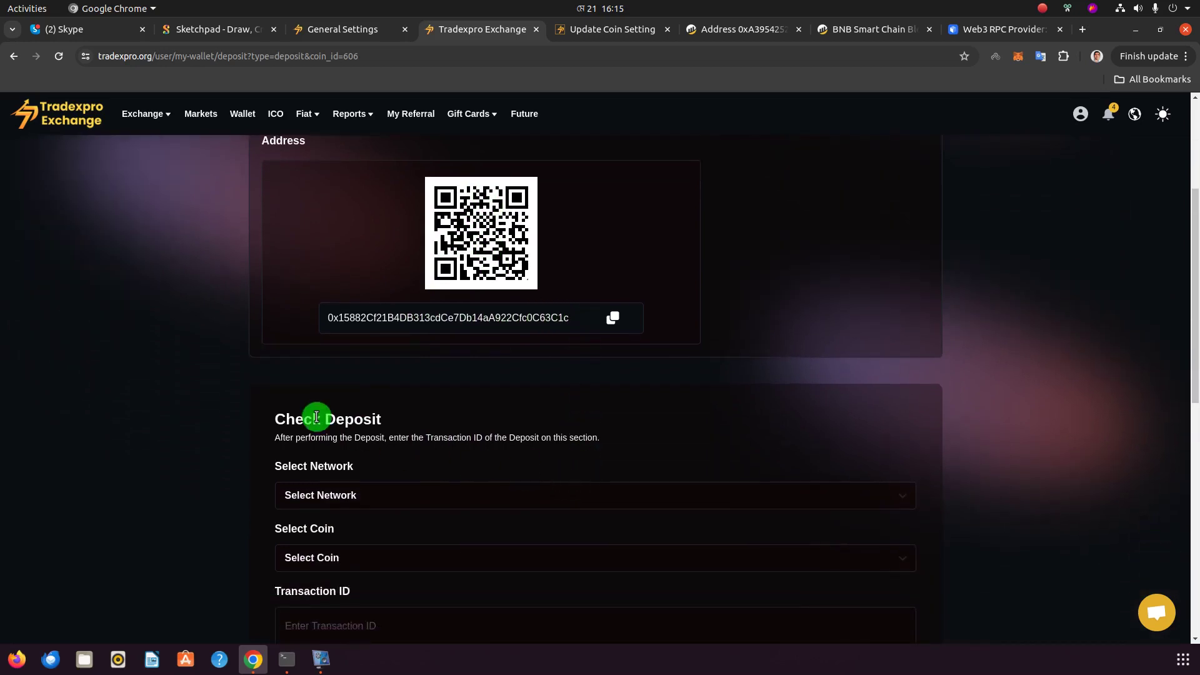
scroll(354, 421, down, 2)
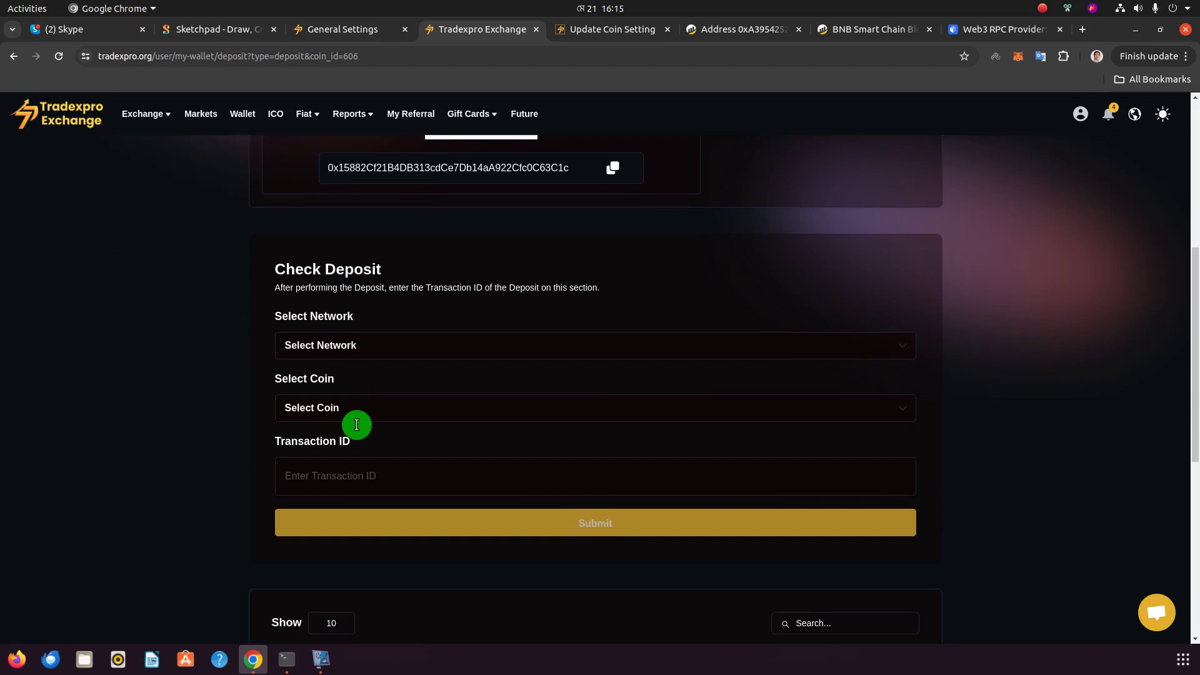
scroll(356, 426, up, 5)
scroll(356, 425, down, 4)
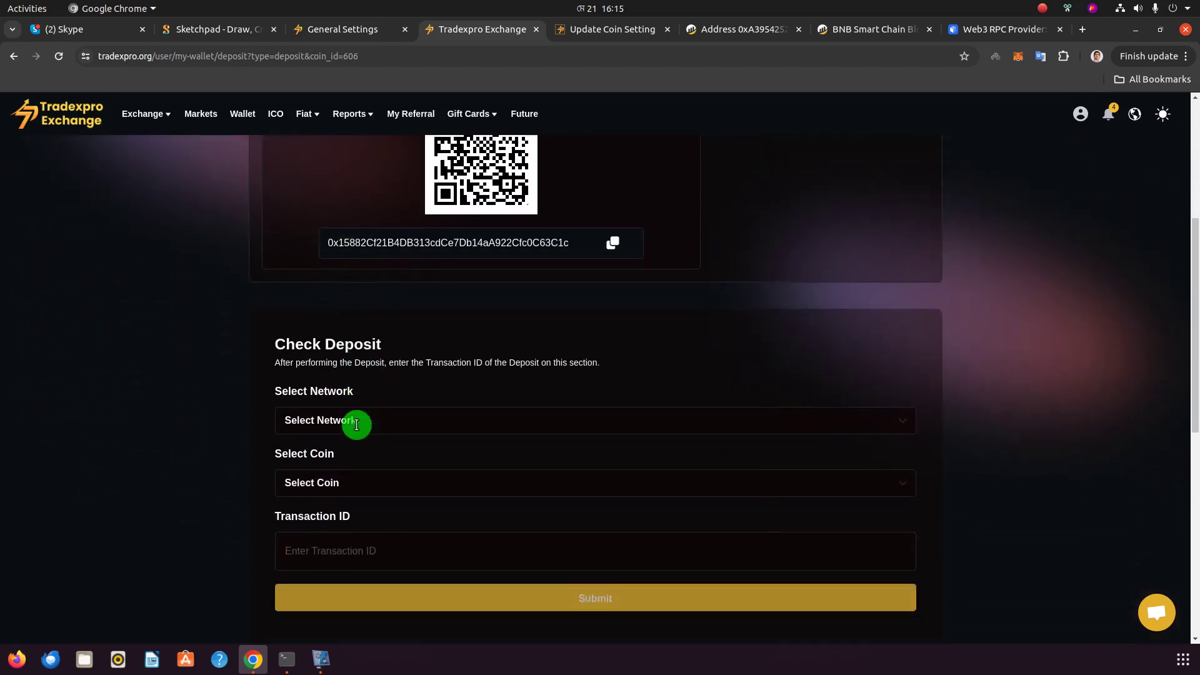
scroll(360, 424, down, 1)
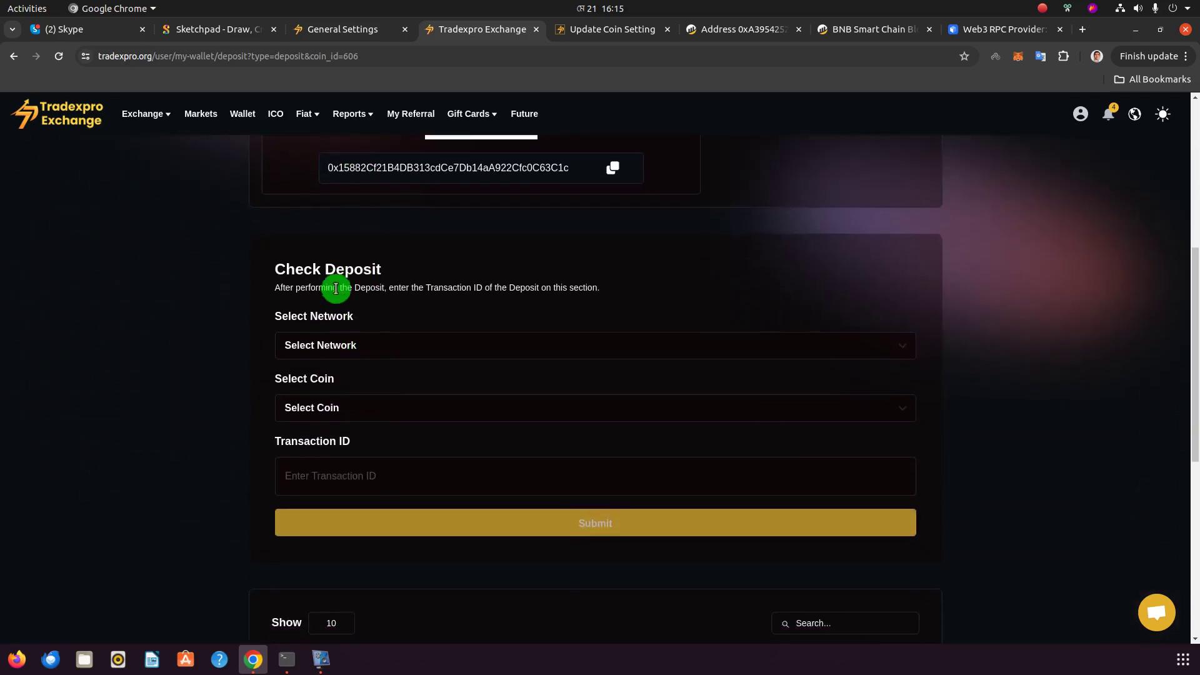
Choose the Binance Testnet network and PX Coin in the Check Deposit form
click(361, 354)
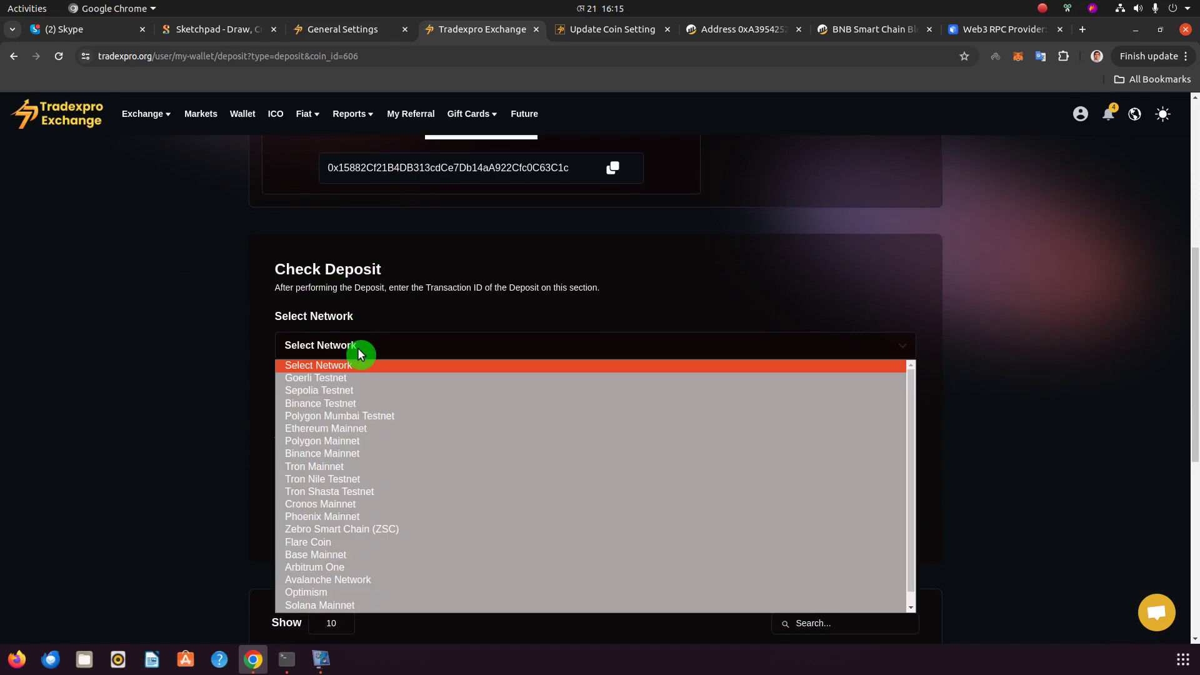
click(372, 455)
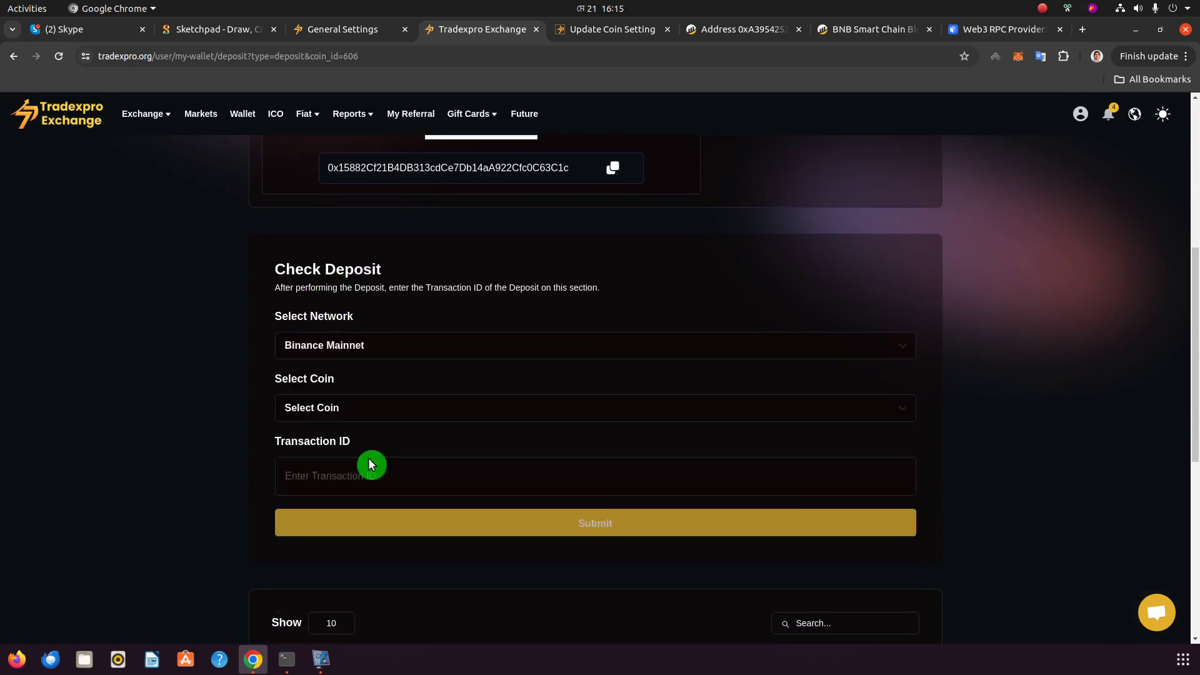
click(360, 355)
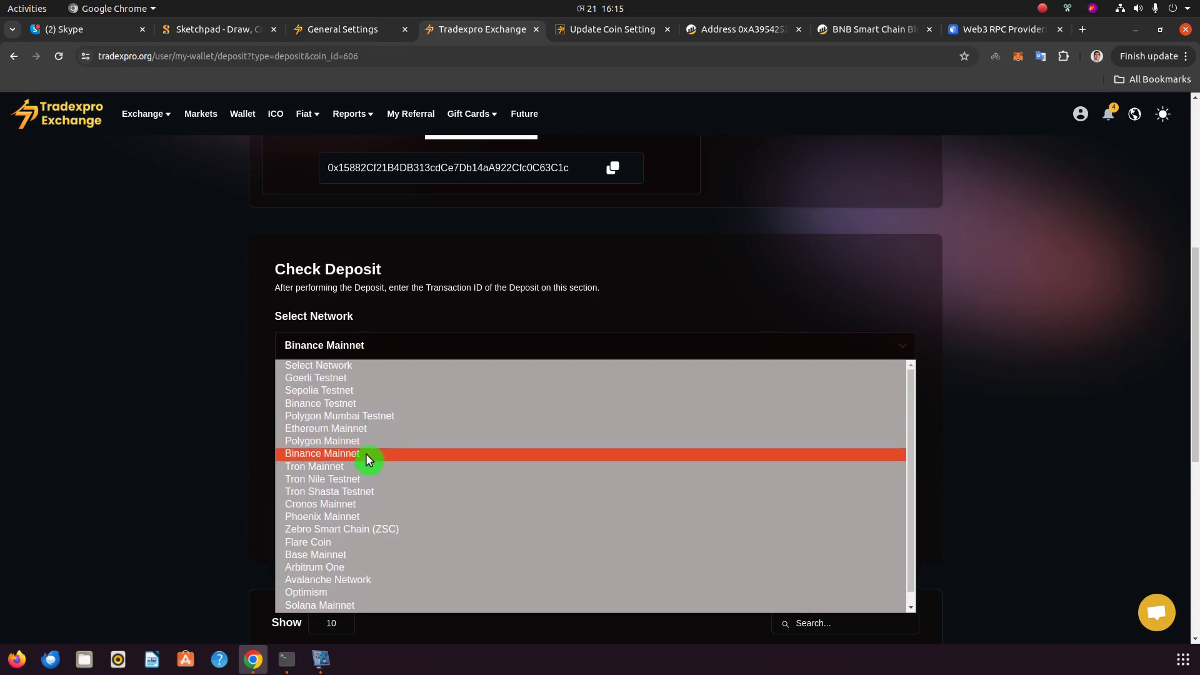
click(354, 410)
click(374, 416)
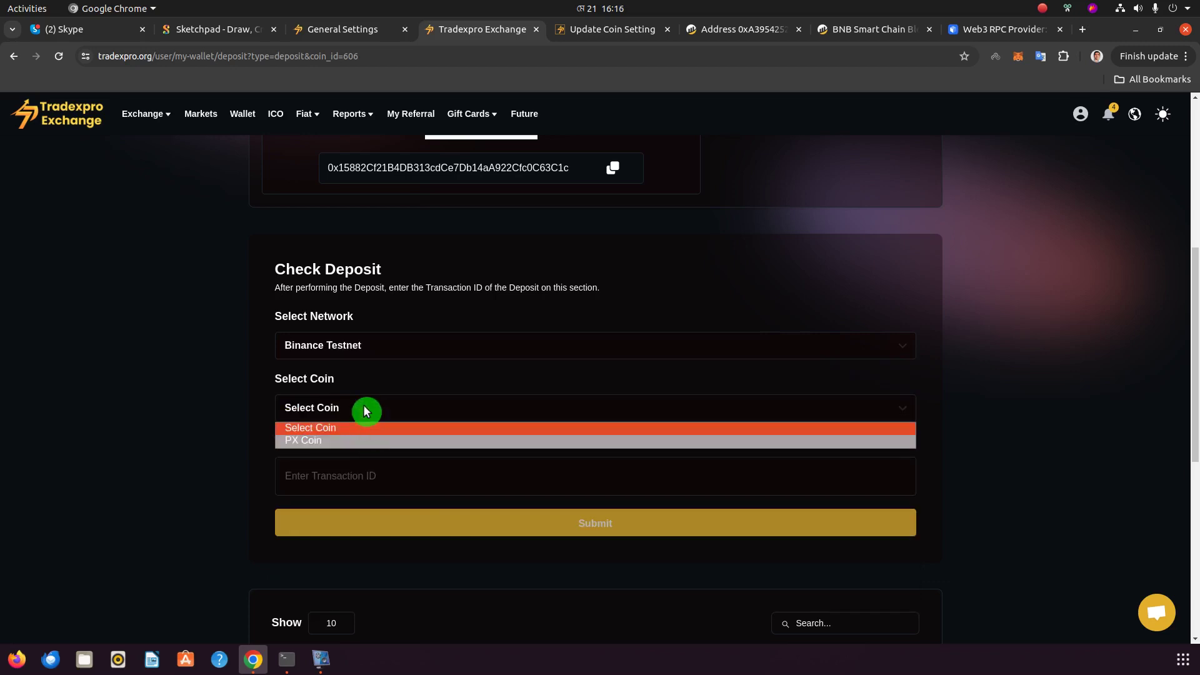
click(366, 443)
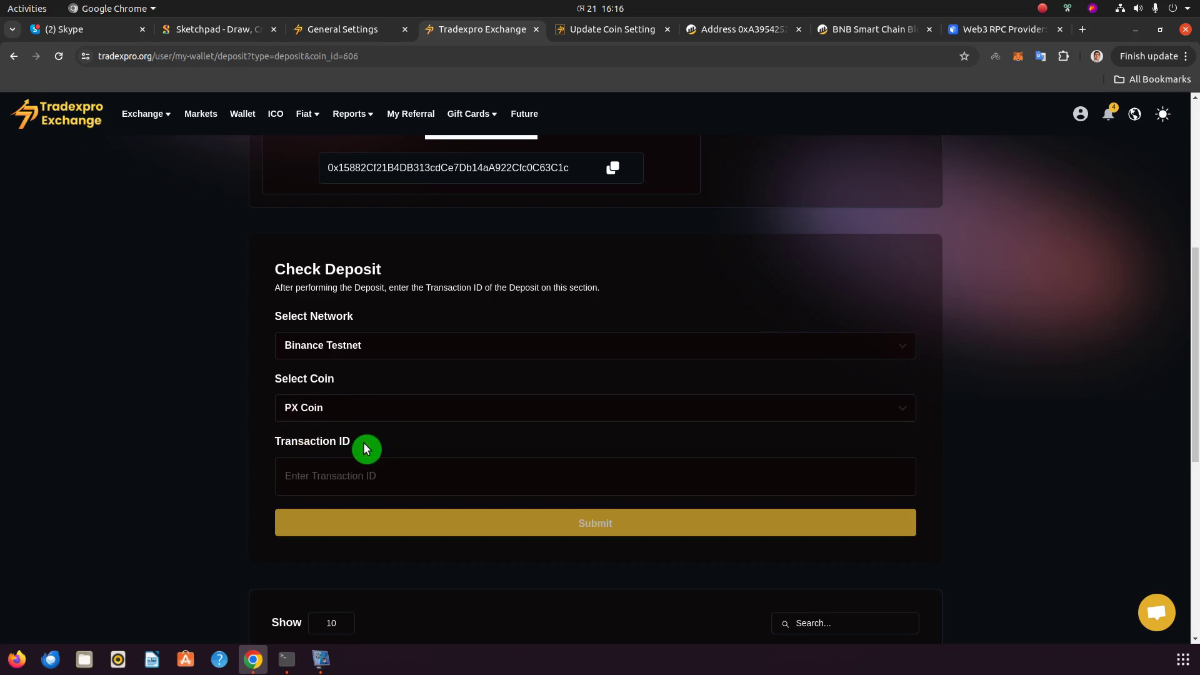
Enter the sample transaction ID tgyrdrds5esexycvuvbbibjnjnjninbyb7t6v66 in the Check Deposit form
click(383, 476)
text(tg)
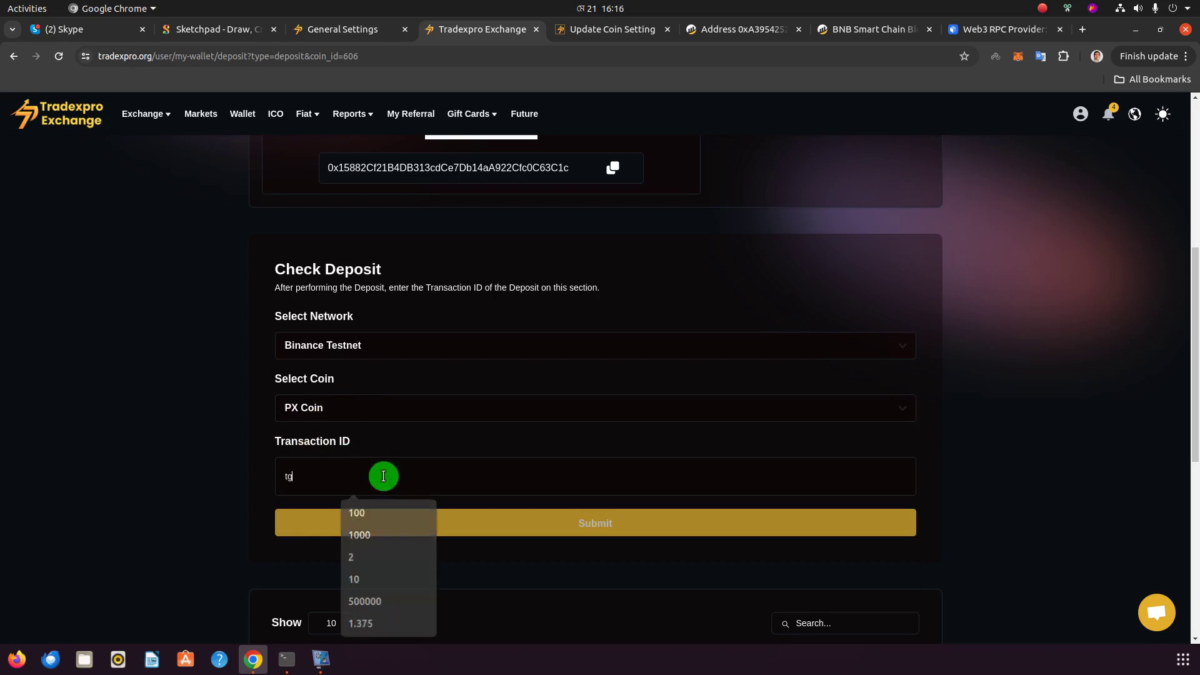
text(yrdrds5esexycvuvbbibjnjnjninbyb7t6v66)
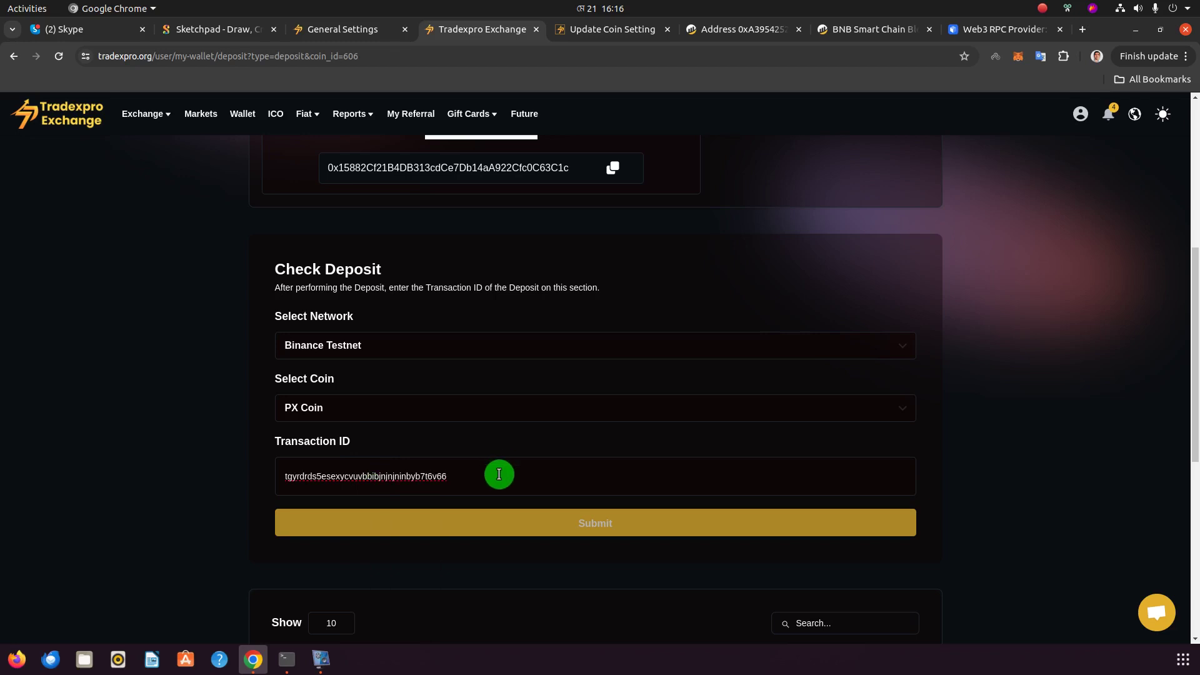
scroll(482, 249, up, 4)
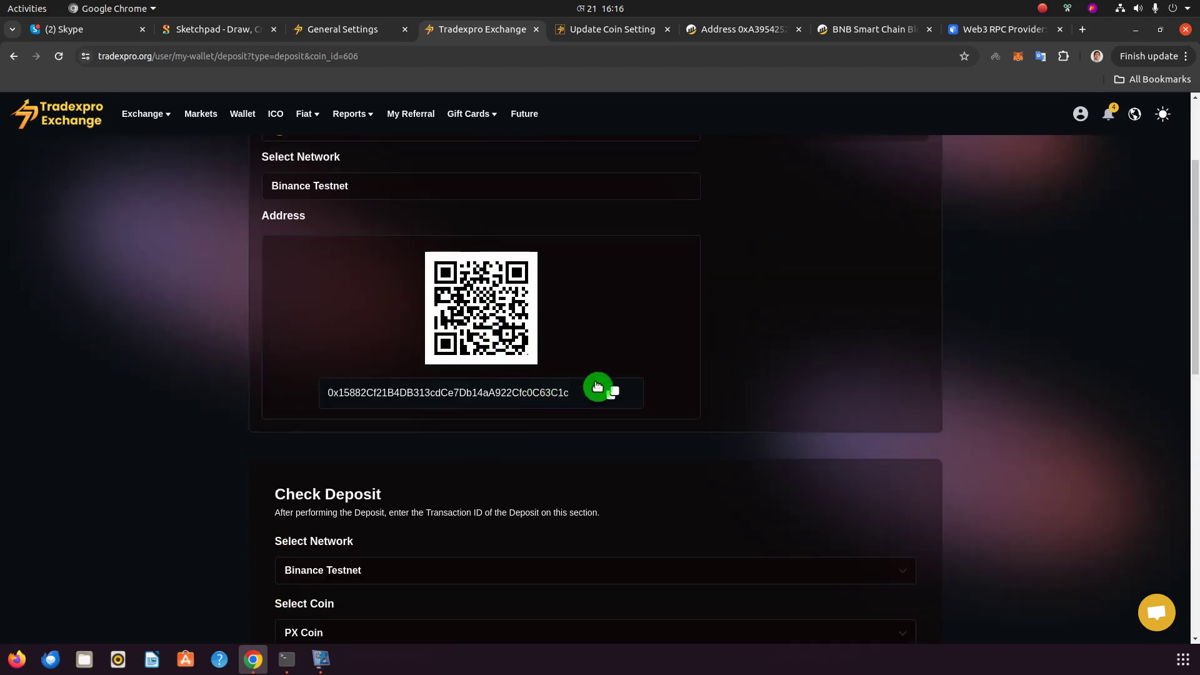
scroll(531, 348, down, 4)
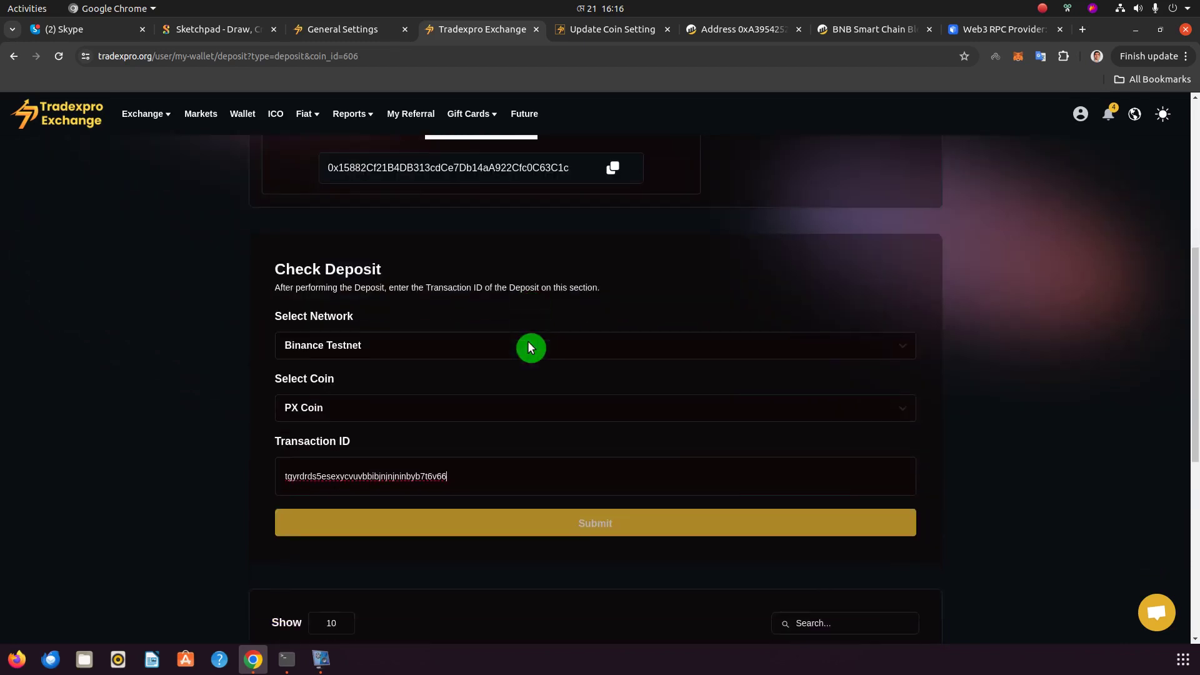
Review the chosen network and coin in the Check Deposit form against the deposit address and the deposit history
click(388, 346)
click(392, 353)
click(414, 413)
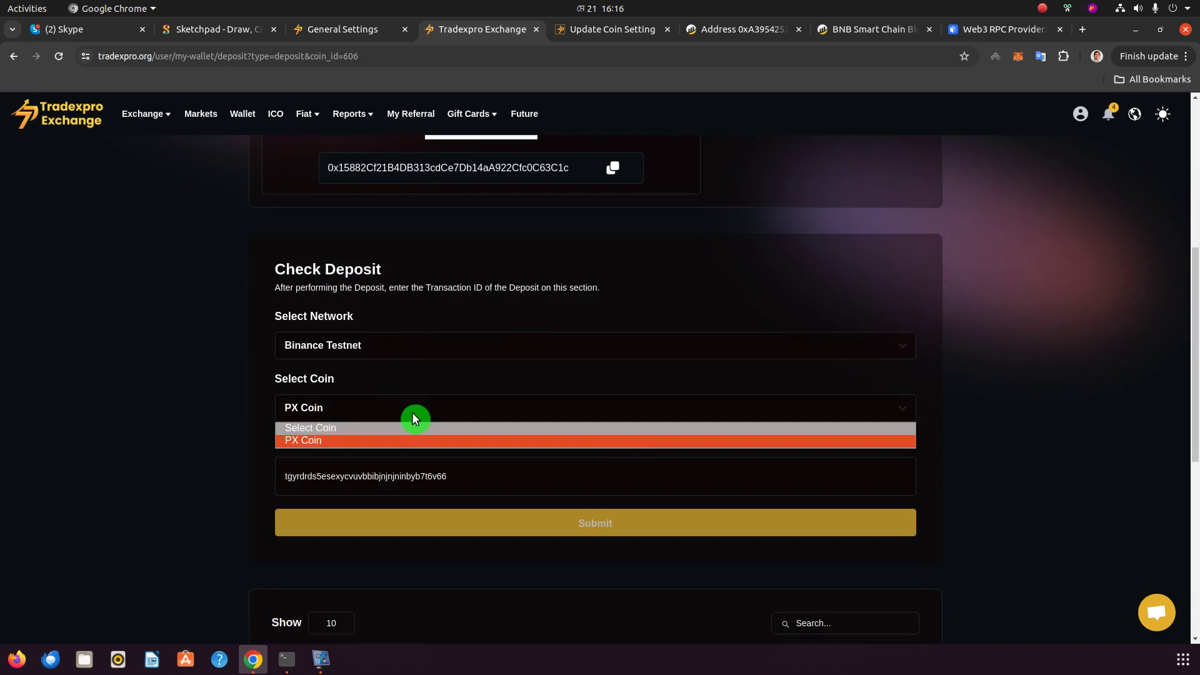
click(414, 416)
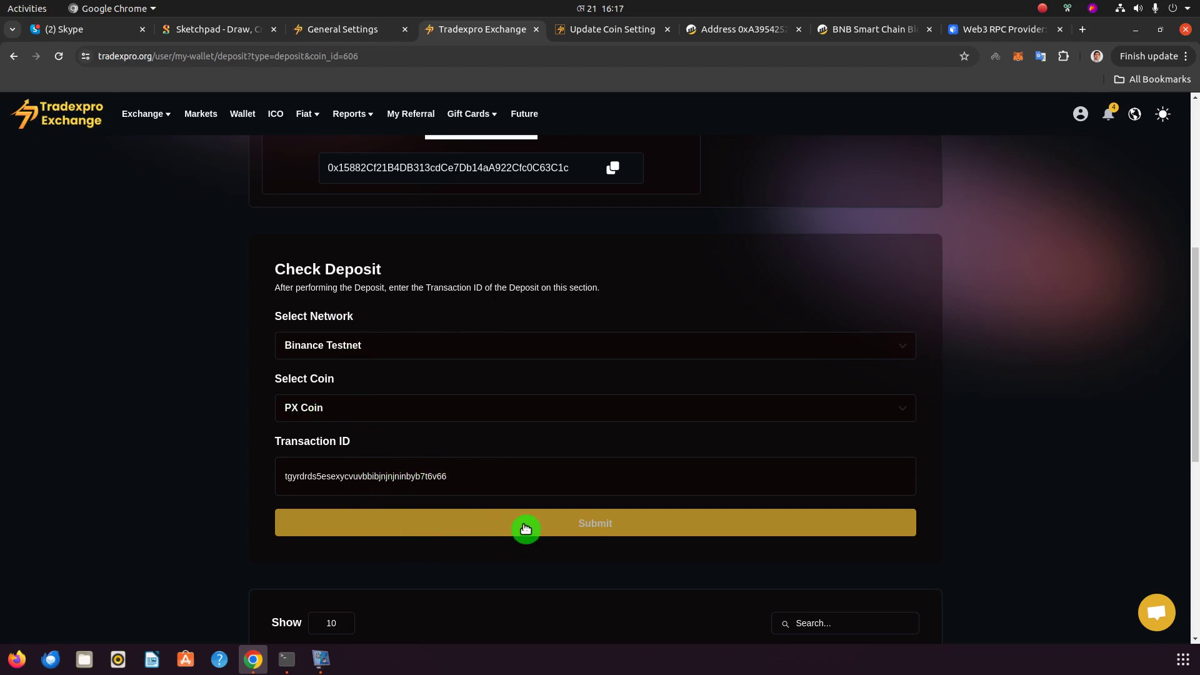
scroll(531, 477, up, 6)
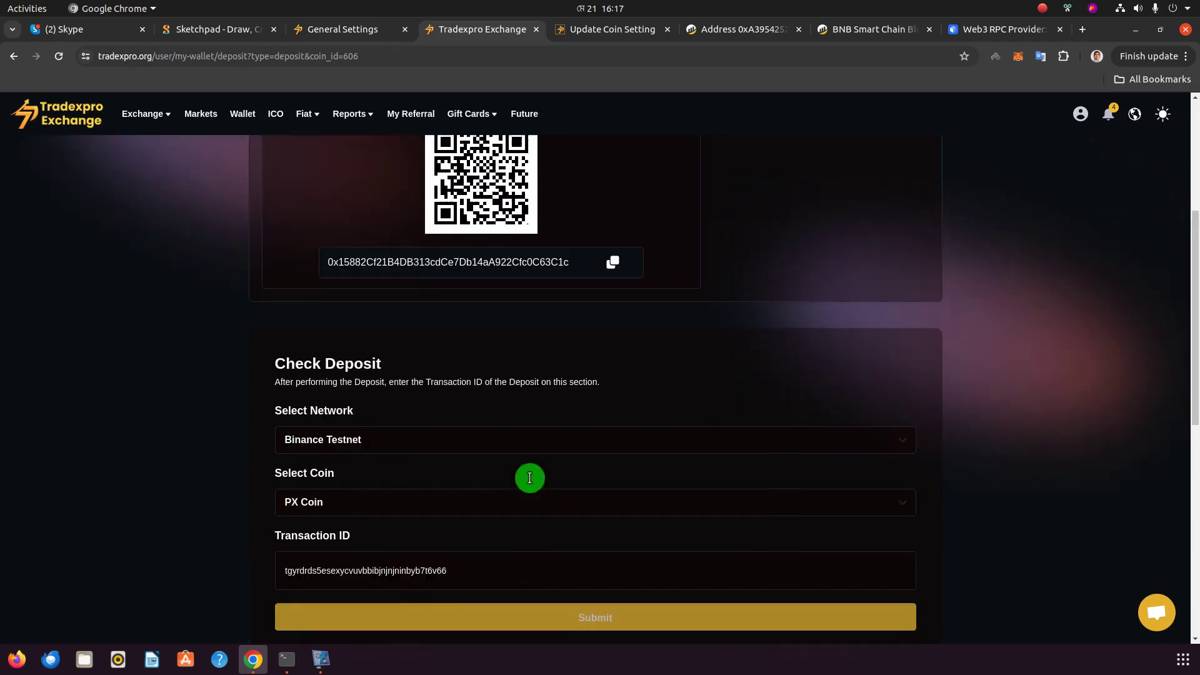
scroll(529, 478, down, 6)
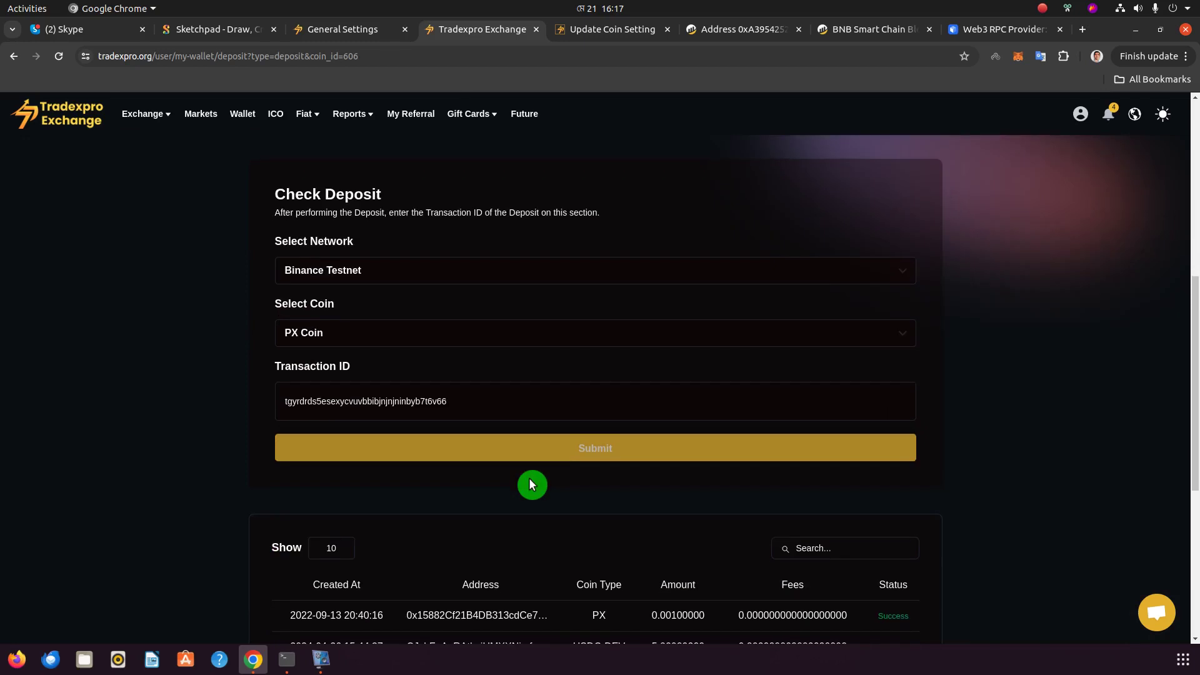
scroll(529, 477, up, 6)
Return from the PX deposit page to the Spot Wallet and search the asset list for px
click(282, 213)
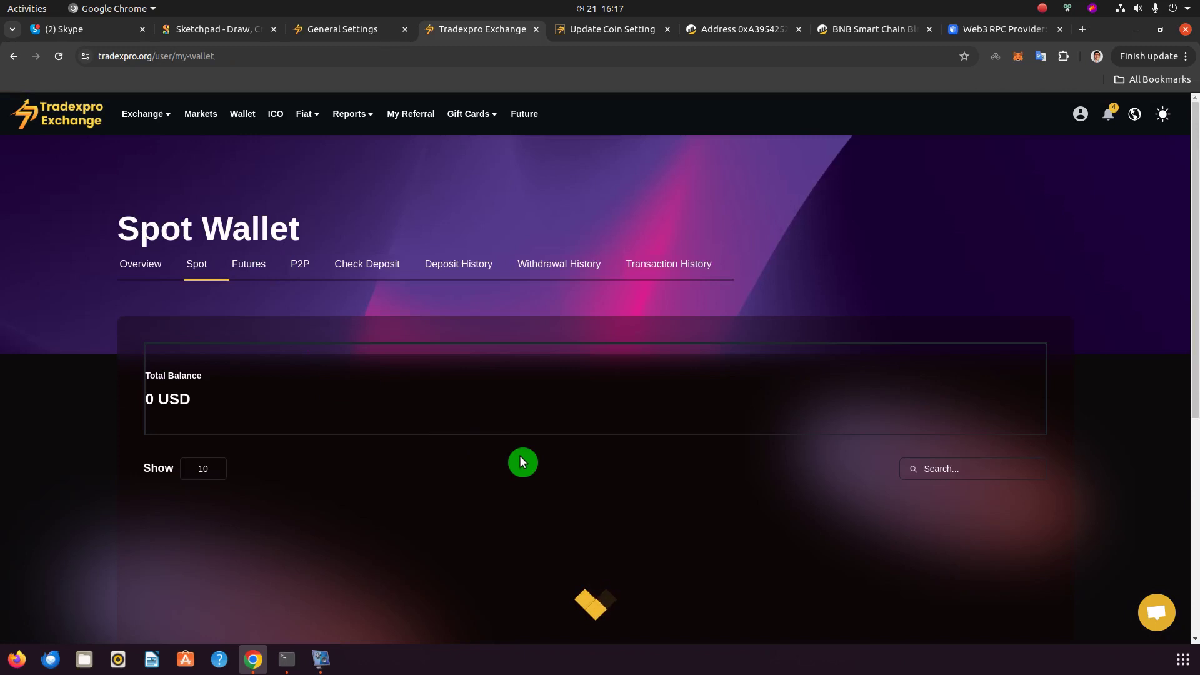
scroll(523, 463, down, 5)
scroll(537, 456, up, 4)
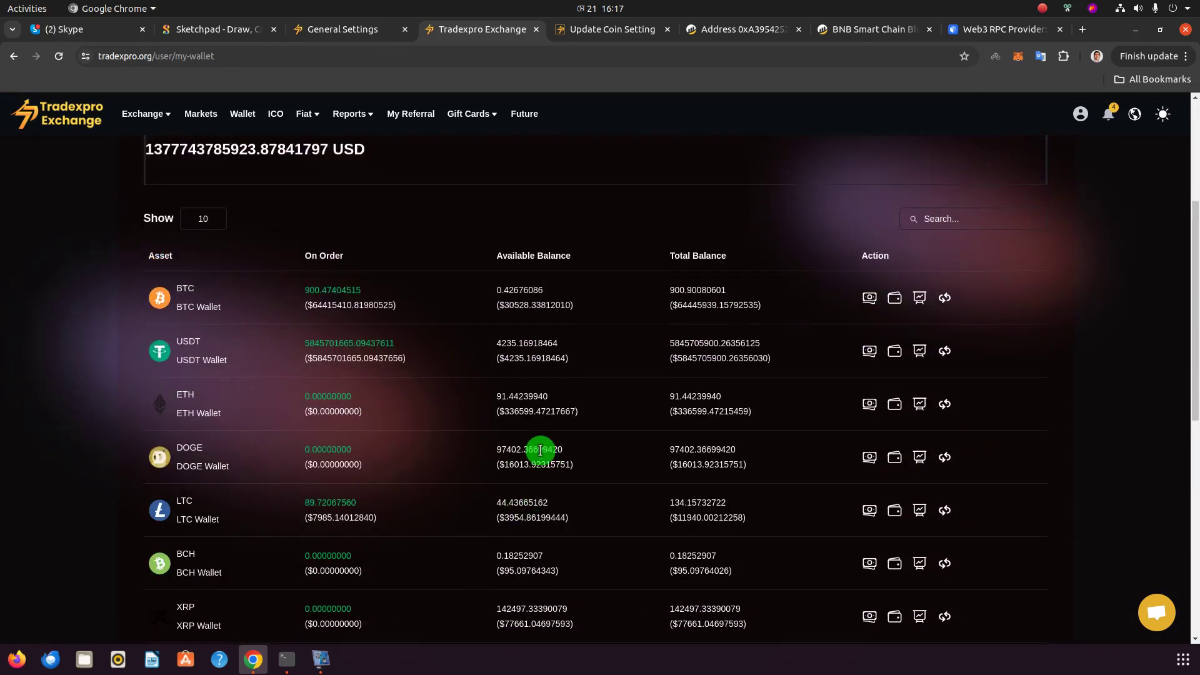
click(949, 395)
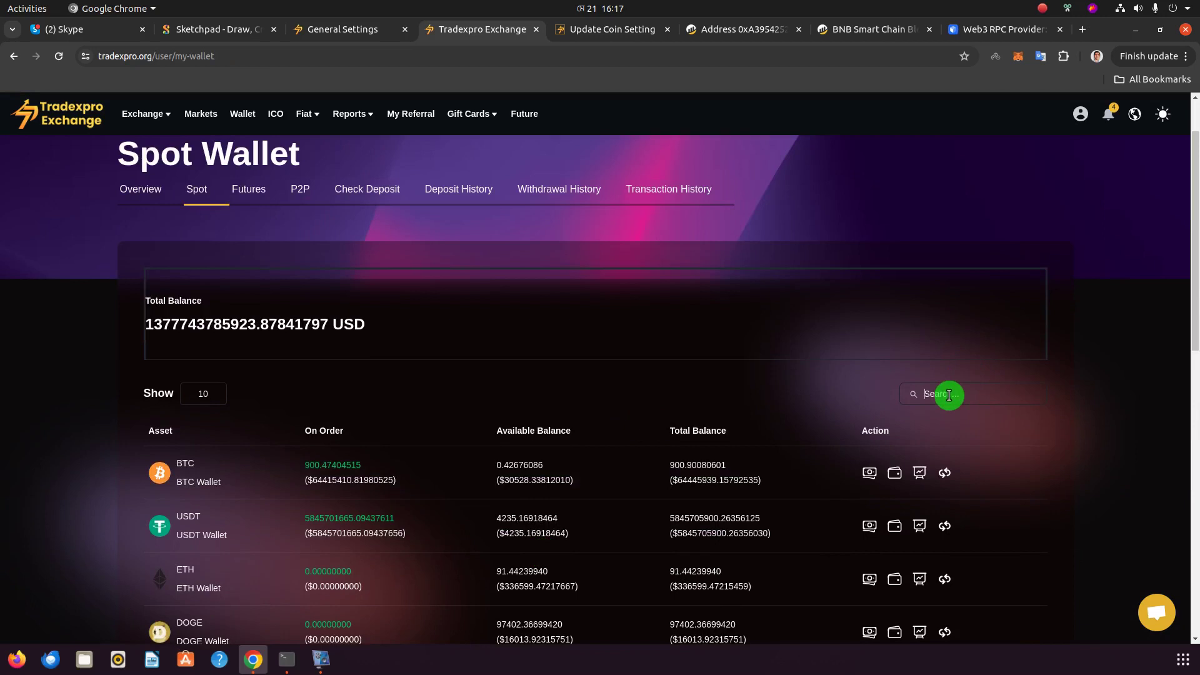
text(px)
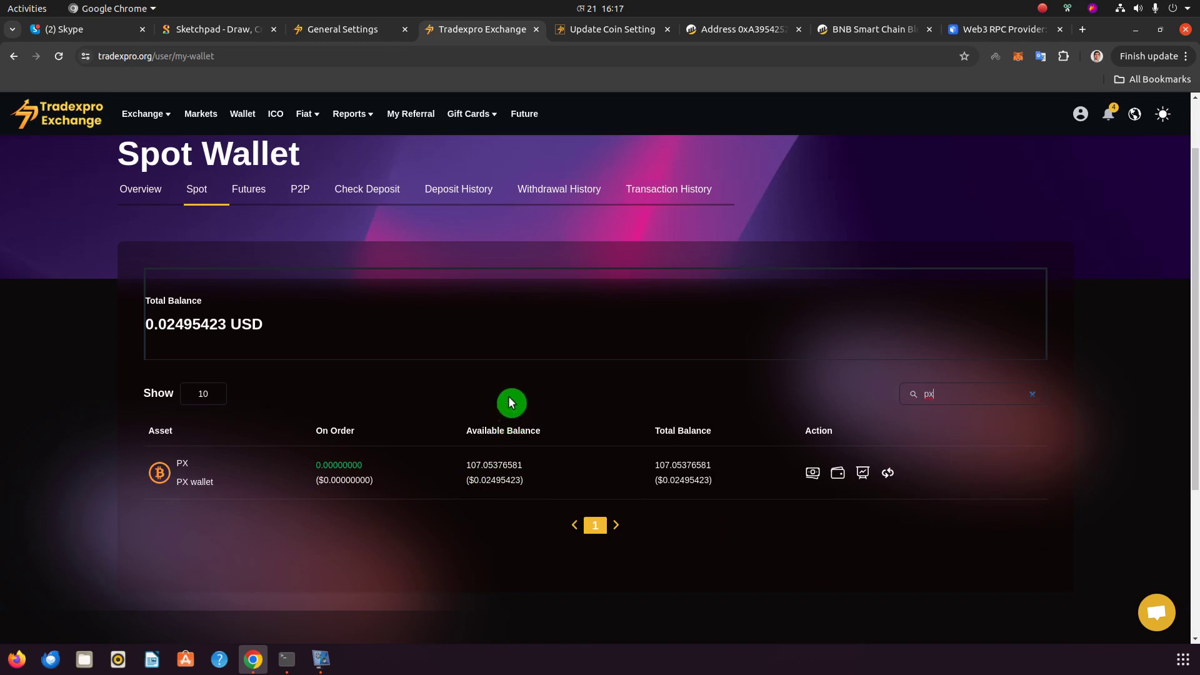
scroll(400, 293, up, 2)
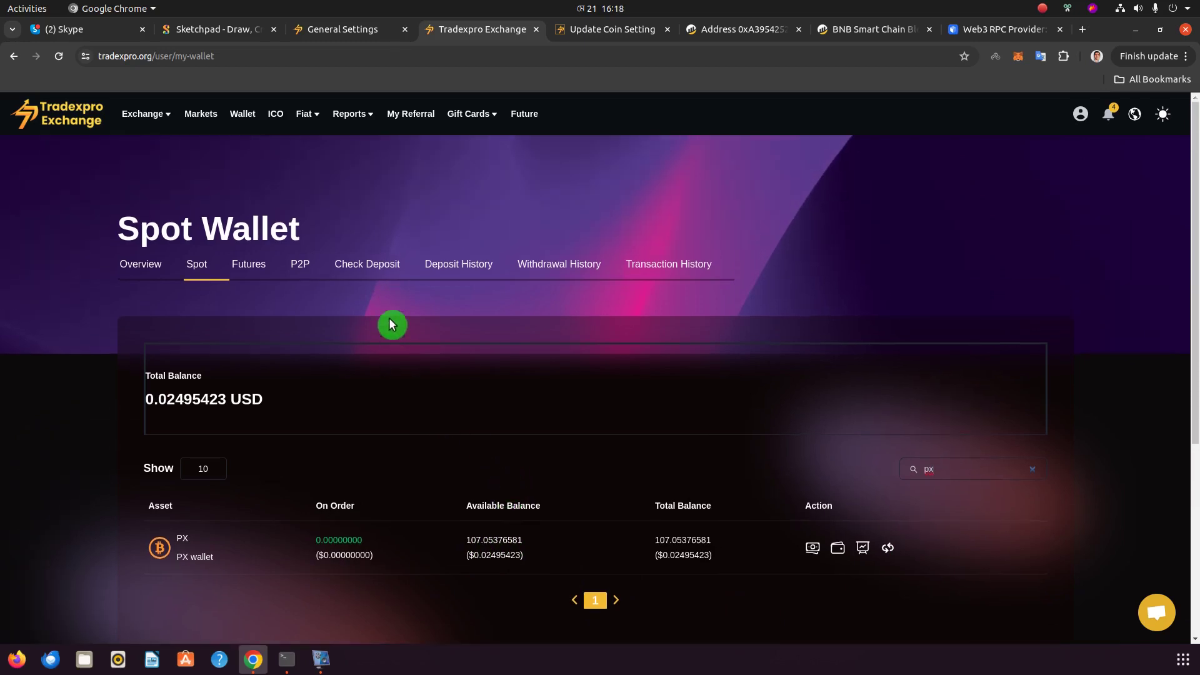
Open the PX wallet's deposit page for the Binance Testnet network, and examine its deposit address and Check Deposit form
click(814, 548)
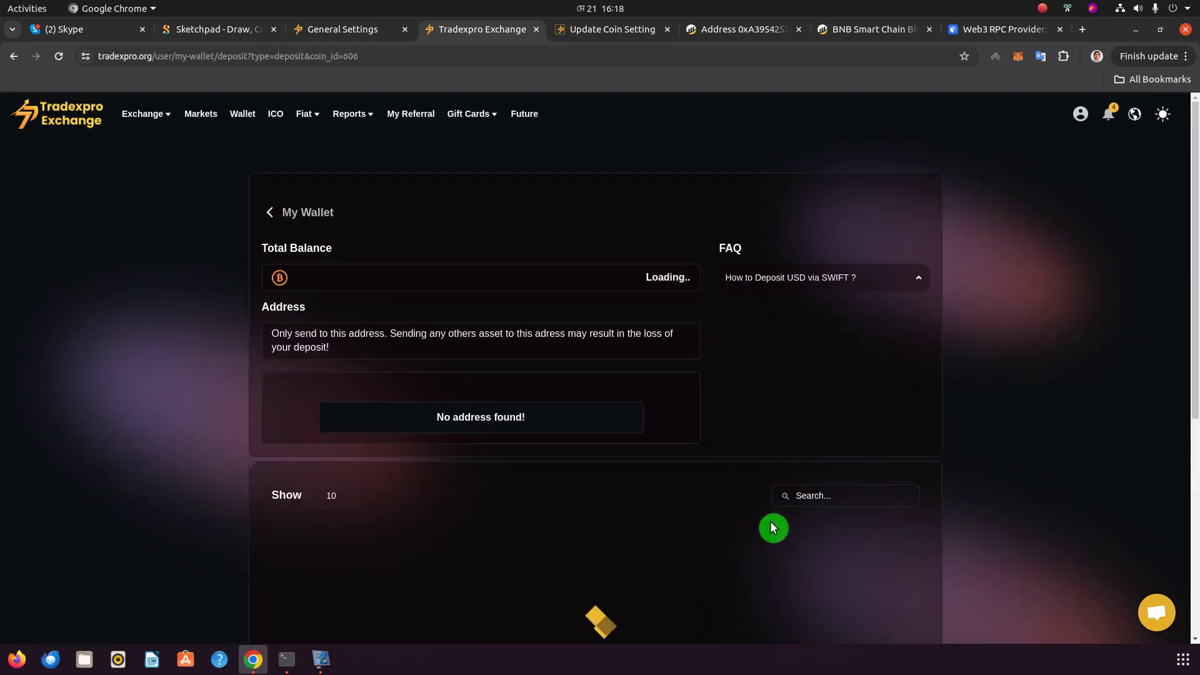
click(341, 344)
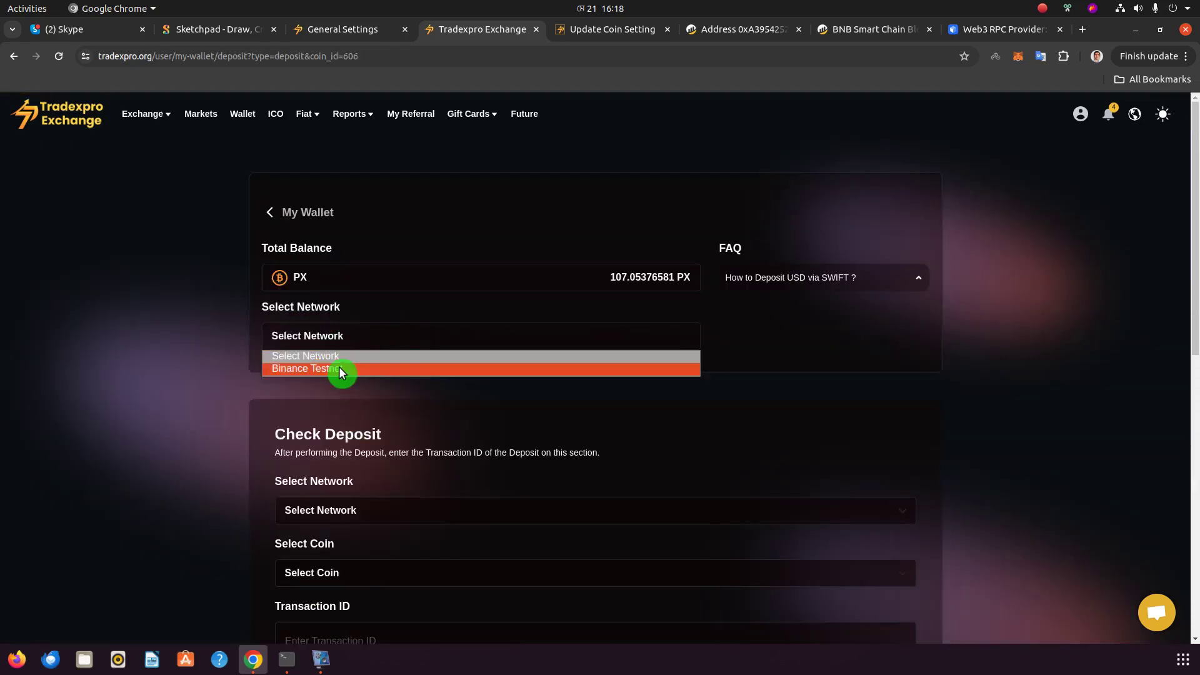
click(342, 371)
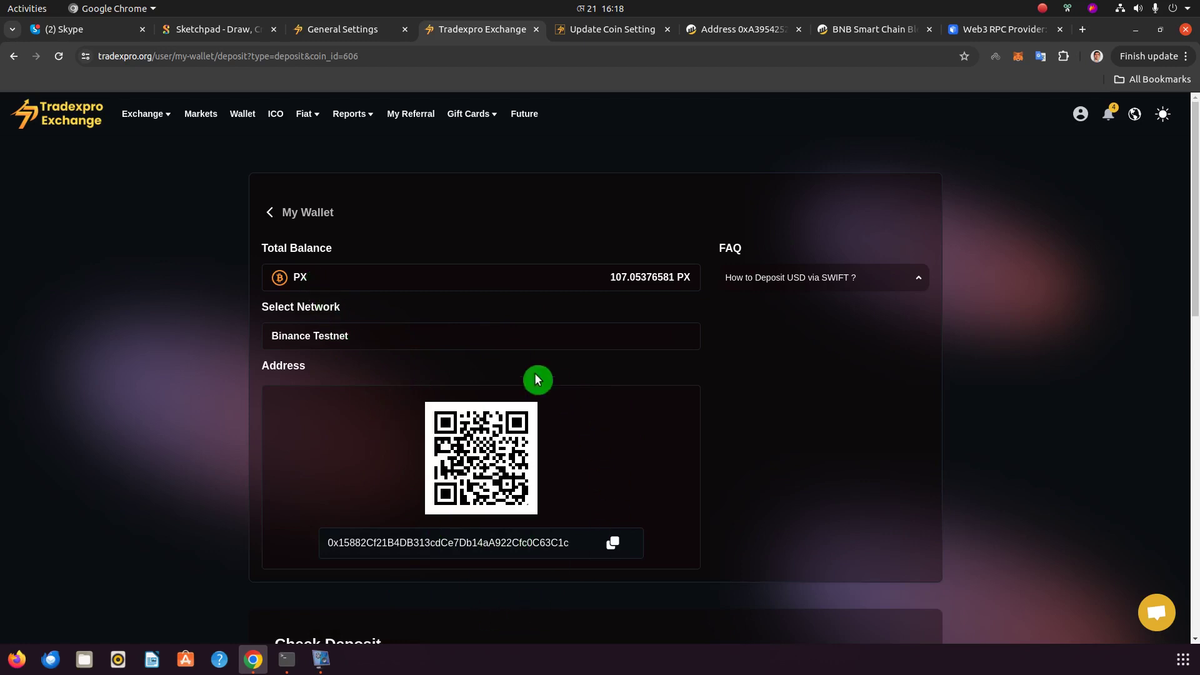
scroll(388, 429, down, 3)
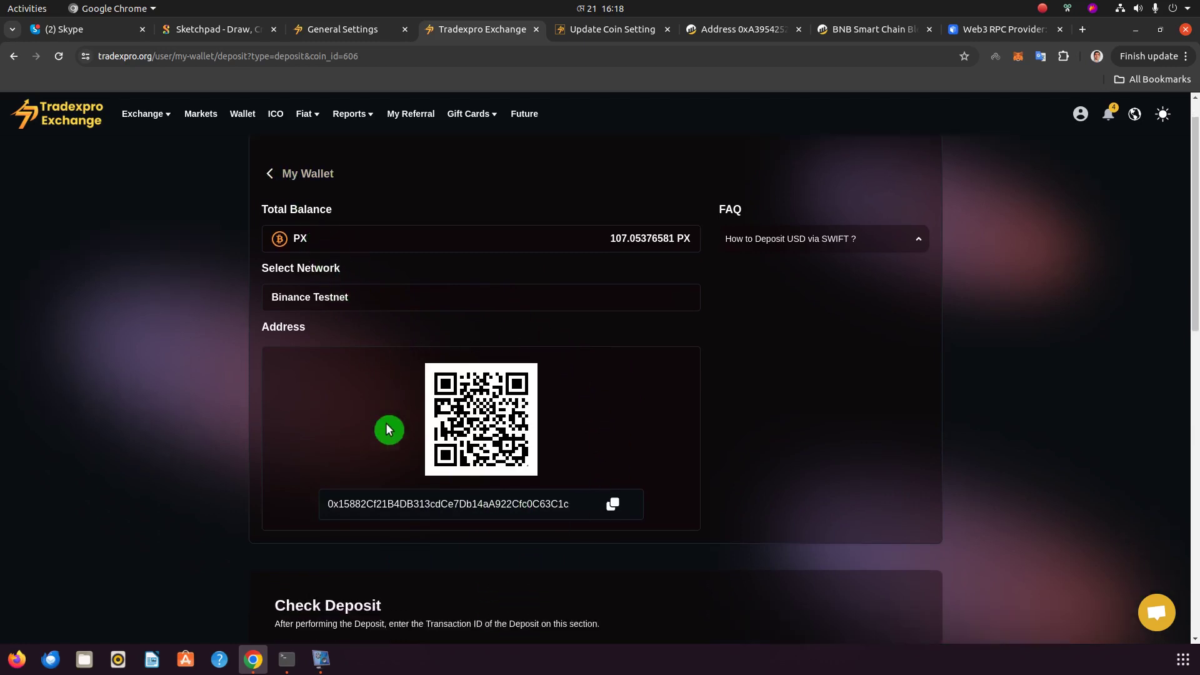
scroll(444, 455, down, 2)
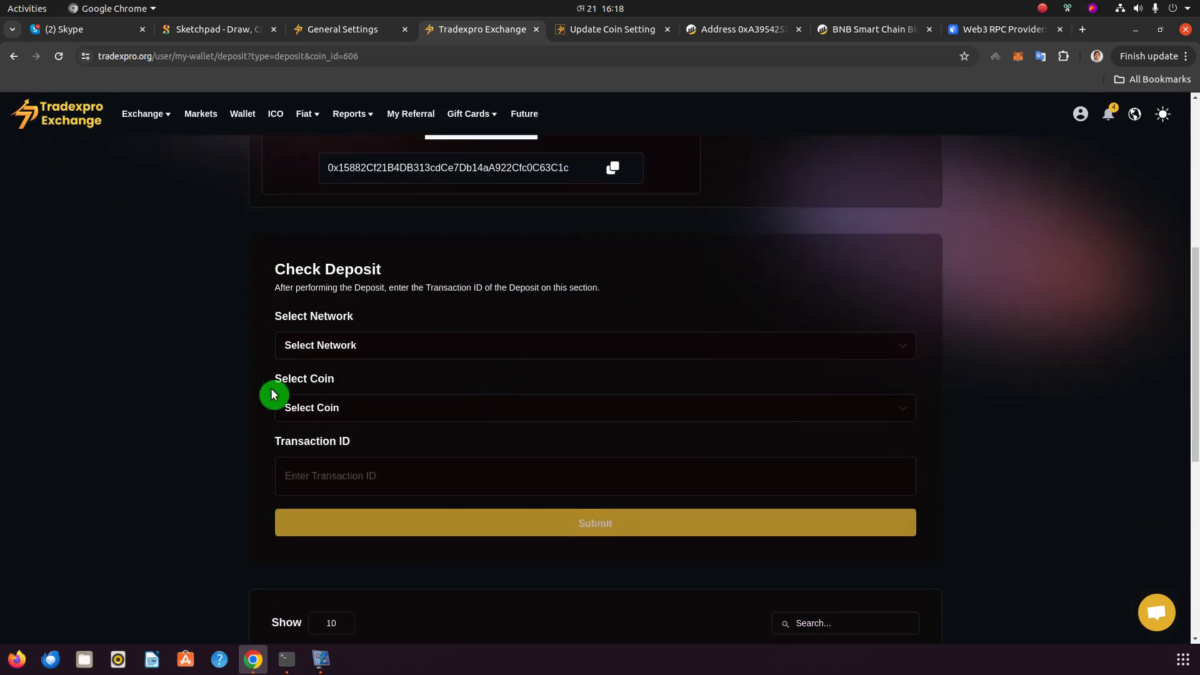
scroll(468, 281, up, 3)
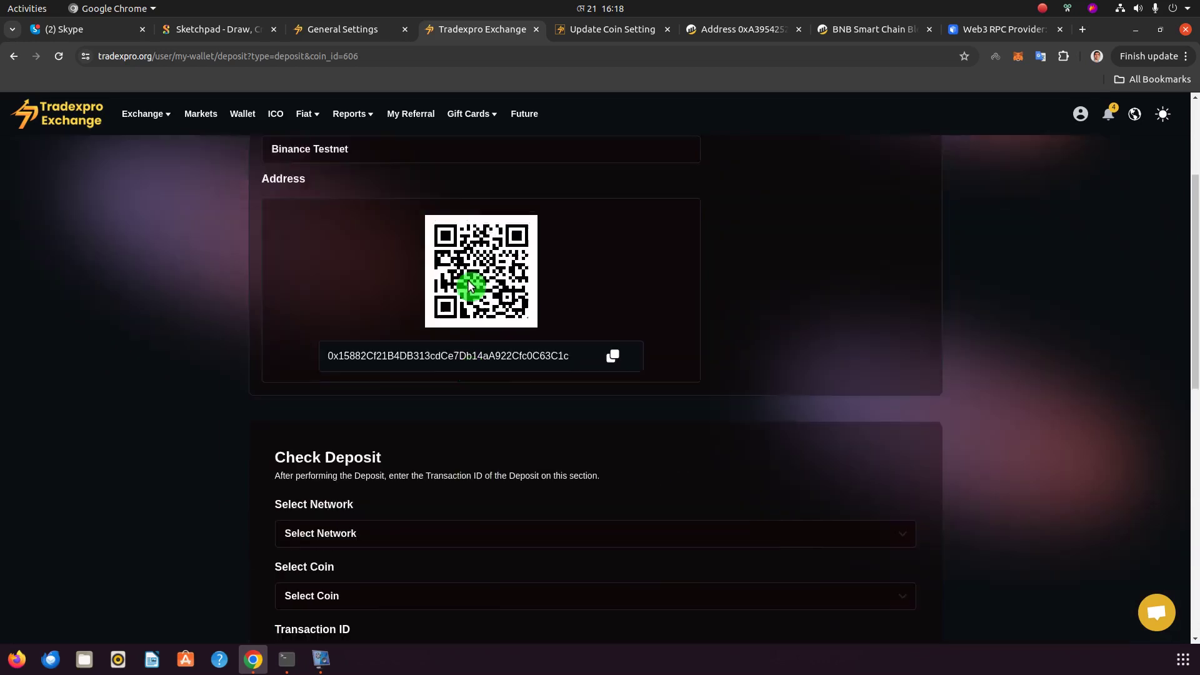
scroll(469, 297, down, 4)
scroll(454, 327, up, 4)
scroll(455, 326, up, 2)
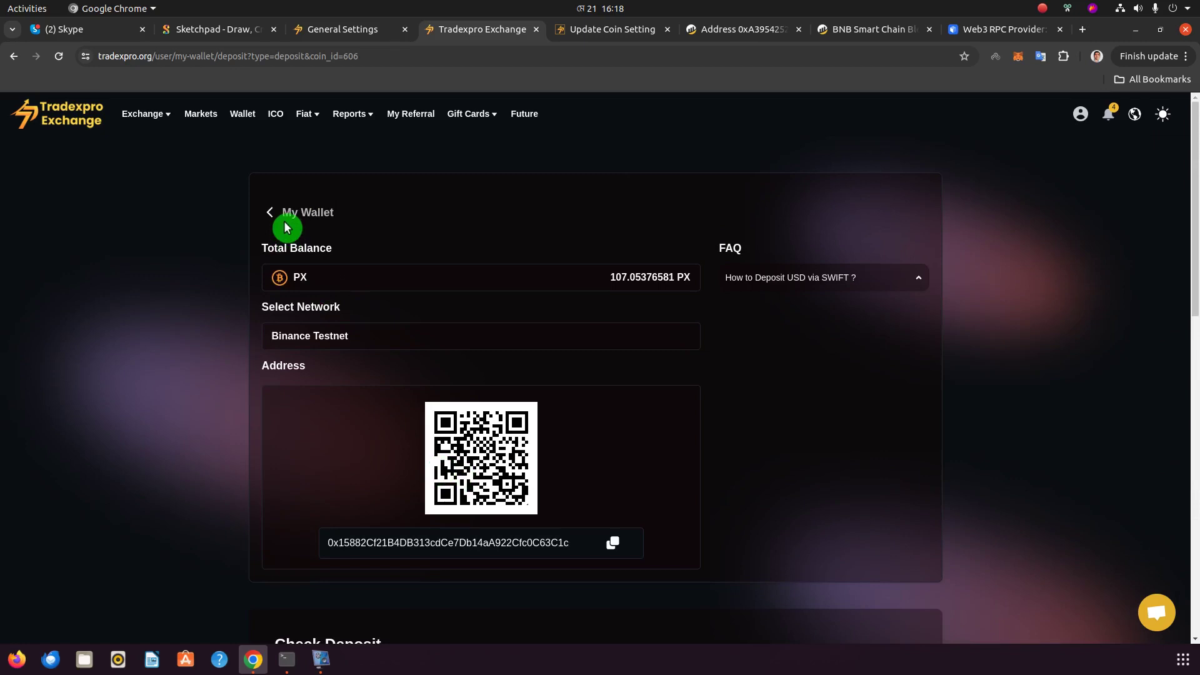
Go back to the Spot Wallet and open the separate Check Deposit page
key(alt+Left)
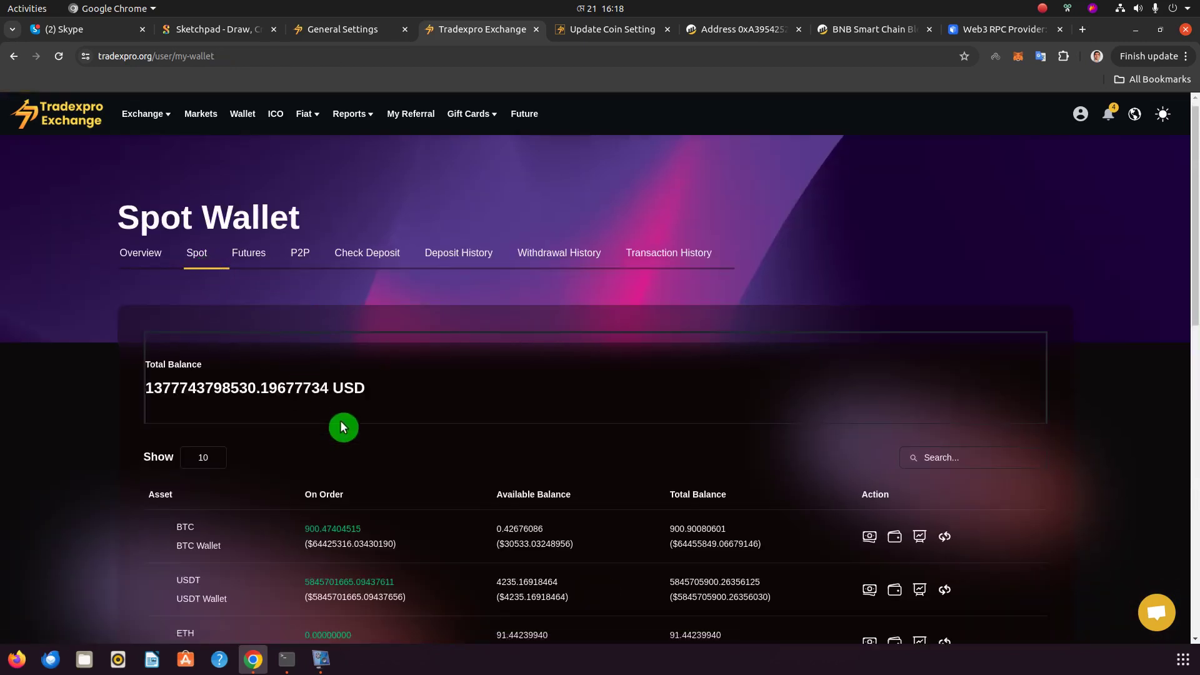
scroll(342, 418, down, 4)
scroll(341, 420, up, 4)
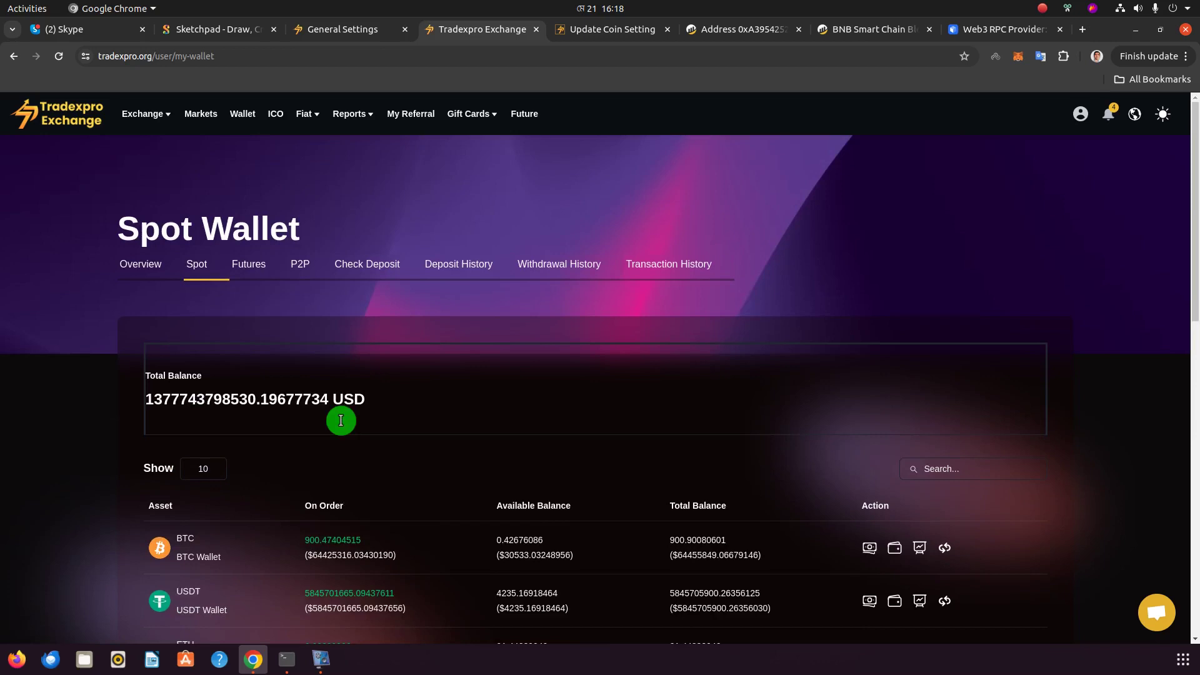
click(362, 270)
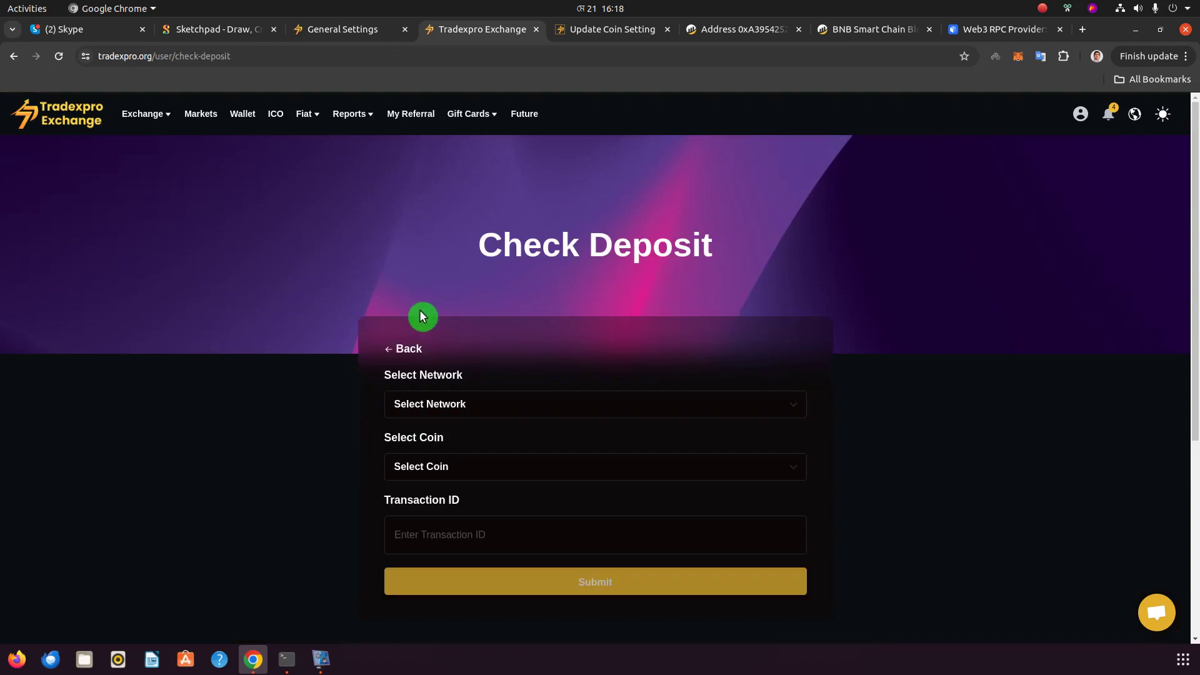
scroll(427, 316, down, 3)
scroll(427, 314, up, 2)
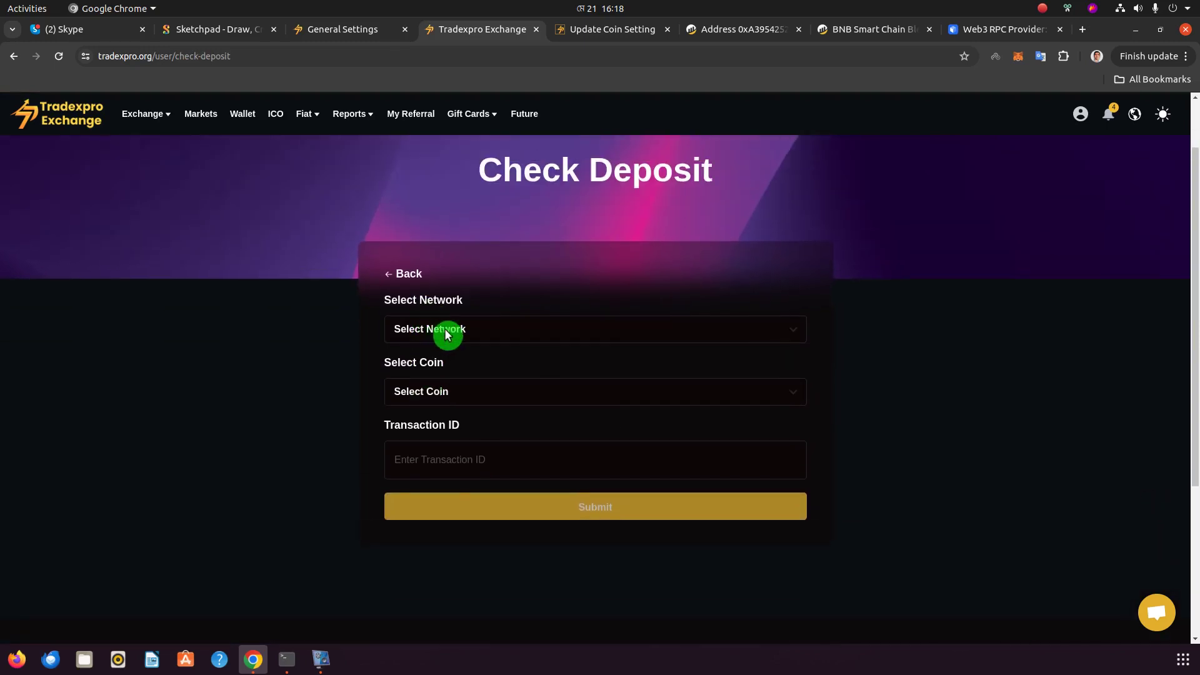
Fill in the Check Deposit form with Binance Testnet, PX Coin and the sample transaction ID fytdfr6tdr5se6rstrcycvuvubbibiinib
click(448, 331)
click(455, 388)
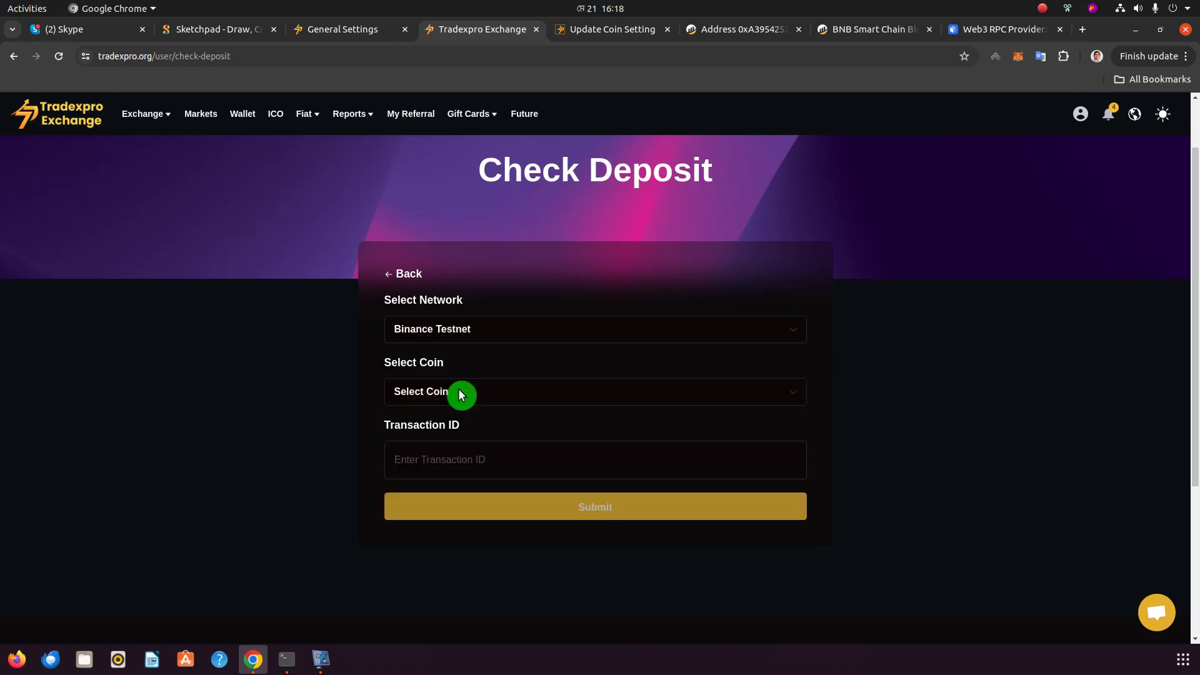
click(449, 394)
click(451, 424)
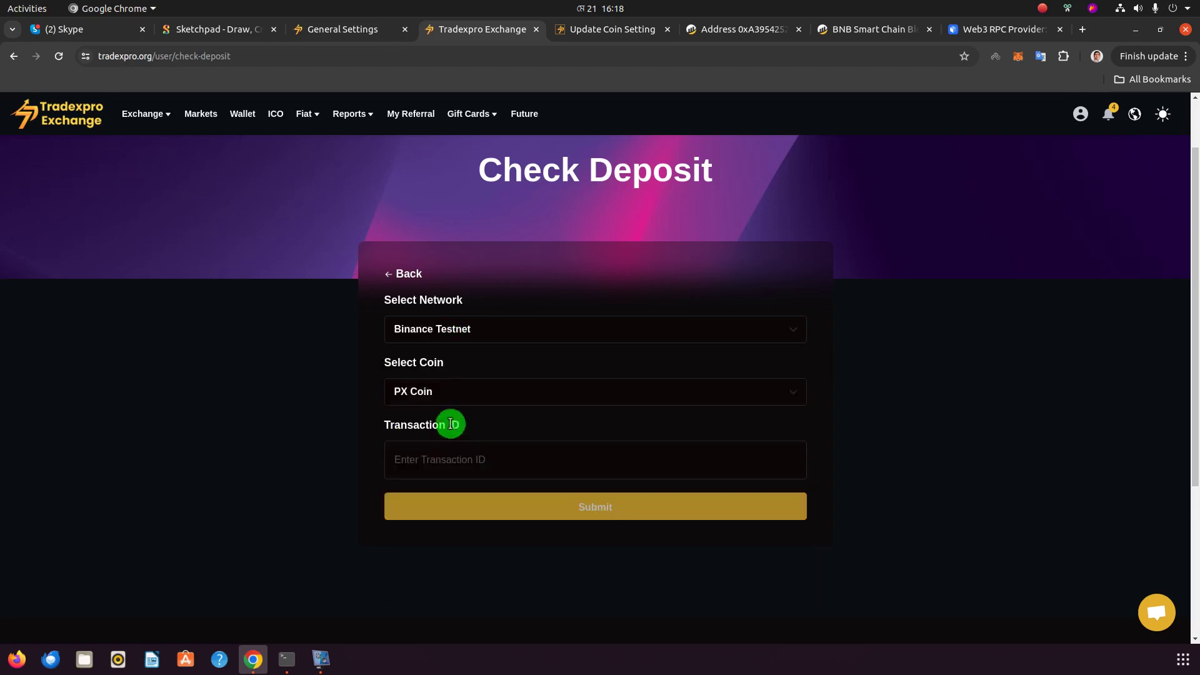
click(466, 463)
text(fytdfr6tdr5se6rstrcycvuvubbibiinib)
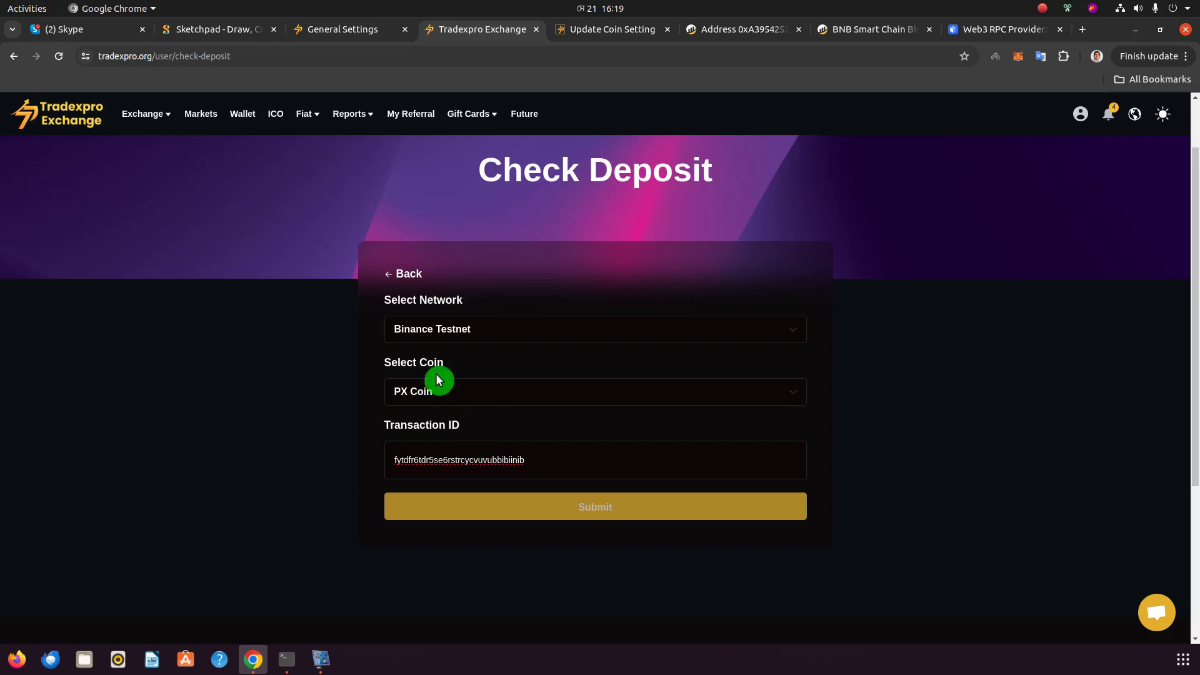
Open the exchange in a second browser tab and go to its Spot Wallet there
right_click(66, 116)
click(90, 127)
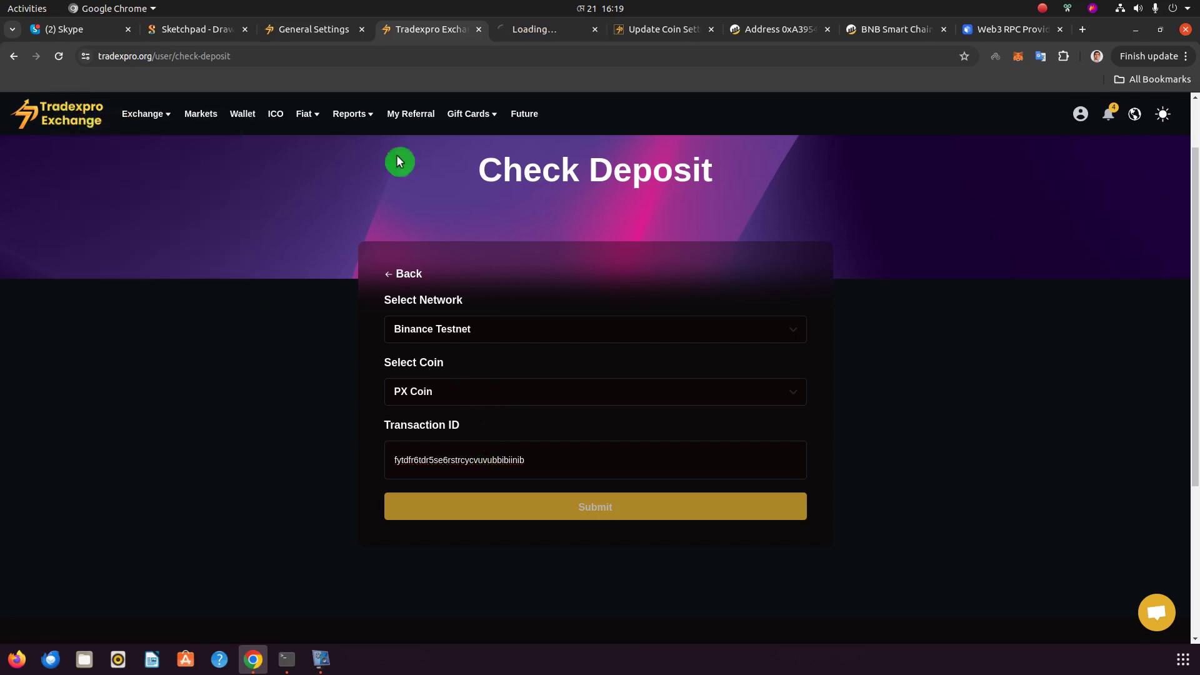
click(538, 33)
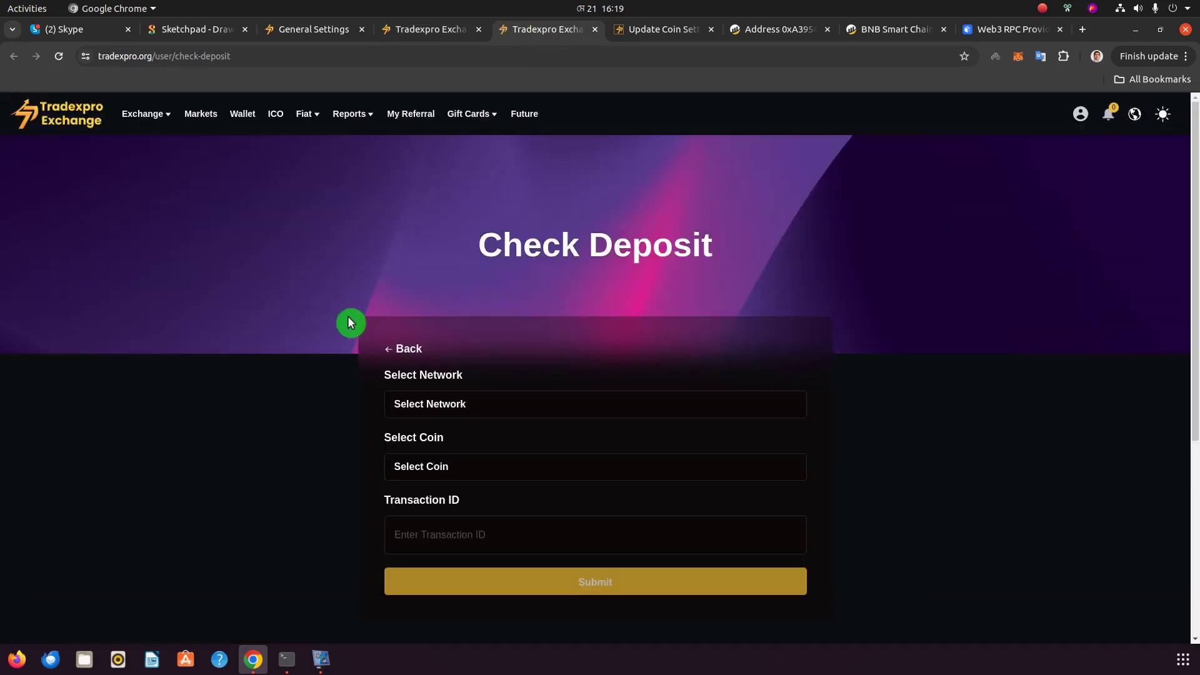
click(244, 115)
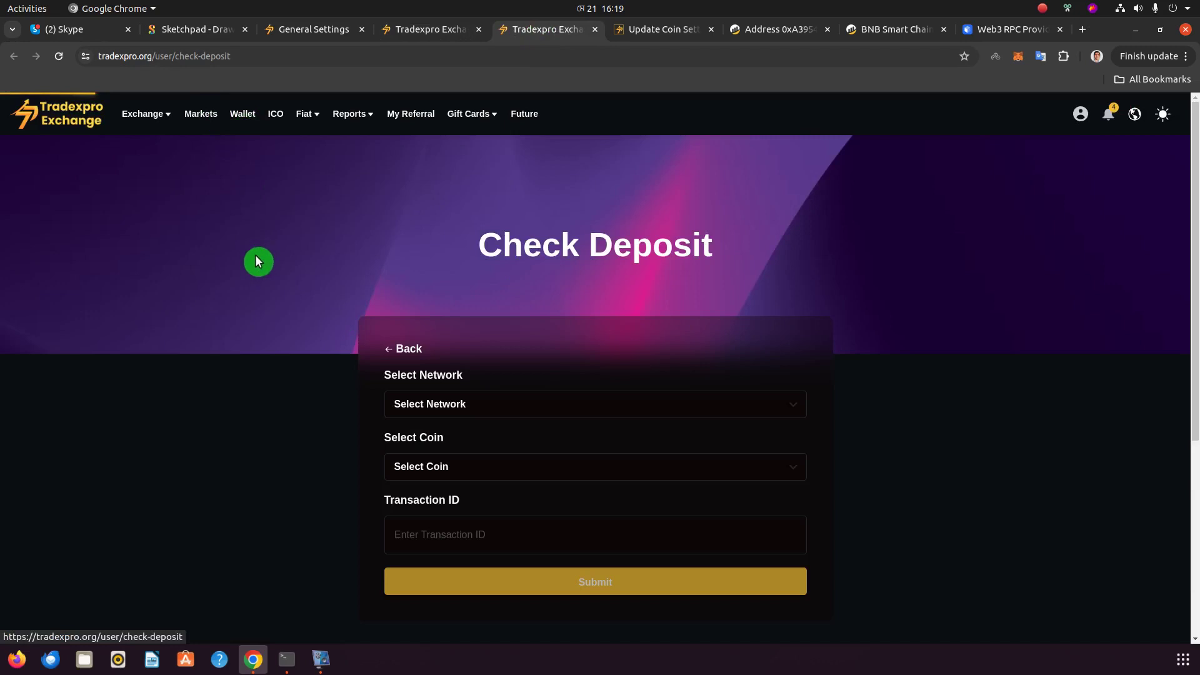
click(197, 264)
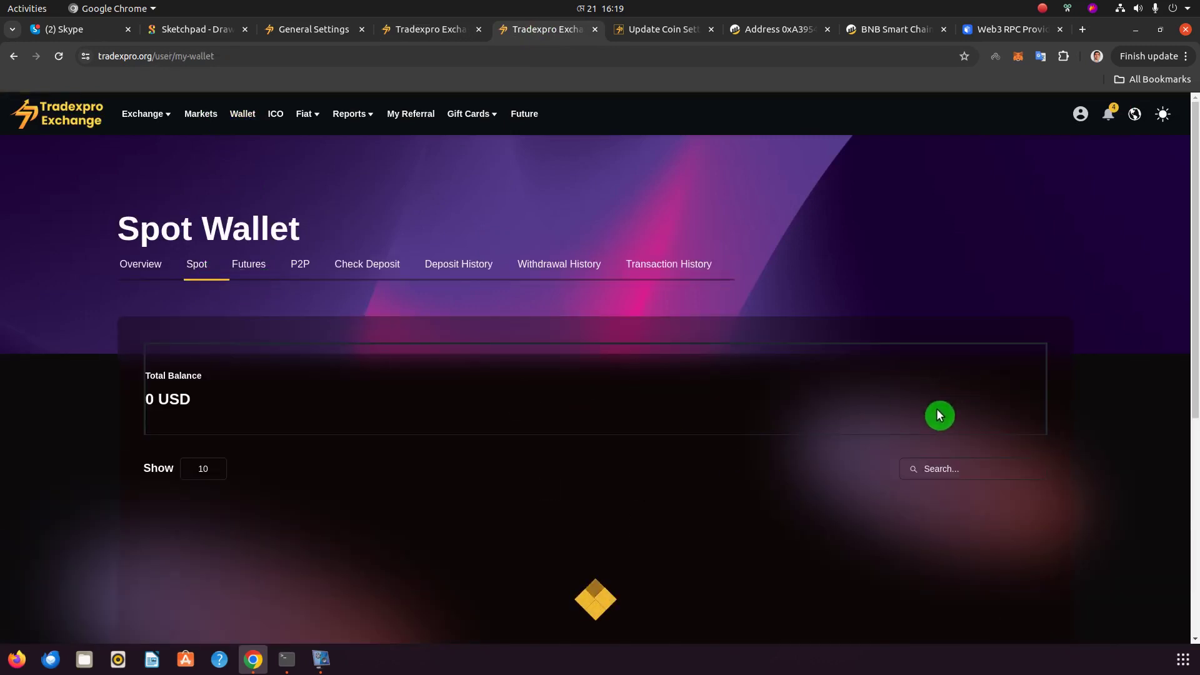
Search the Spot Wallet asset list for p to locate the PX wallet
click(924, 470)
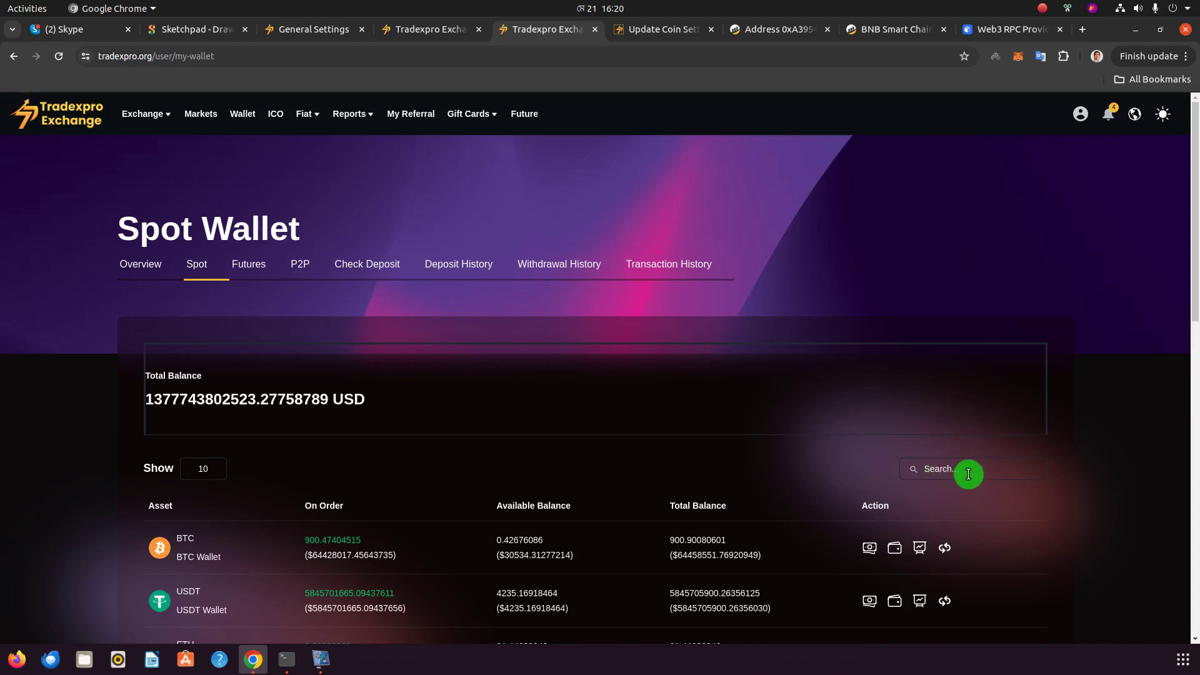
text(px)
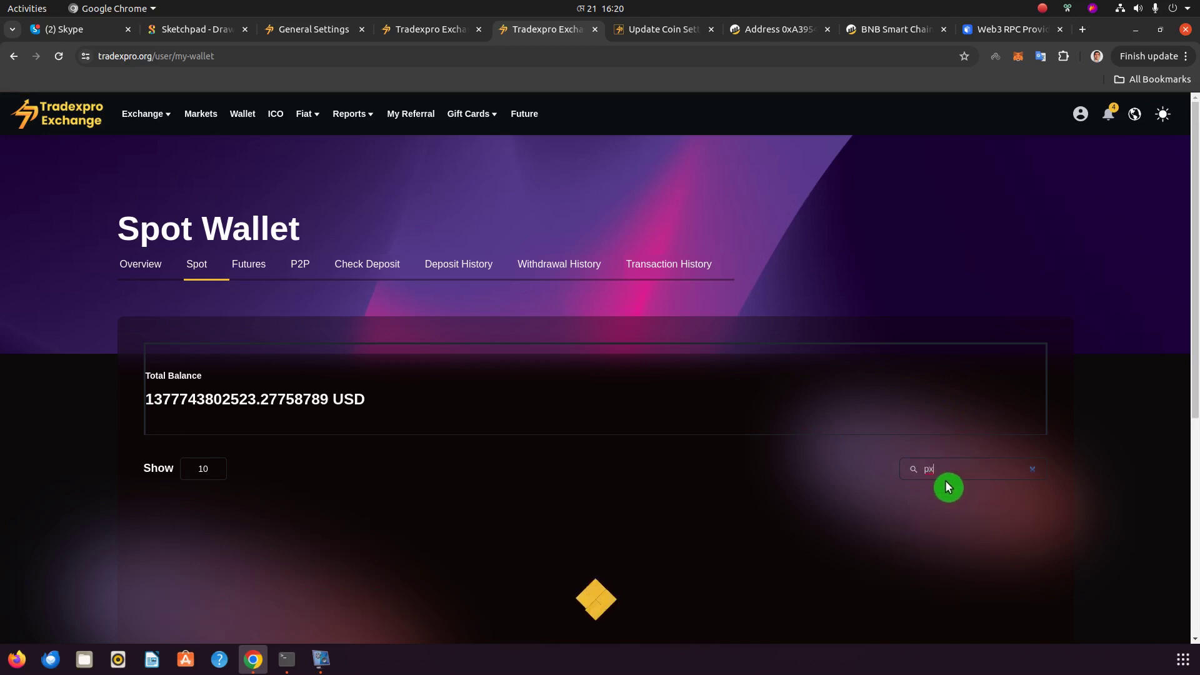
key(BackSpace)
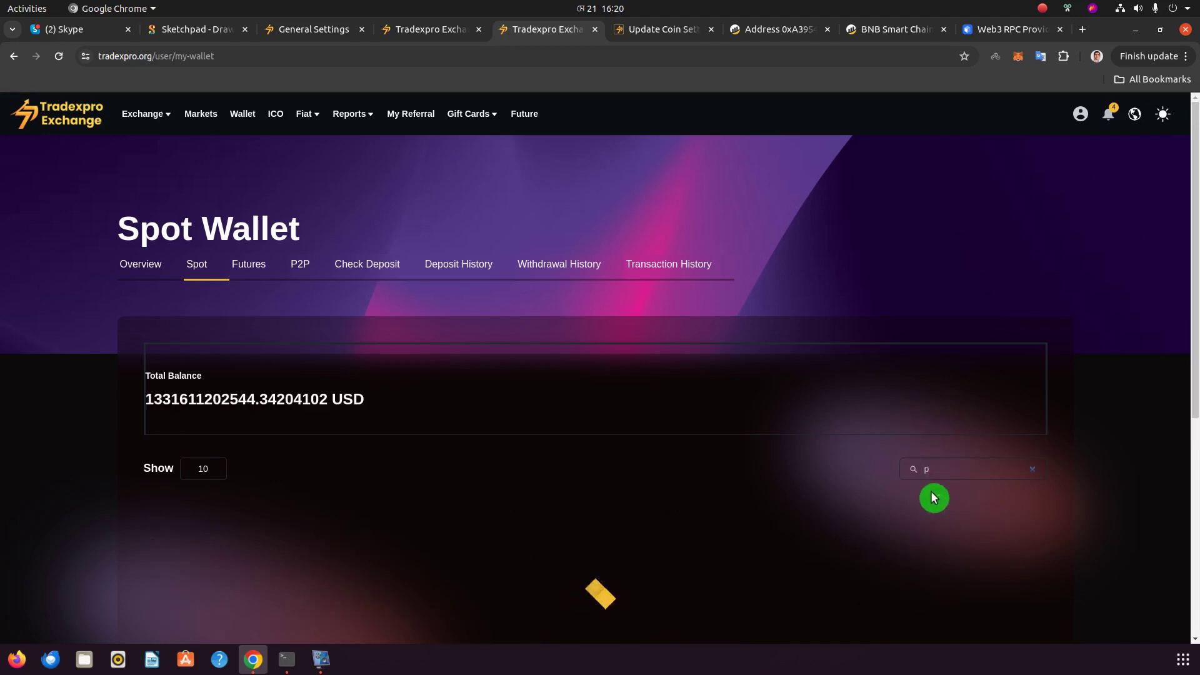
scroll(887, 522, down, 3)
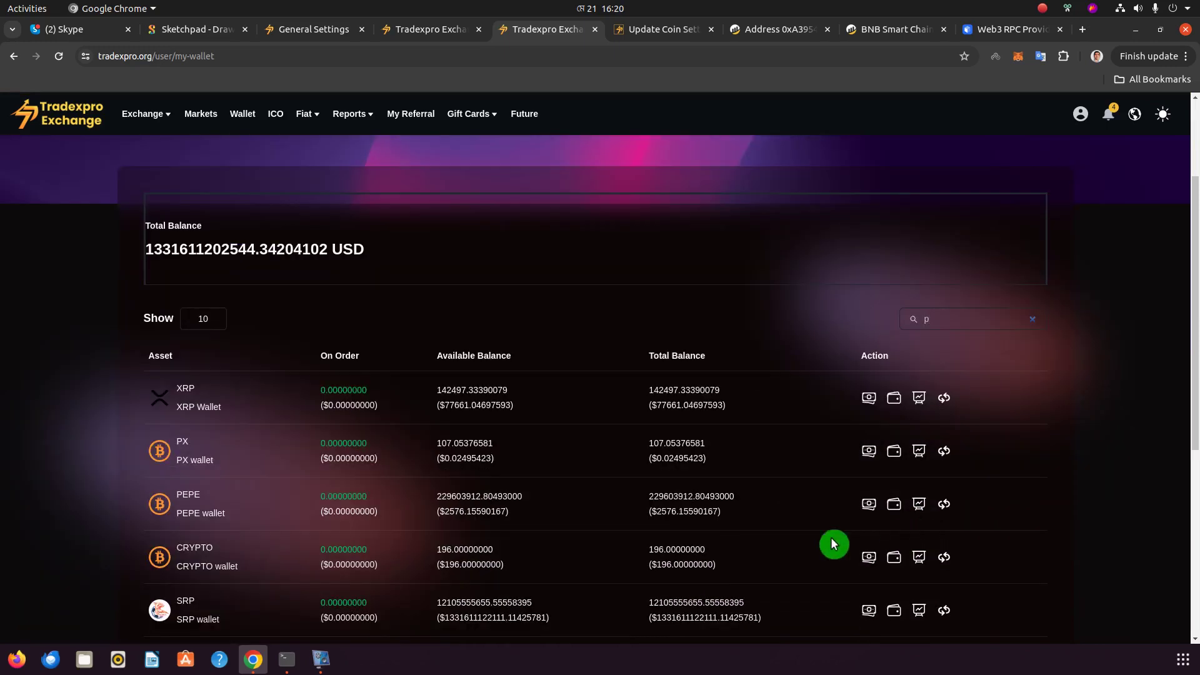
Open the PX wallet's deposit page and choose the Binance Testnet network to get its deposit address
click(871, 454)
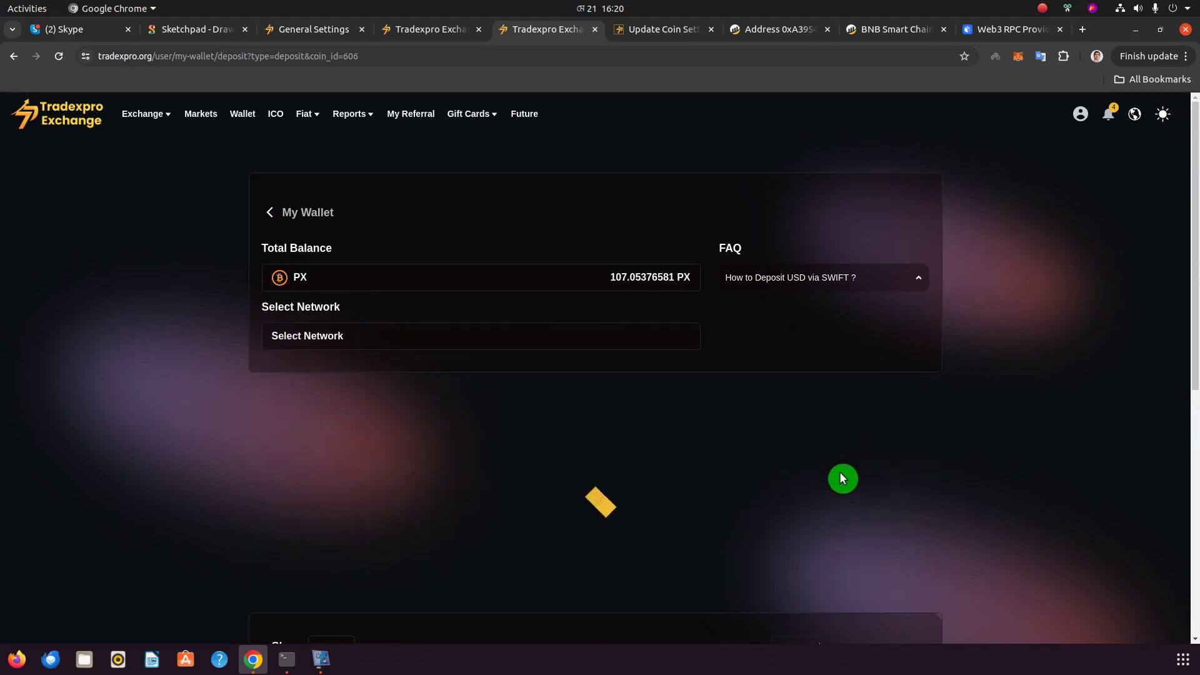
click(481, 340)
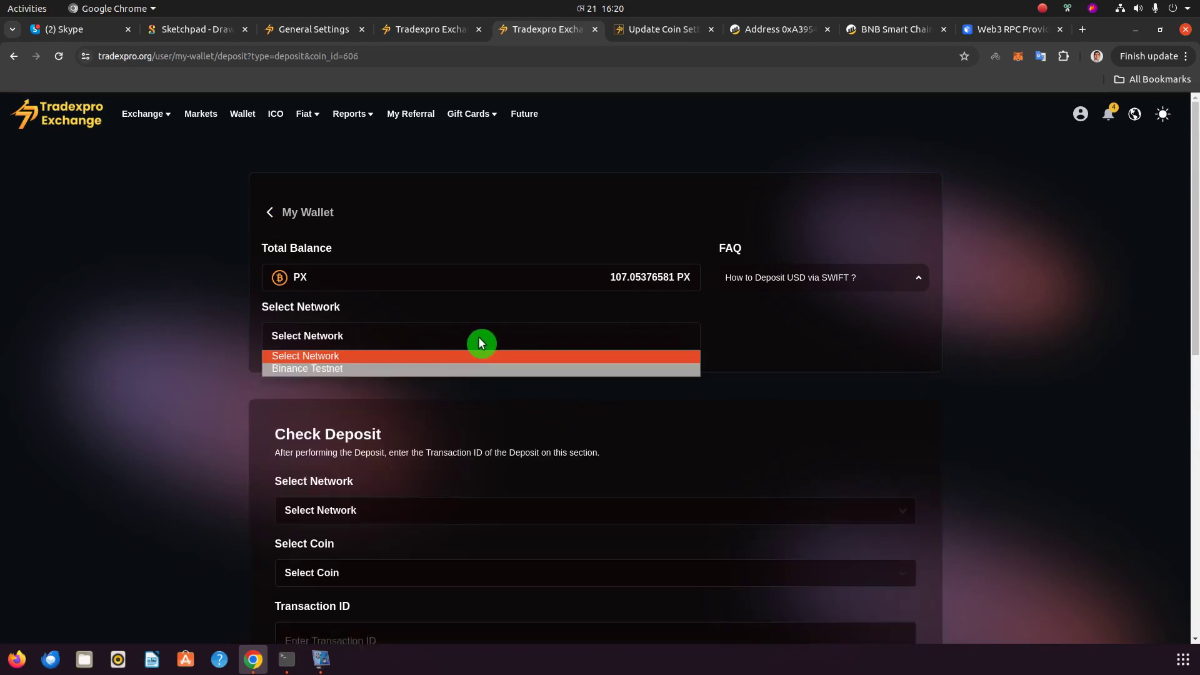
click(468, 368)
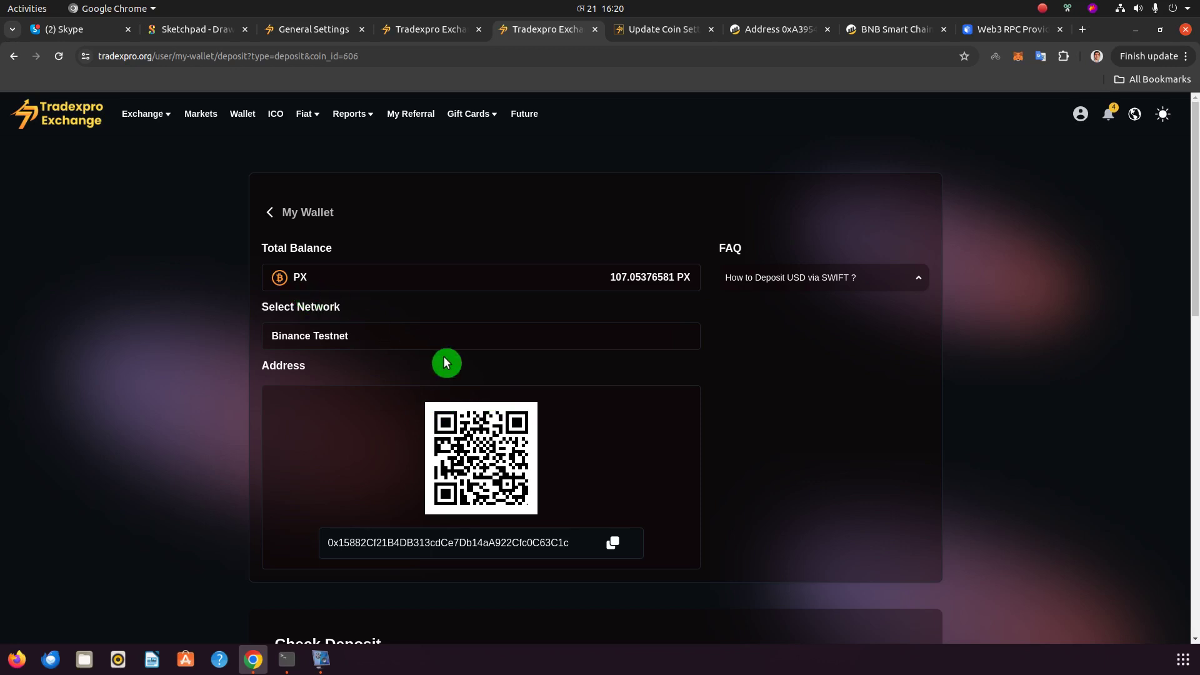
Return to the filled-in Check Deposit form and insert ffff into the middle of the transaction ID
click(433, 29)
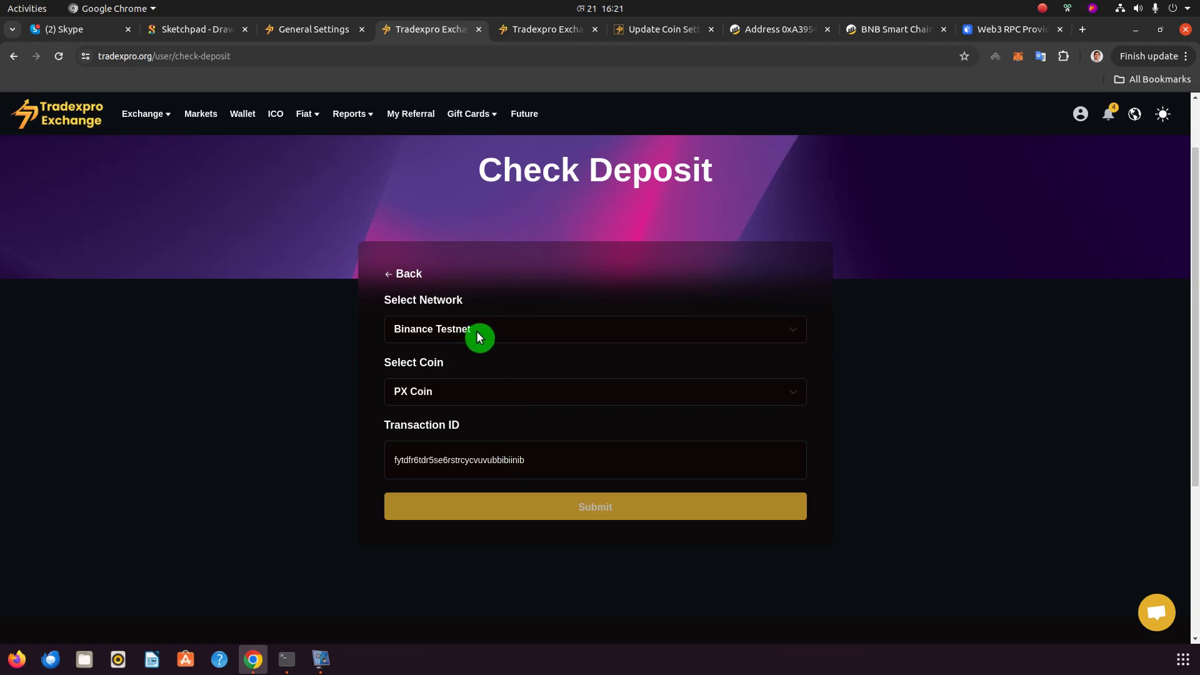
double_click(484, 461)
click(484, 460)
text(ffff)
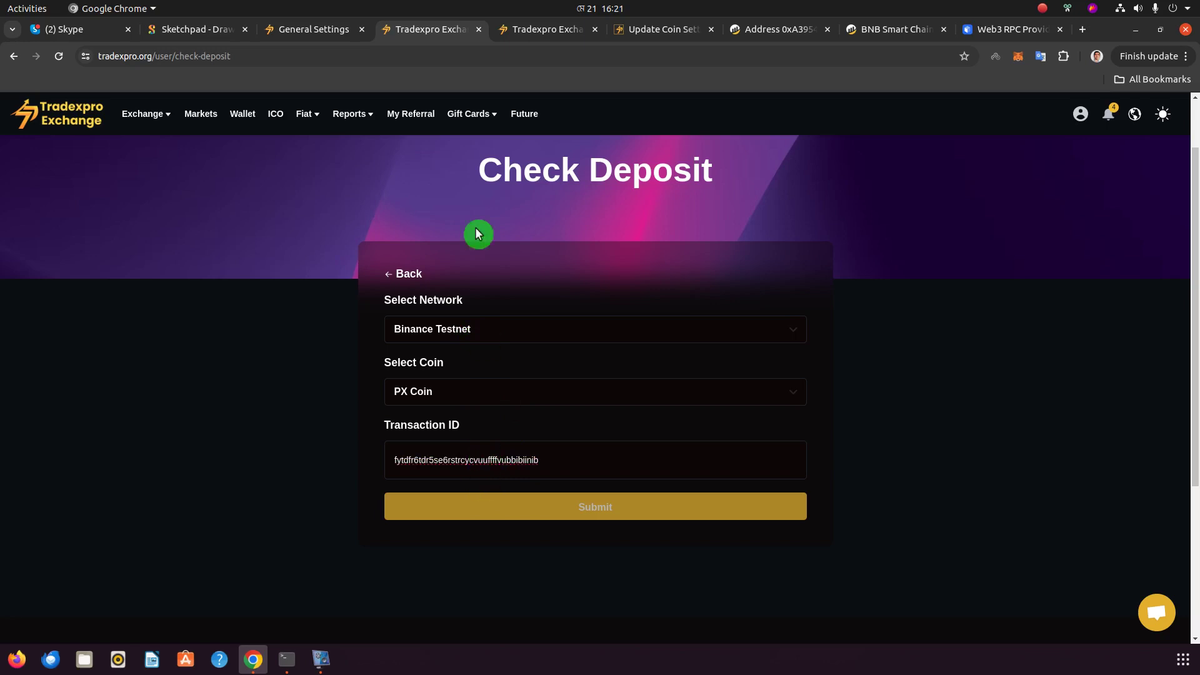
Compare the PX deposit address page with the filled-in Check Deposit form in the other browser tab
click(547, 30)
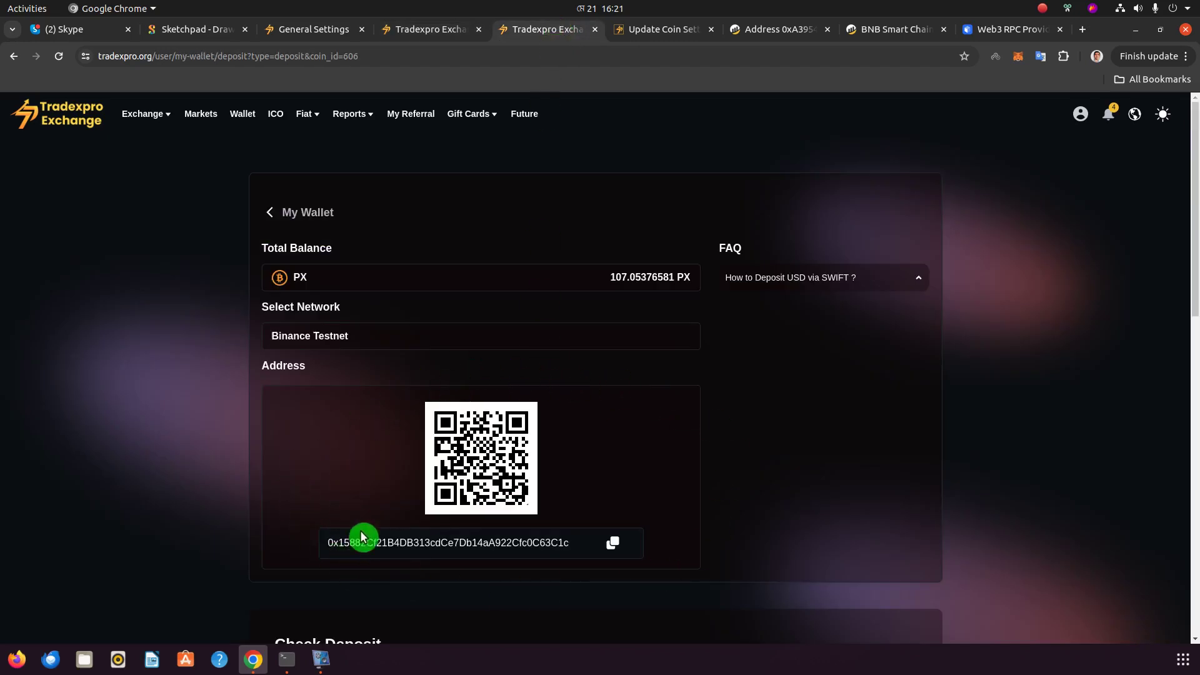
click(435, 30)
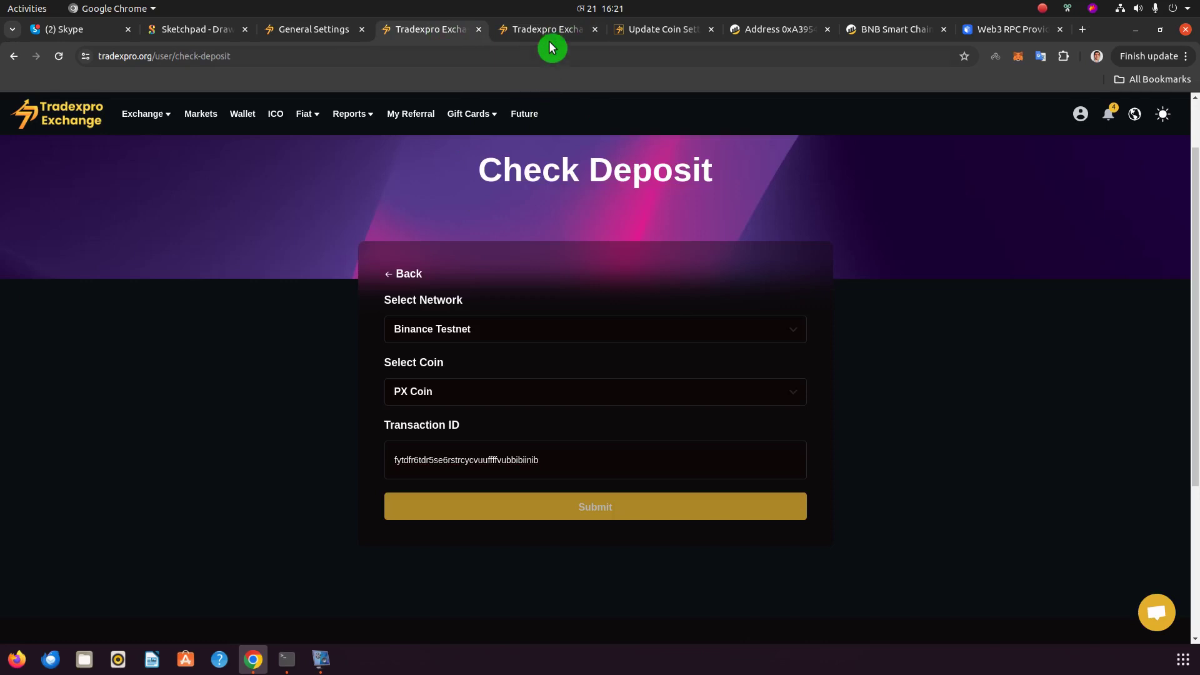
click(550, 30)
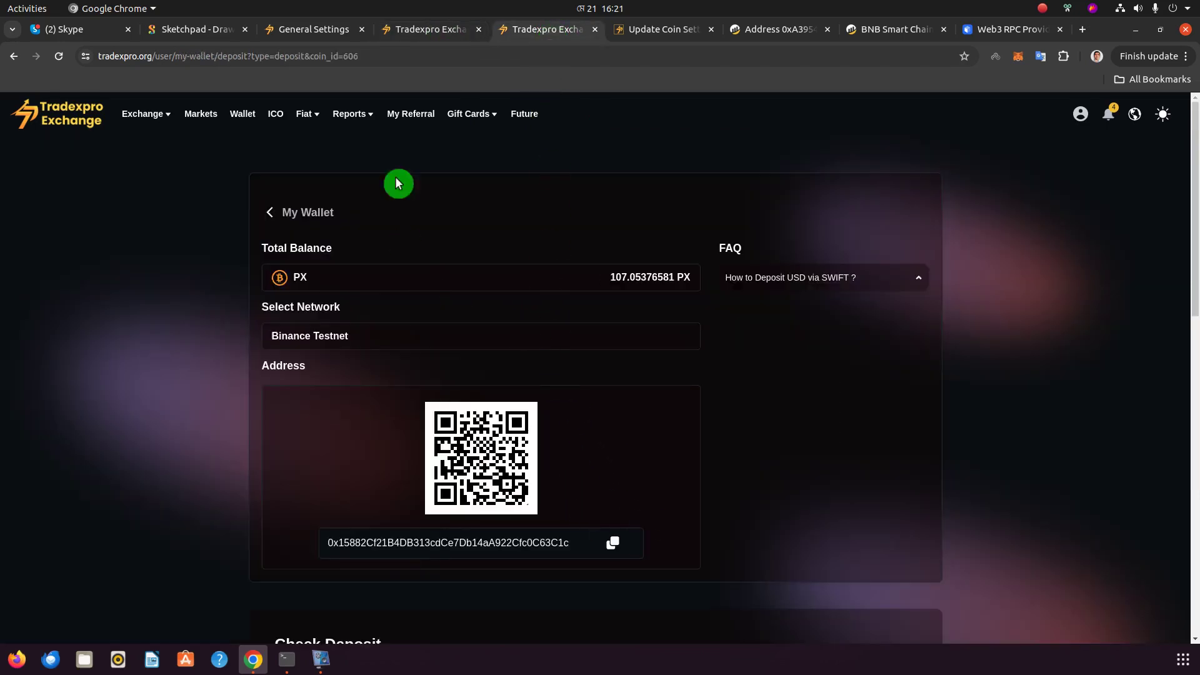
Check the network, coin and transaction ID in the Check Deposit form against the PX wallet's Binance Testnet deposit address
click(426, 31)
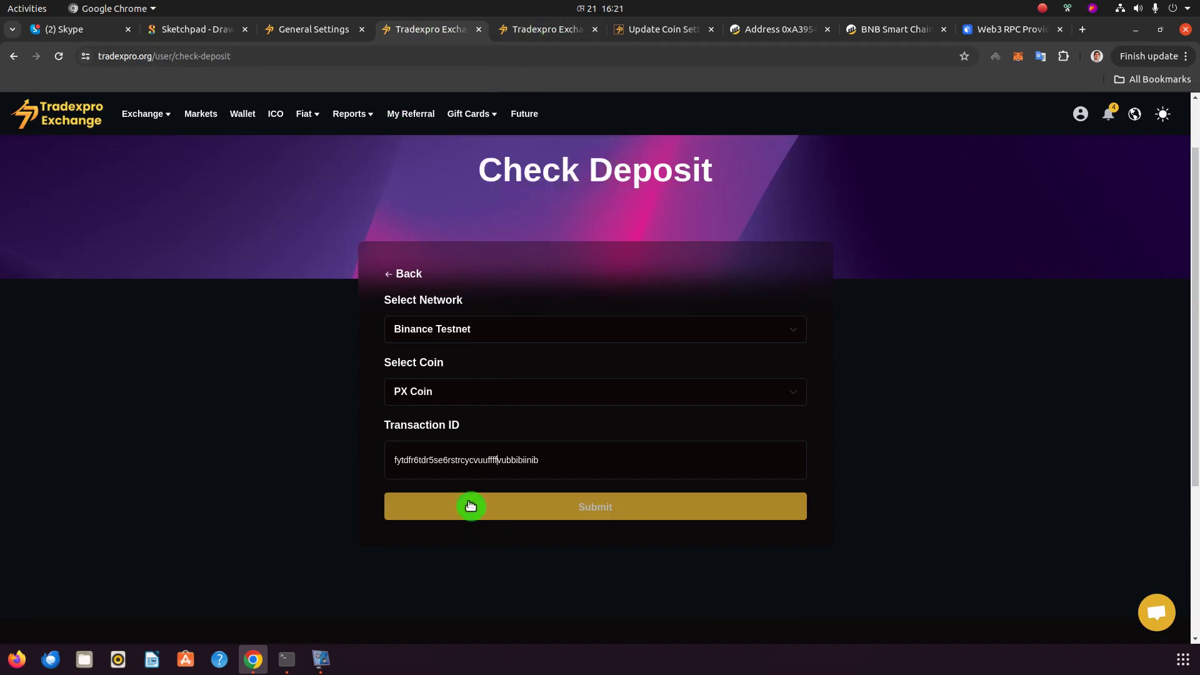
click(549, 31)
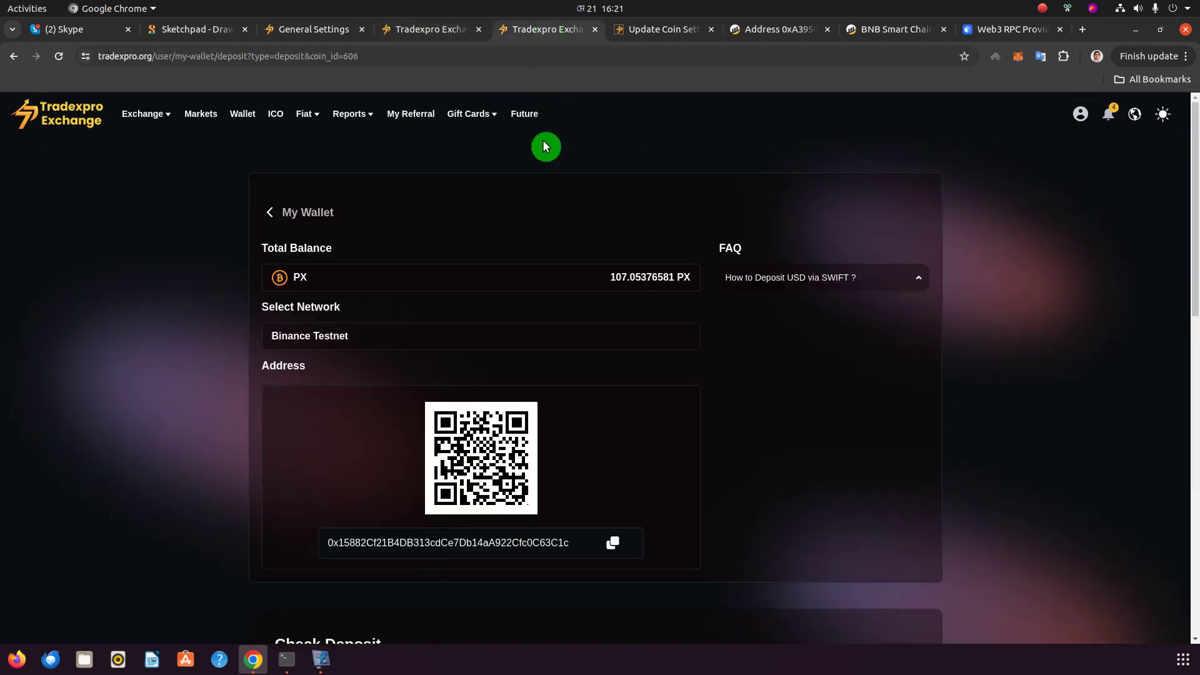
click(451, 29)
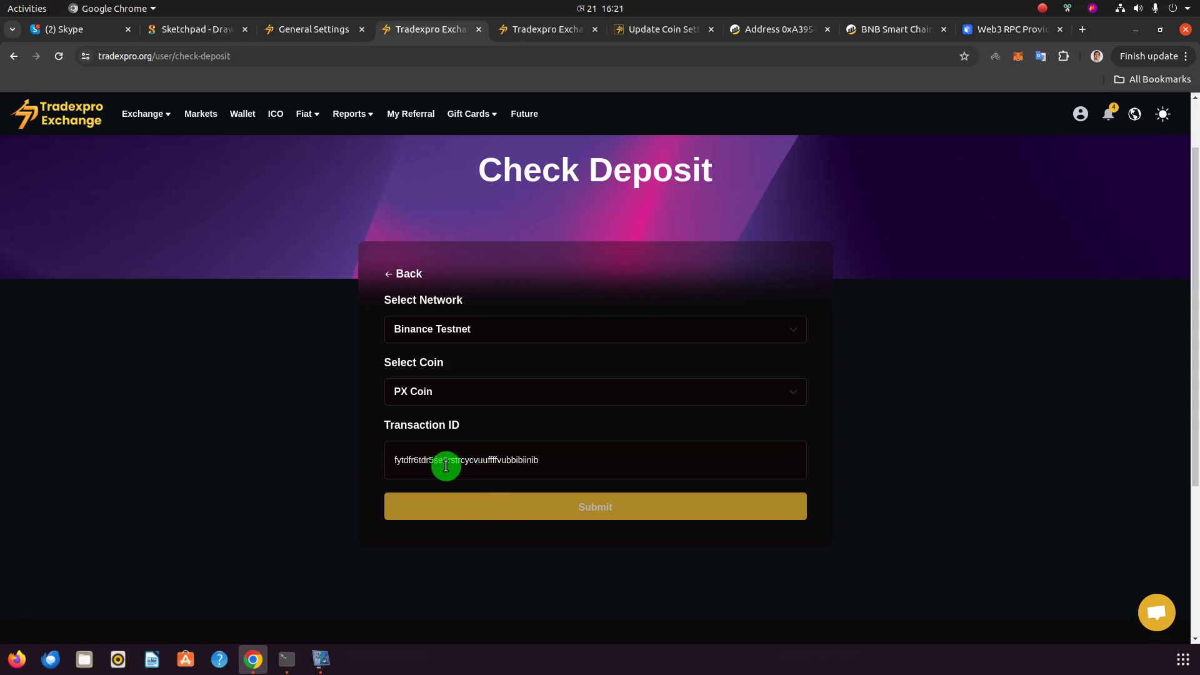
click(548, 33)
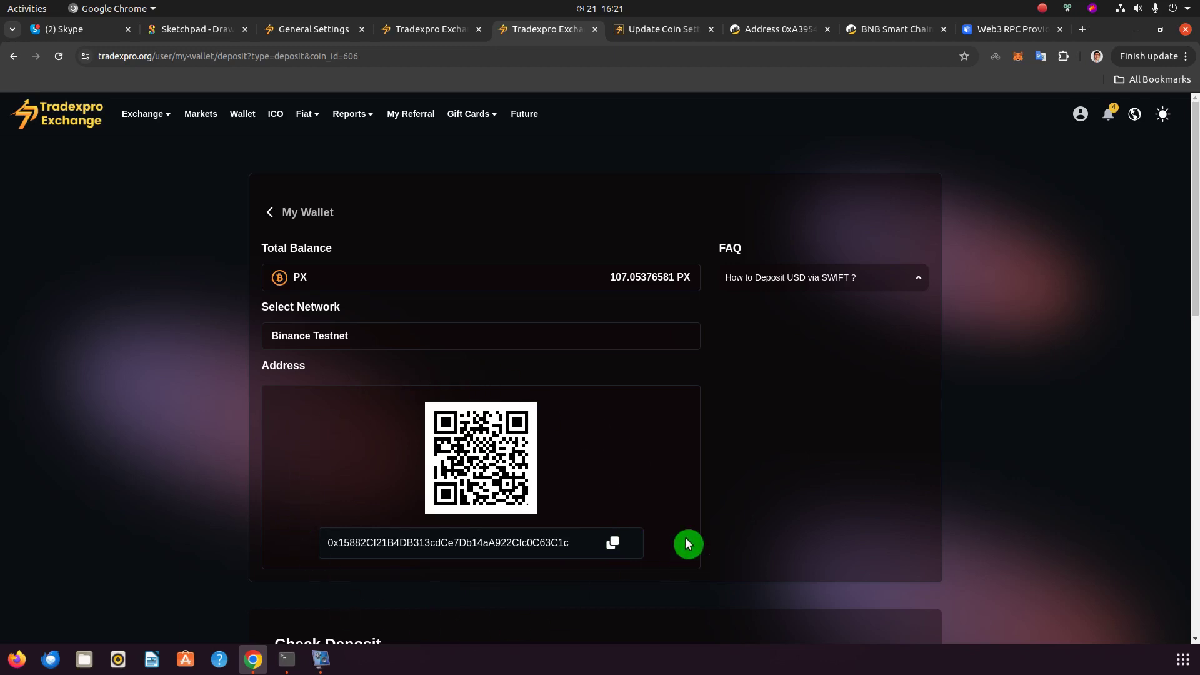
click(428, 40)
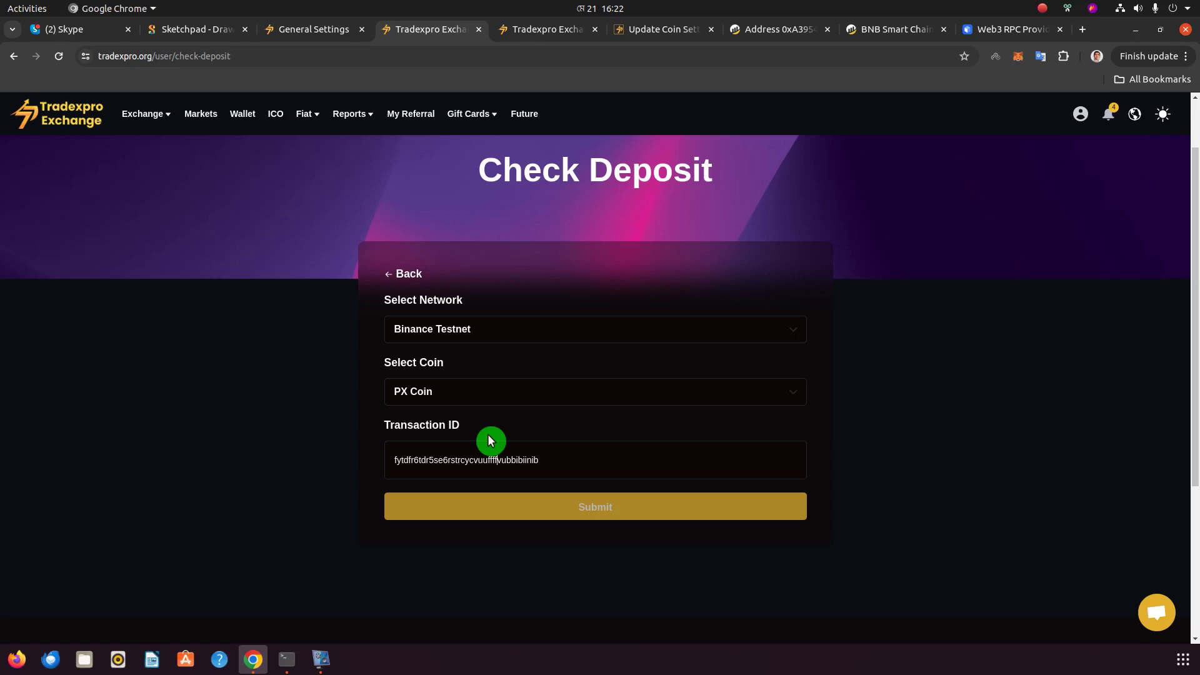
Highlight the Check Deposit heading, view GetBlock's pricing plans, and return to the form to clear the highlight
triple_click(537, 165)
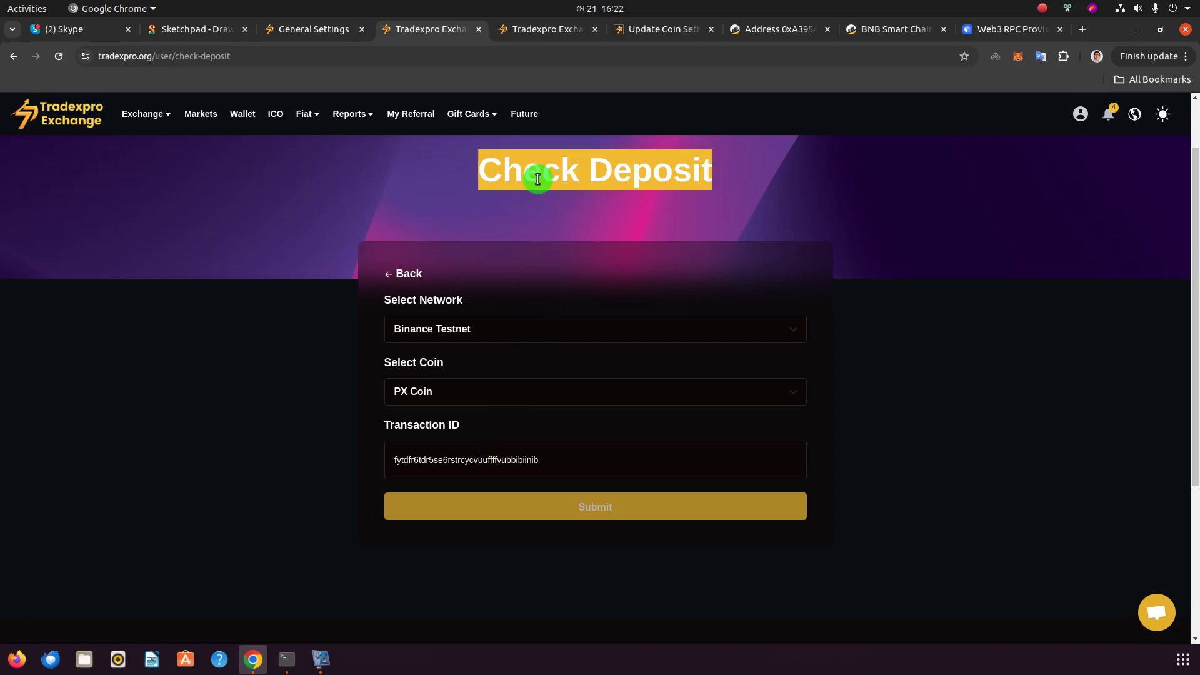
triple_click(538, 180)
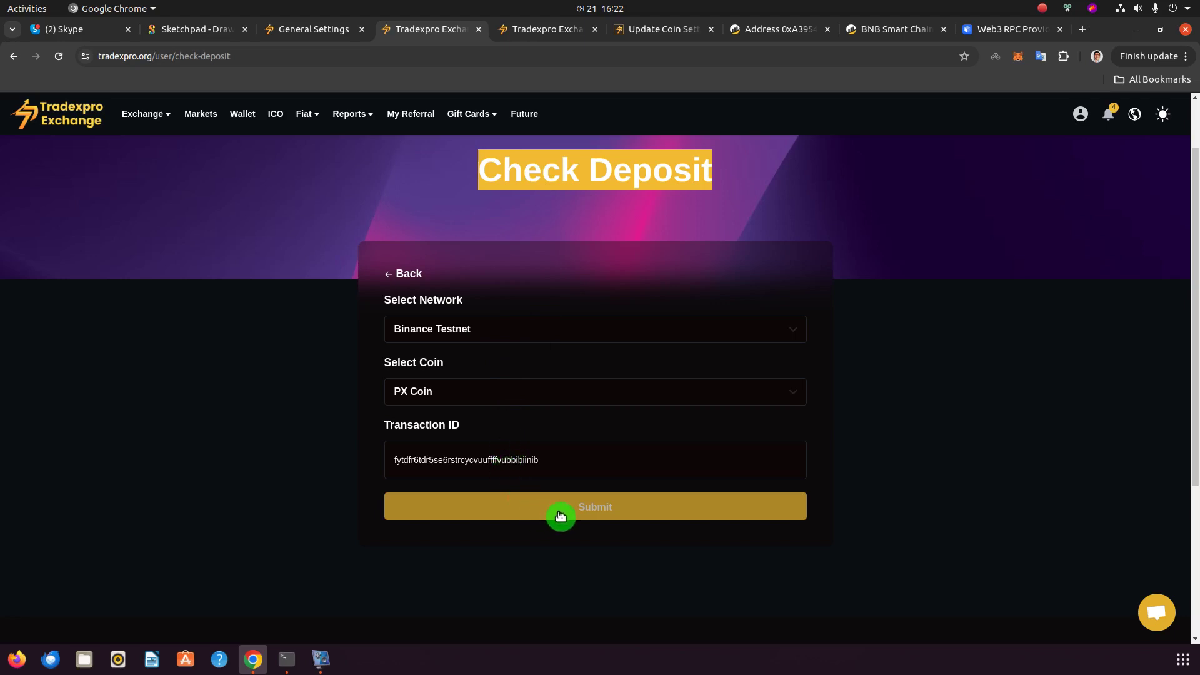
double_click(552, 172)
triple_click(552, 172)
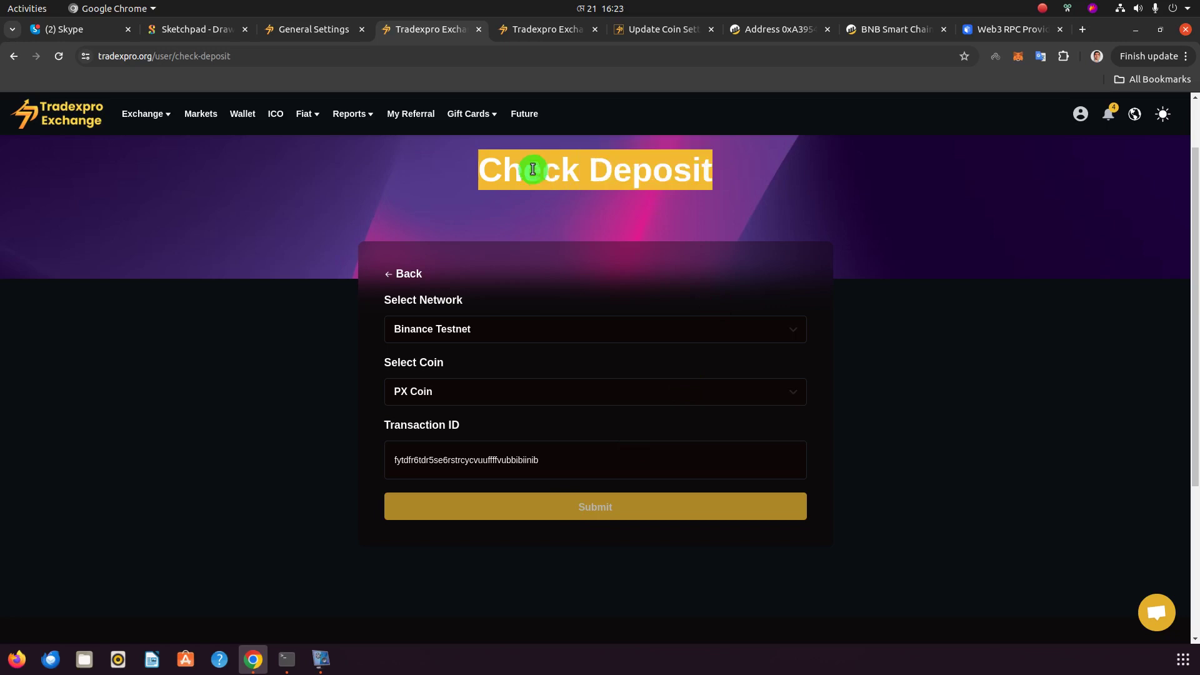
mouse_move(354, 114)
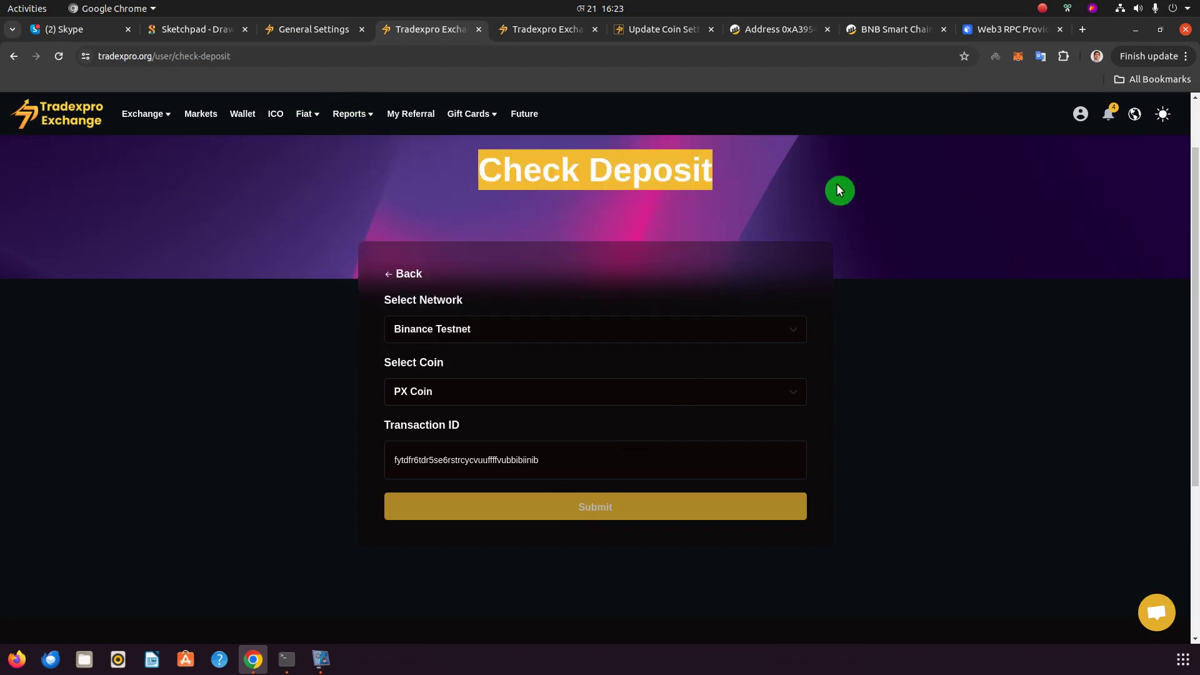
click(1002, 33)
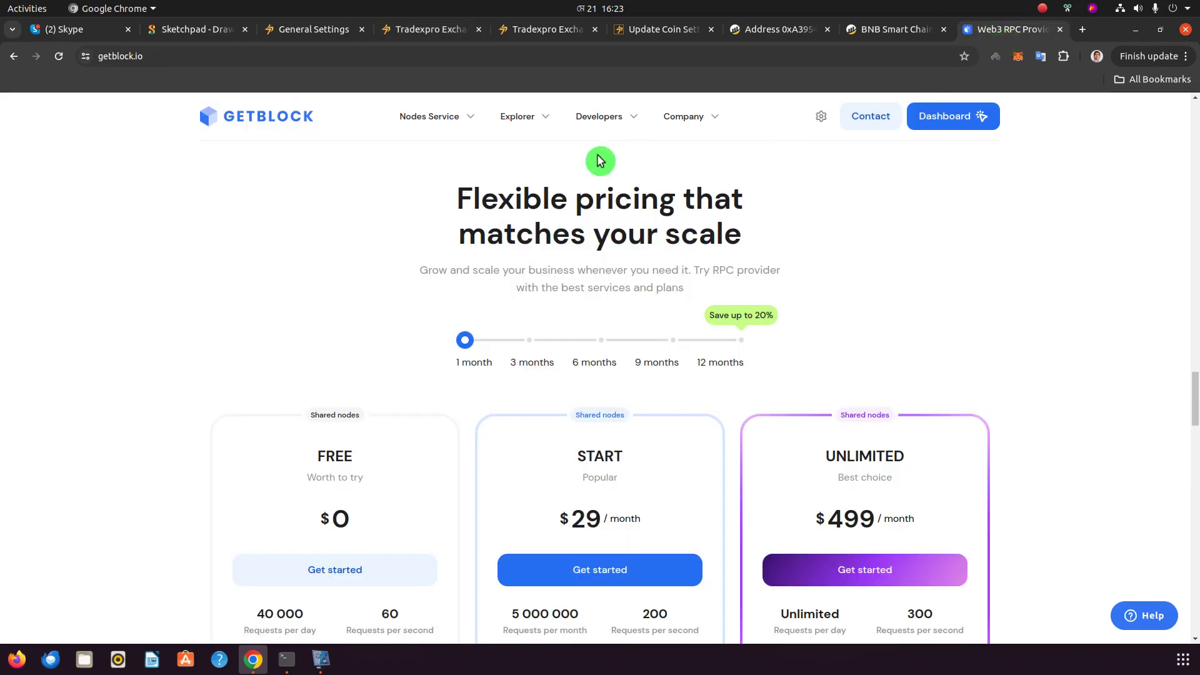
click(413, 28)
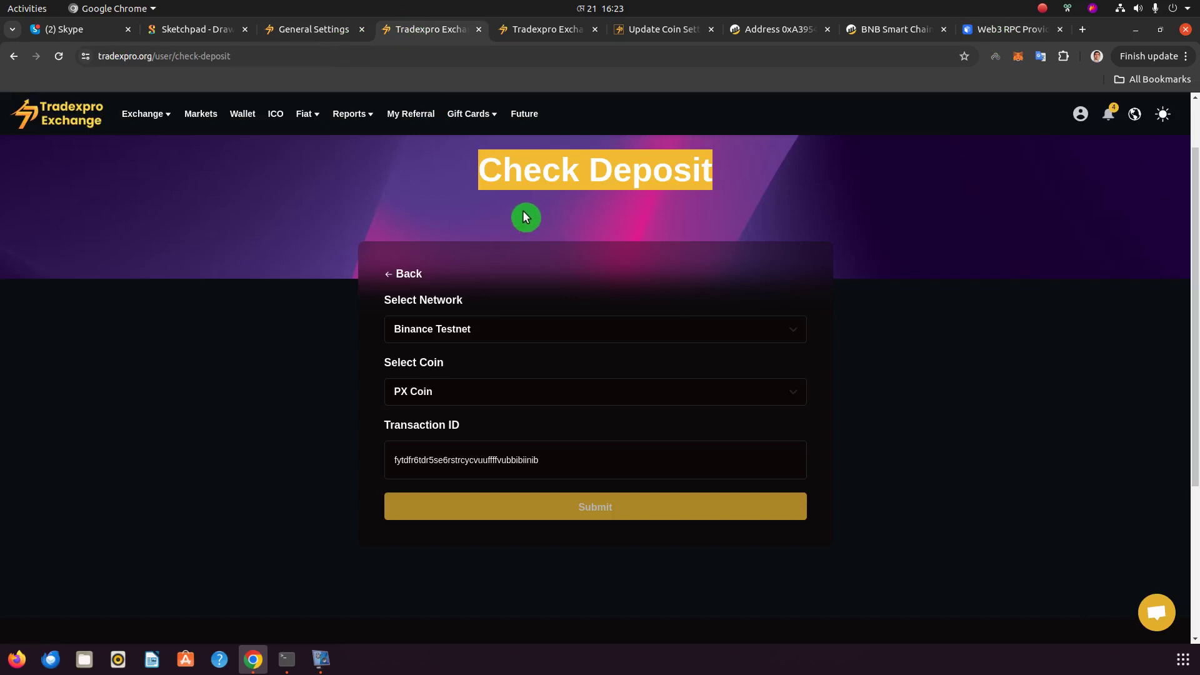
click(525, 169)
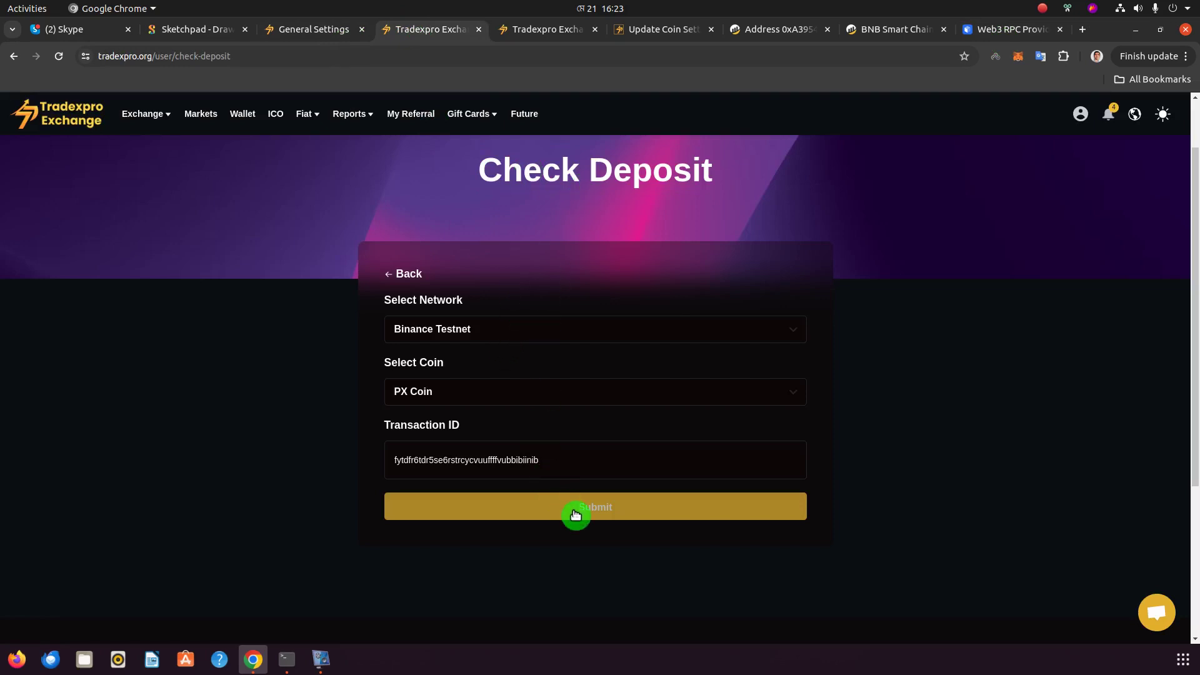
Go back from the PX deposit page to the Spot Wallet and search the assets for p
click(516, 30)
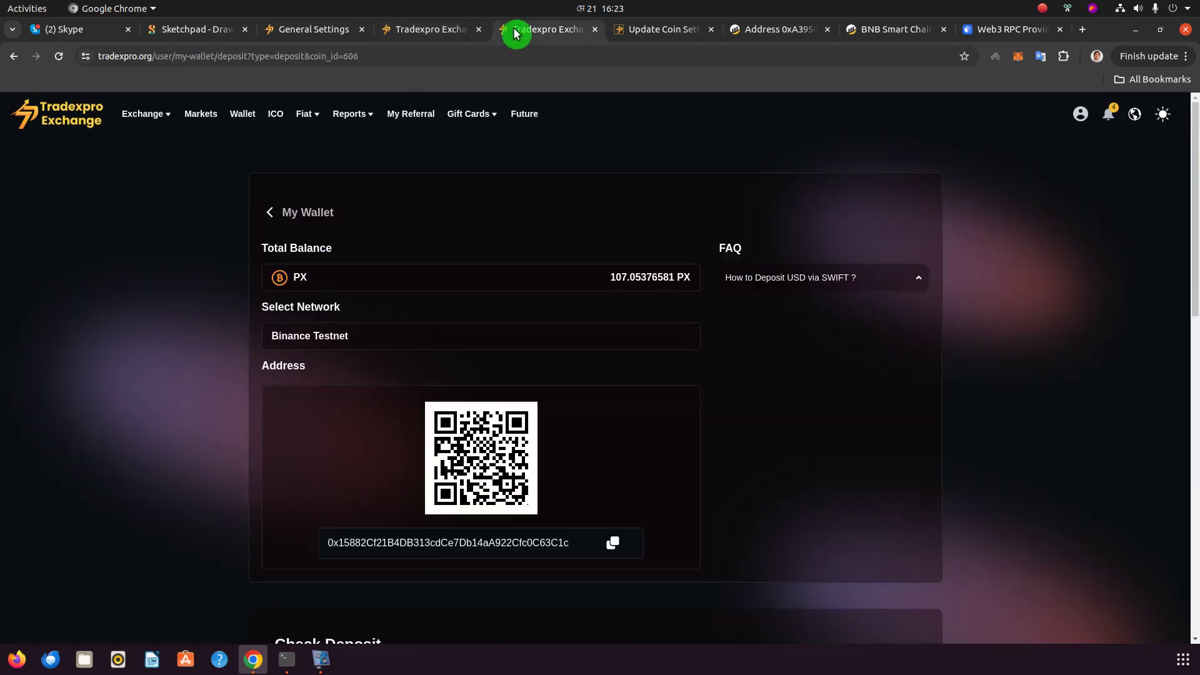
click(294, 211)
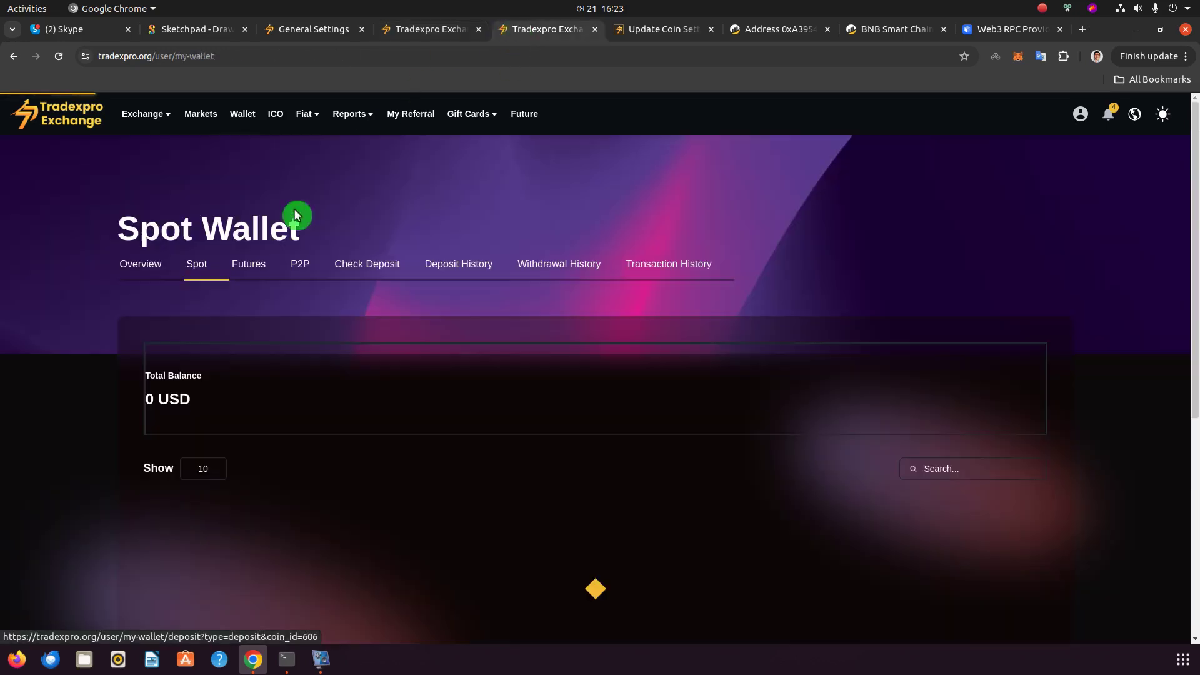
click(960, 469)
text(p)
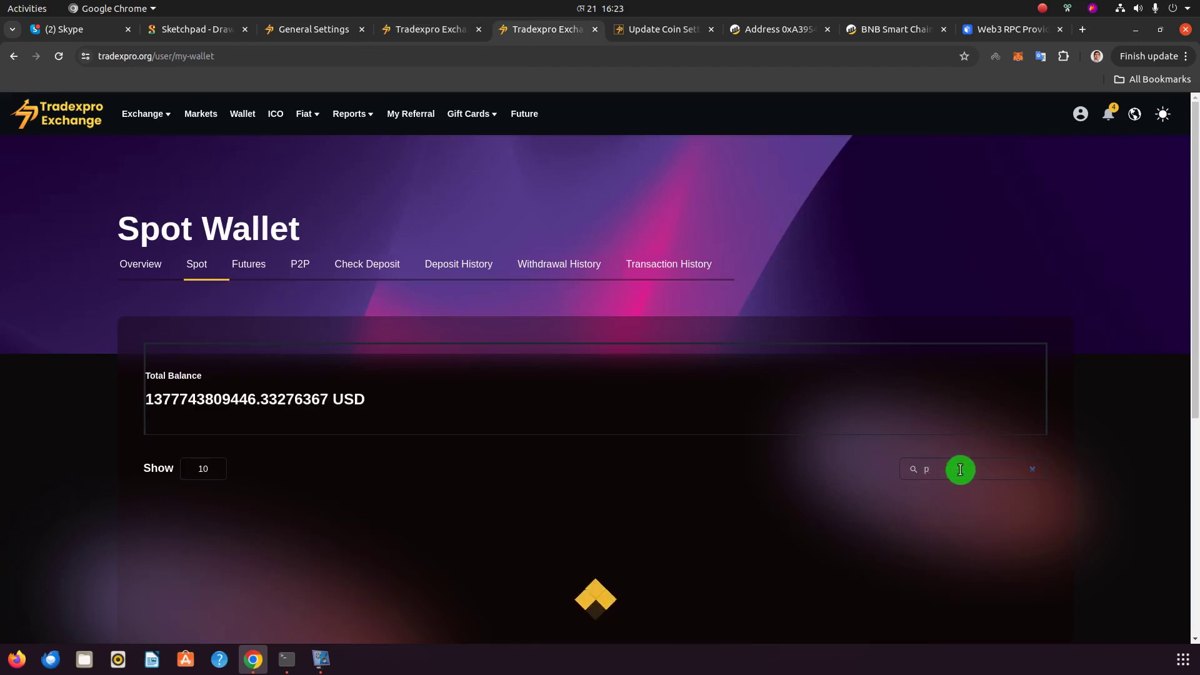
scroll(766, 507, down, 5)
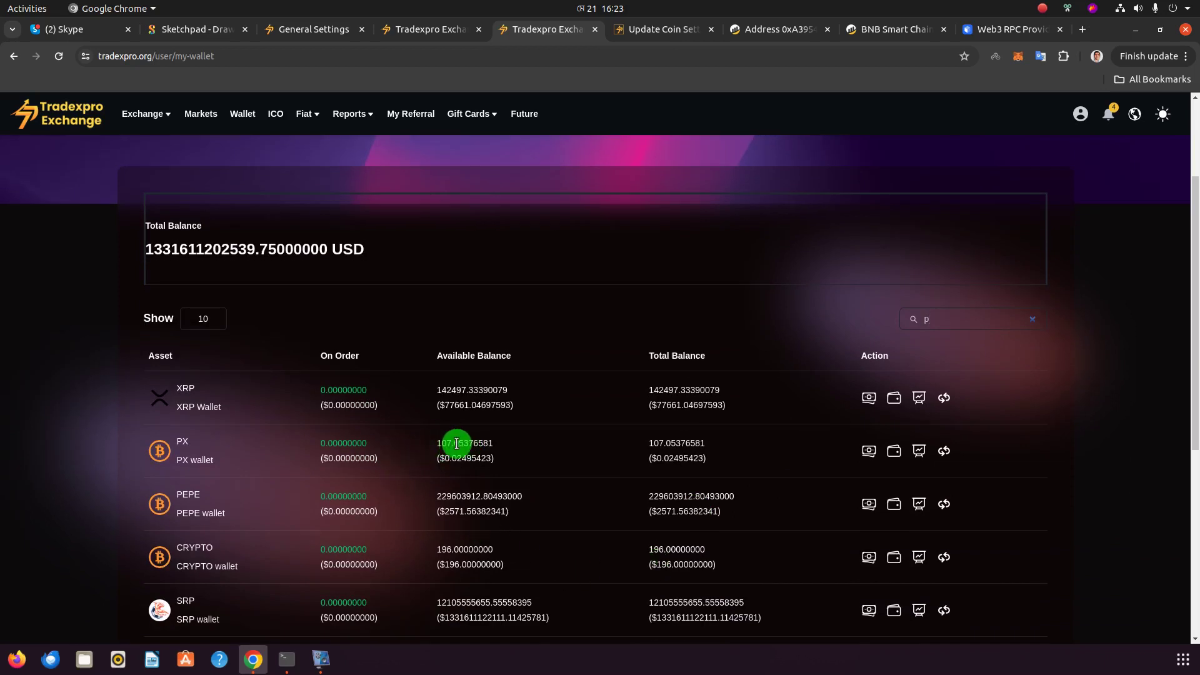
Switch to the tradexpro.org admin panel and open the Pending Token Report under Admin Token
click(424, 30)
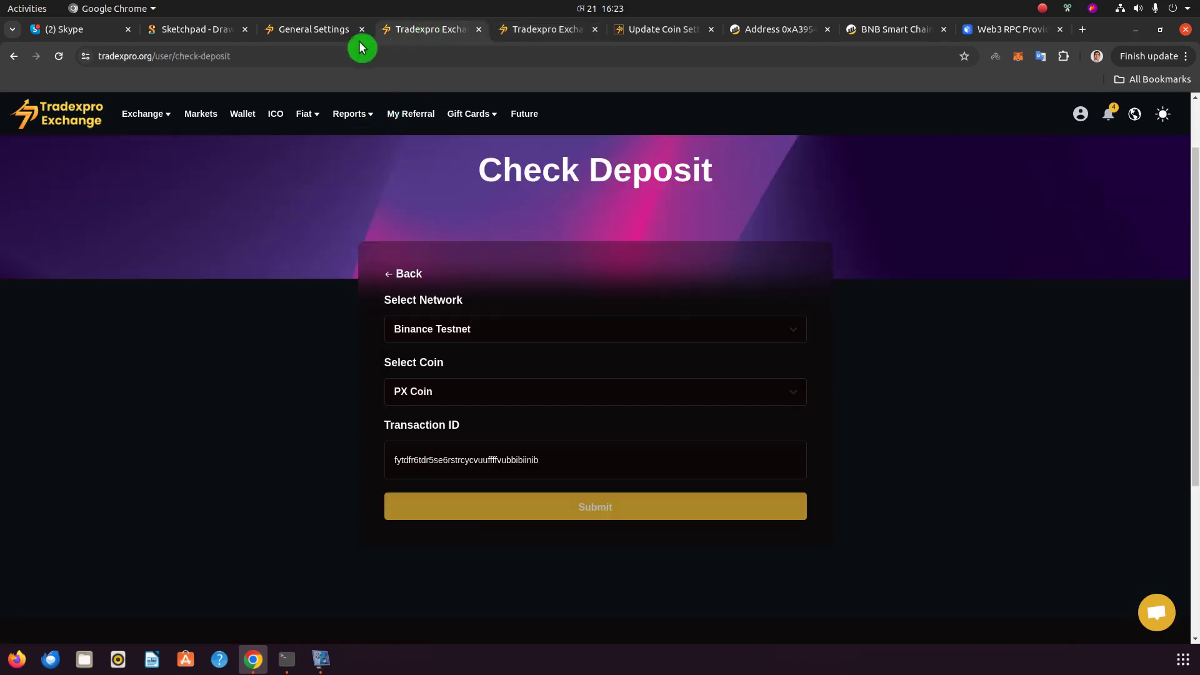
click(327, 29)
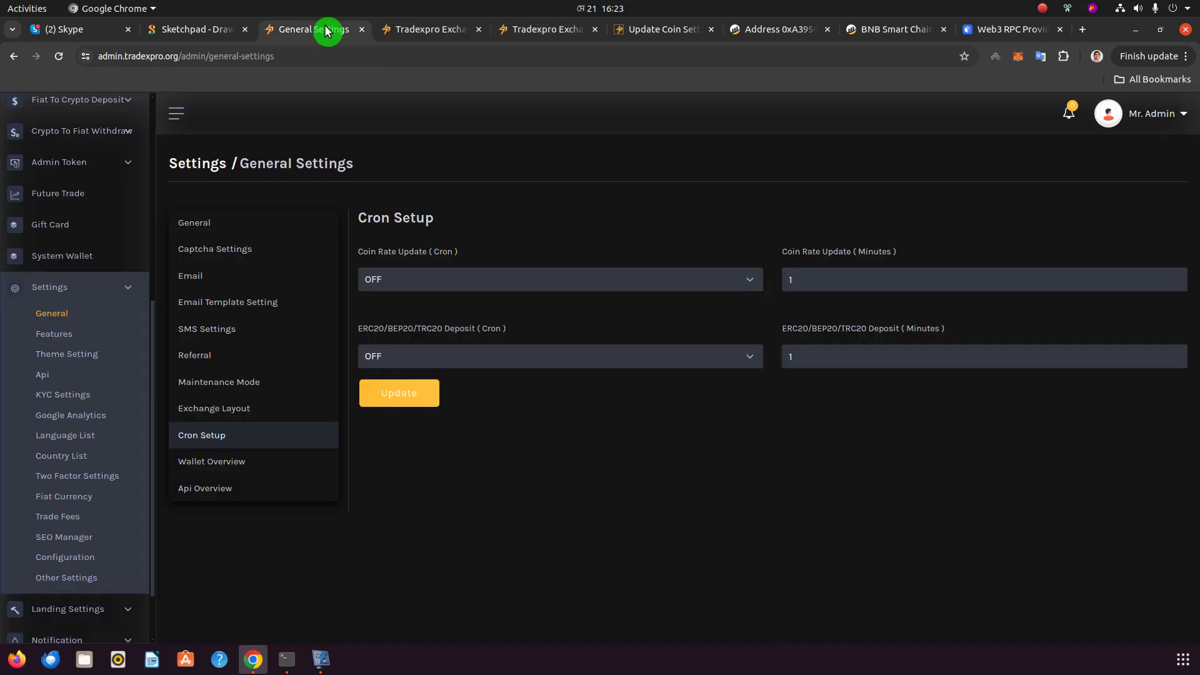
scroll(59, 255, up, 3)
click(66, 245)
click(81, 330)
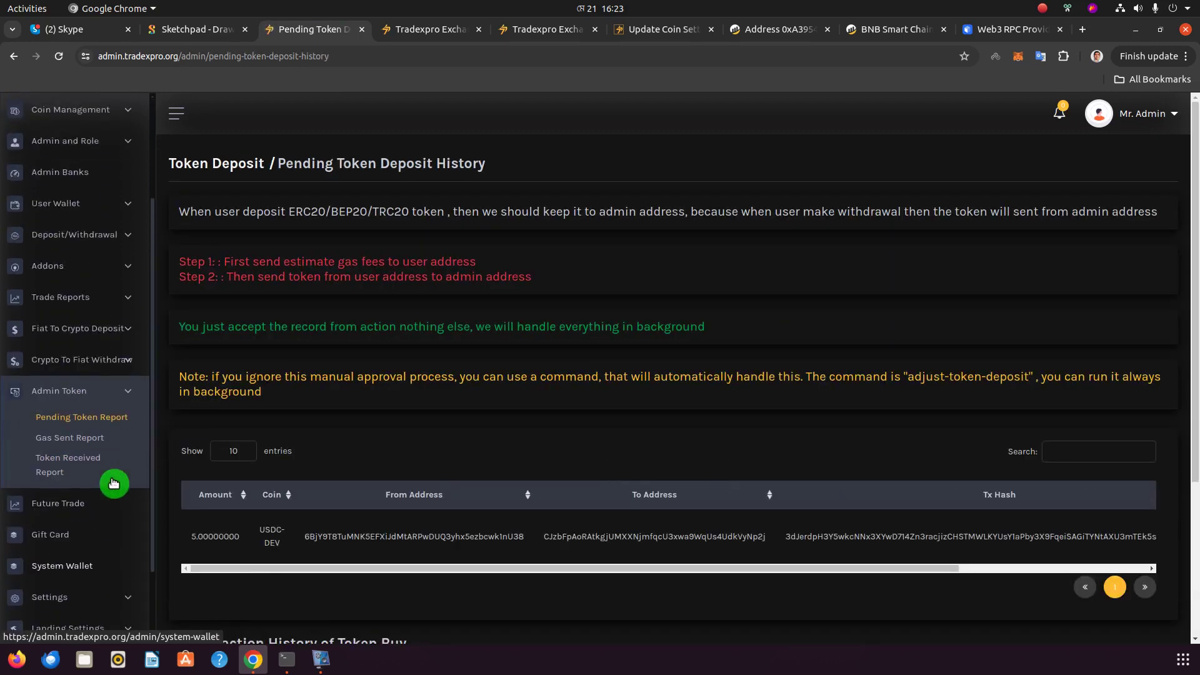
Examine the pending token deposit record across all its columns, from amount and addresses to status and actions
scroll(114, 483, up, 2)
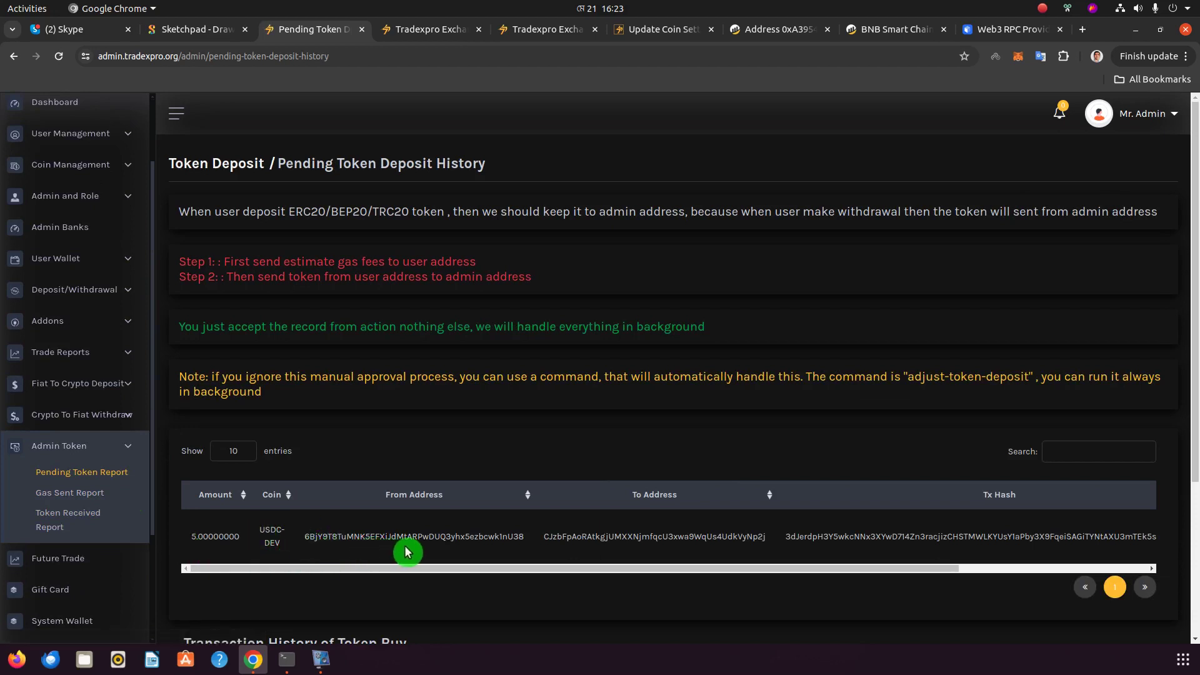
drag(375, 569, 276, 571)
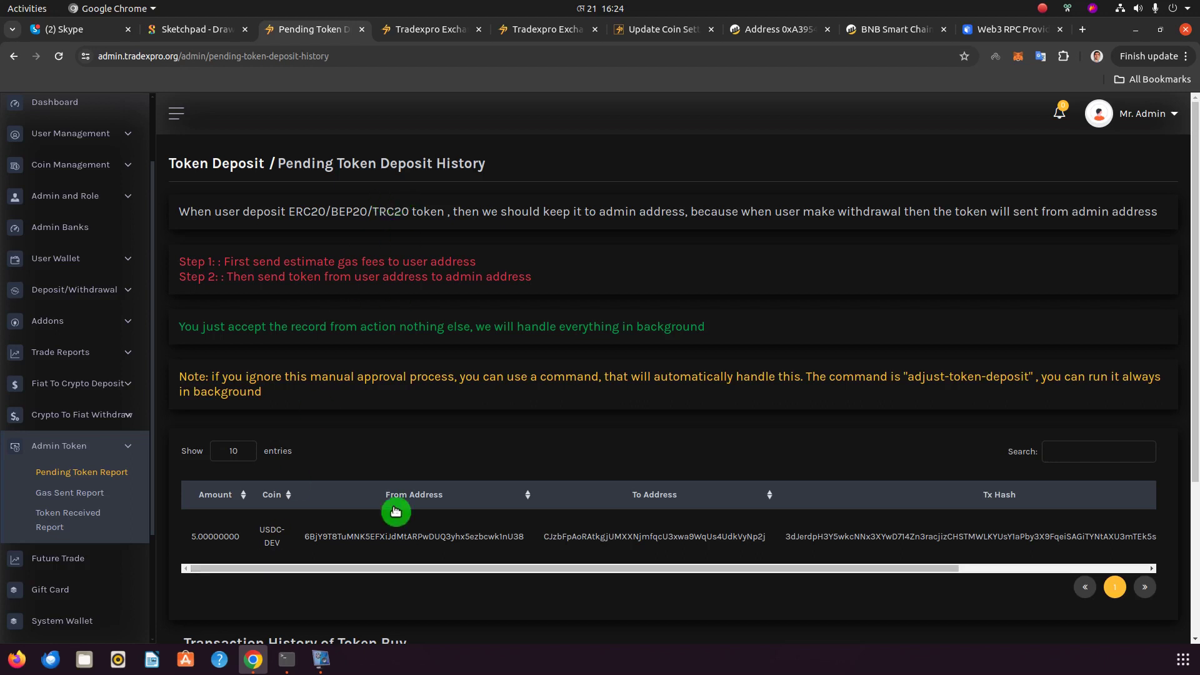
drag(323, 572, 899, 573)
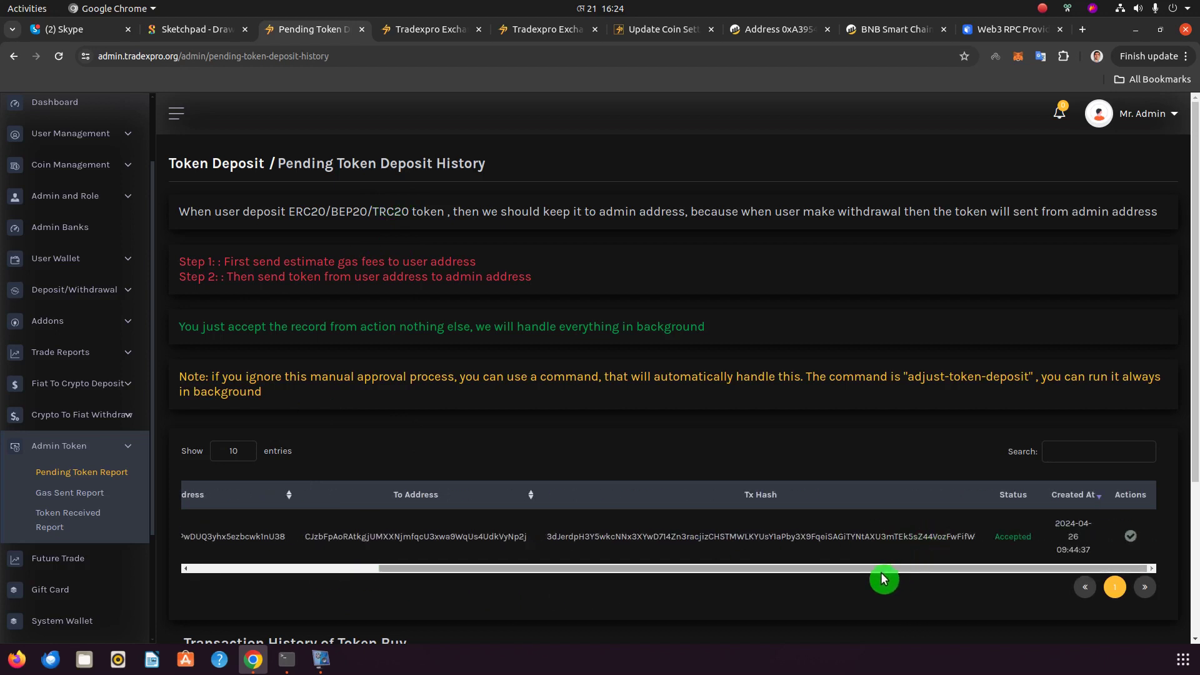
drag(787, 576, 529, 582)
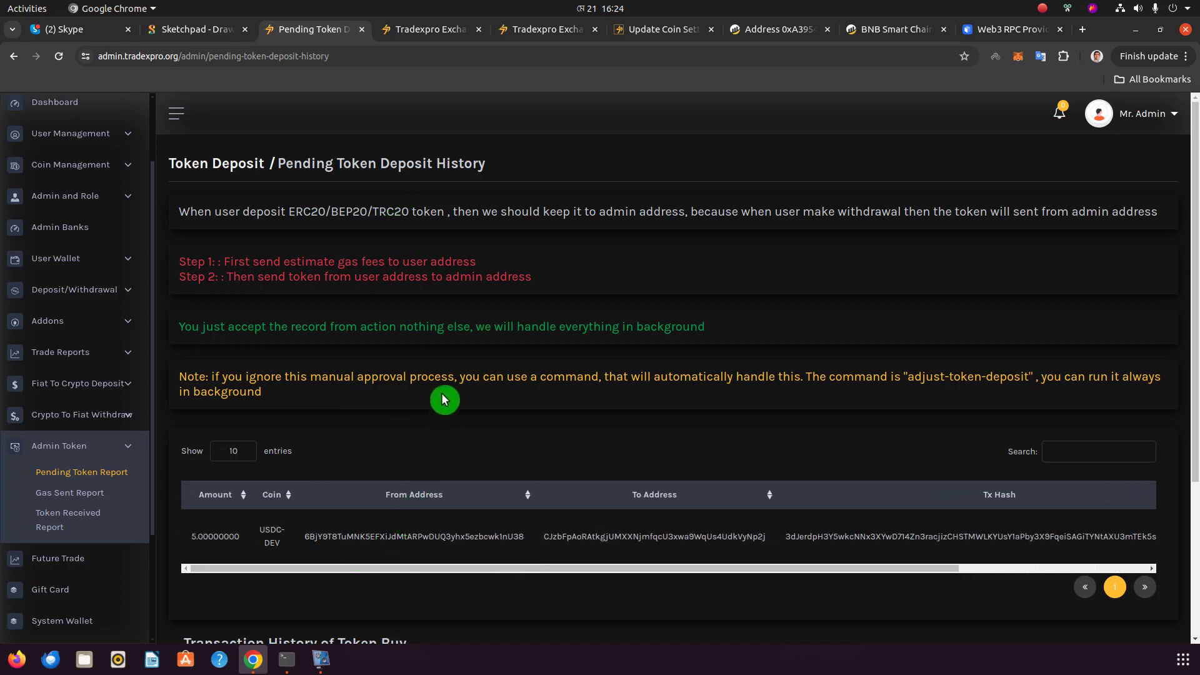
Revisit the Check Deposit form and PX wallet balance, and review the status and accept action in the Pending Token Report
click(434, 32)
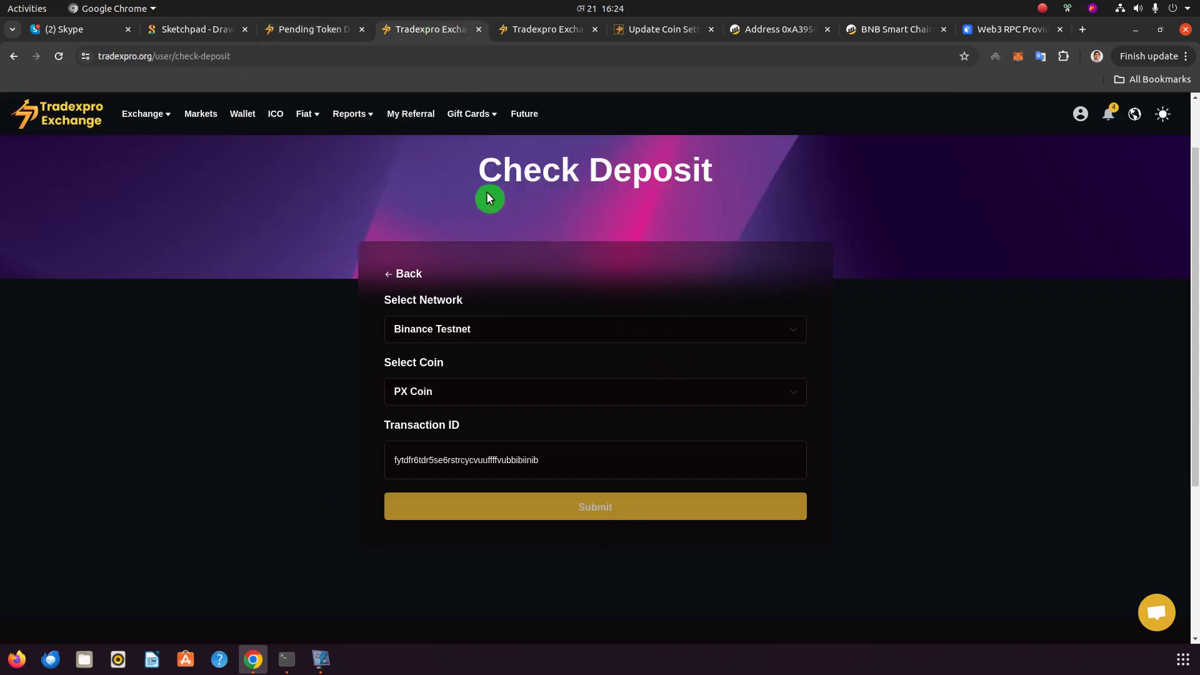
click(509, 29)
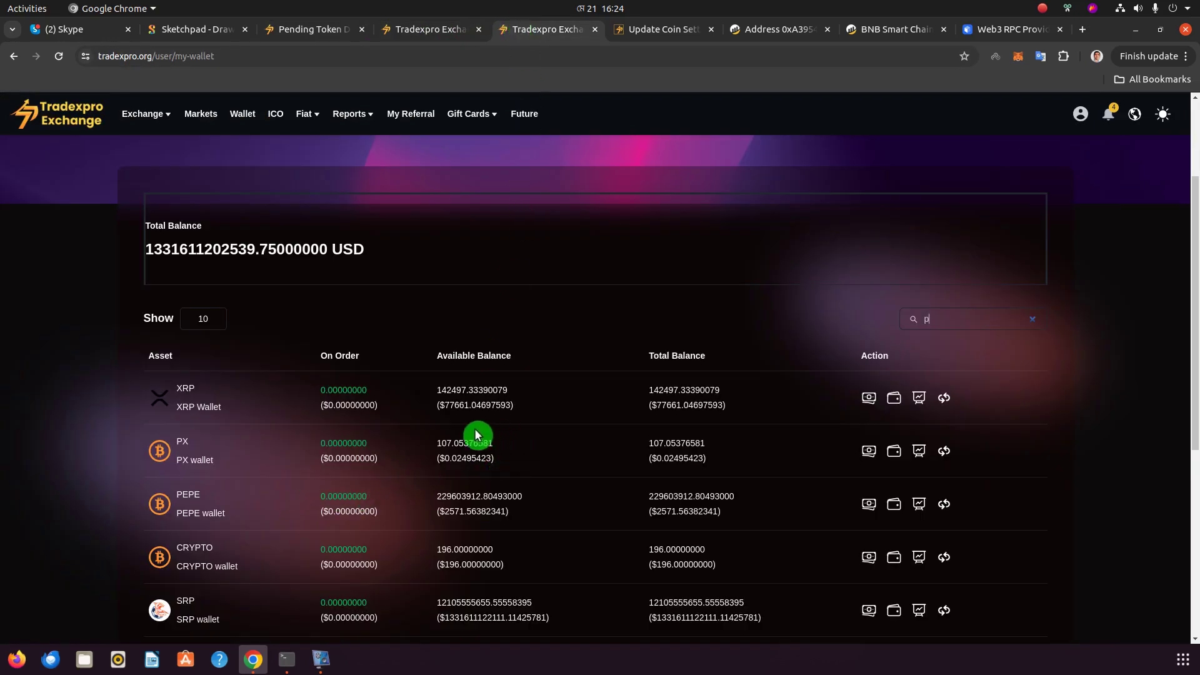
click(308, 29)
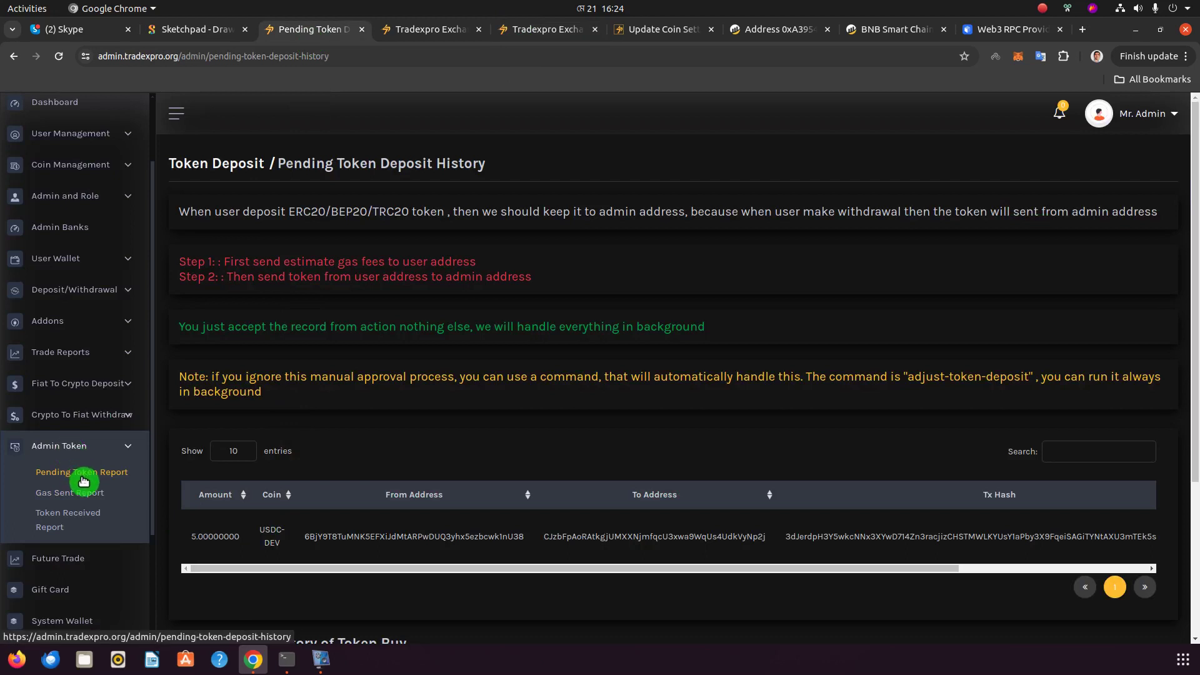
drag(413, 593, 673, 575)
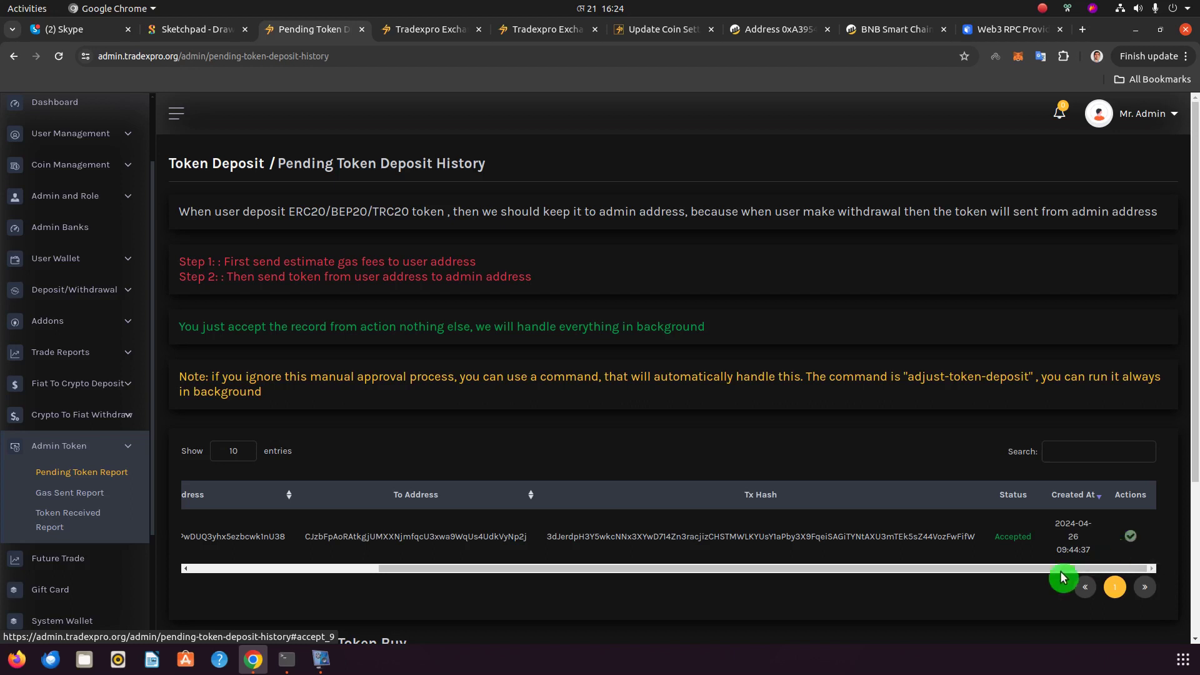
drag(994, 571, 694, 579)
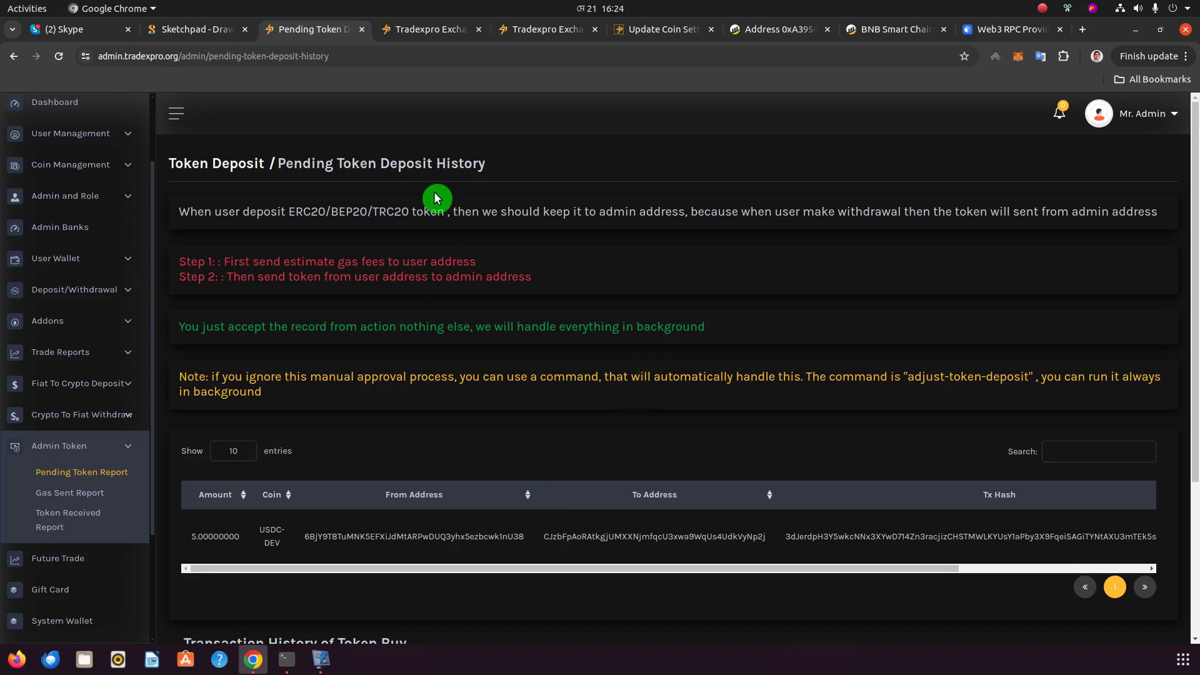
Glance at the Check Deposit form and GetBlock plans, and open General Settings in the localhost admin panel
click(427, 33)
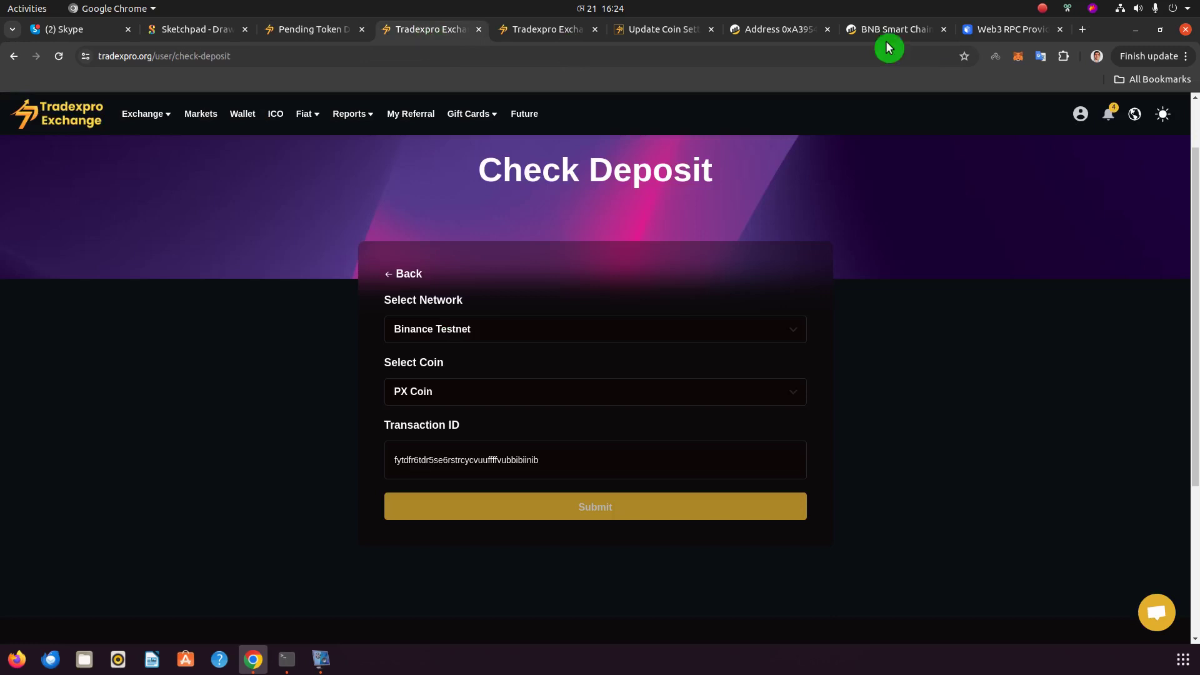
click(994, 32)
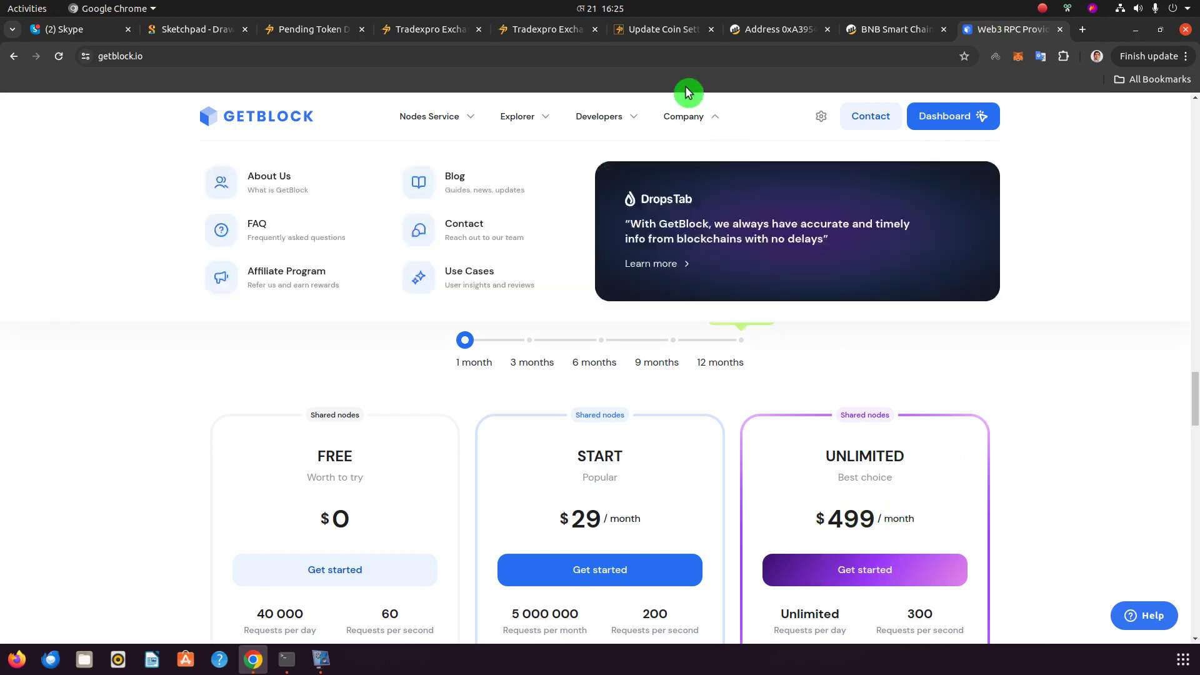
click(667, 29)
scroll(78, 535, down, 3)
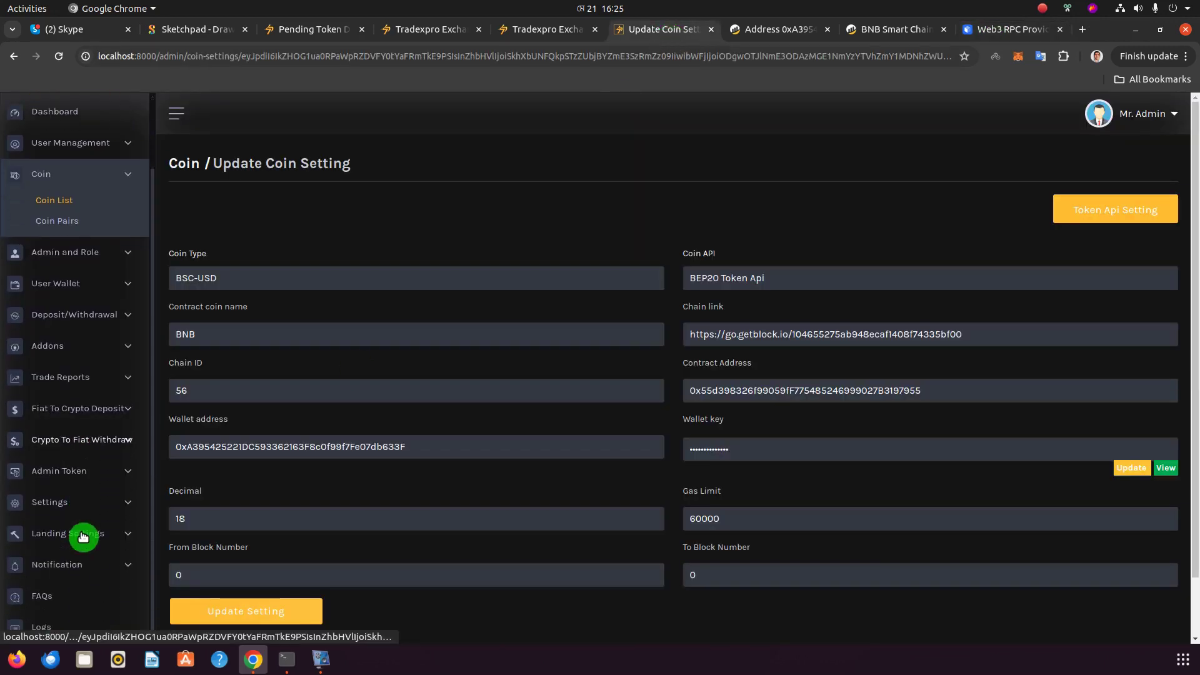
click(58, 511)
click(53, 485)
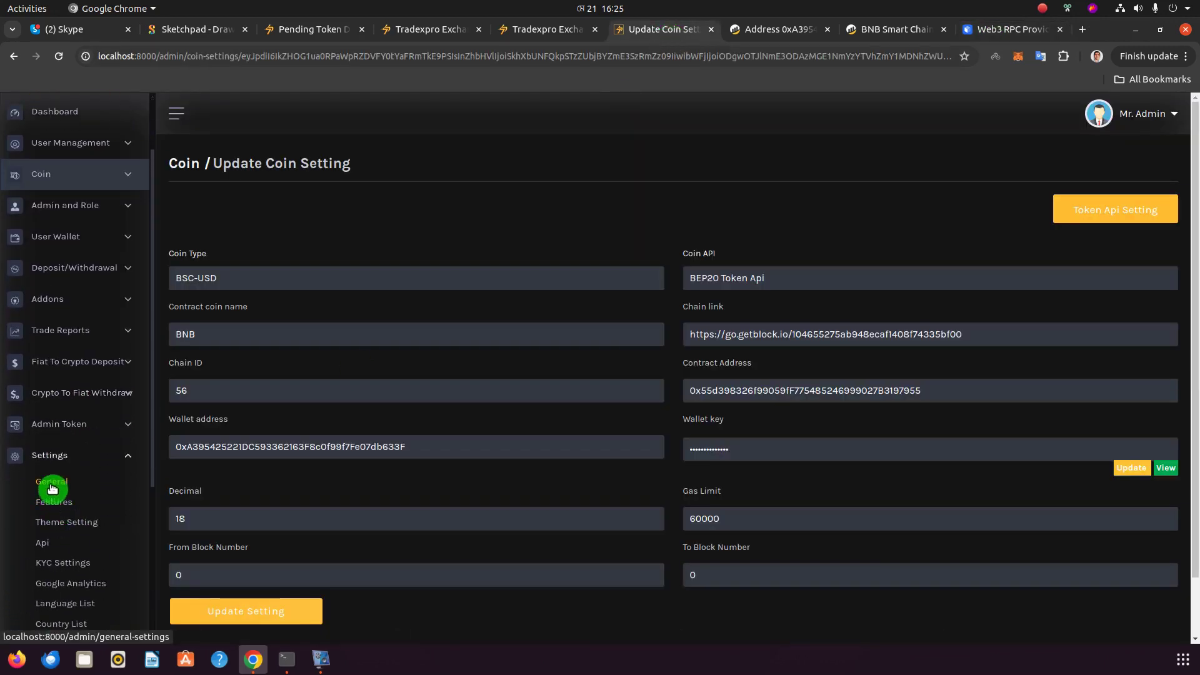
Review the GetBlock plans, Spot Wallet list and Check Deposit form again, and return to the localhost General Settings page
click(988, 29)
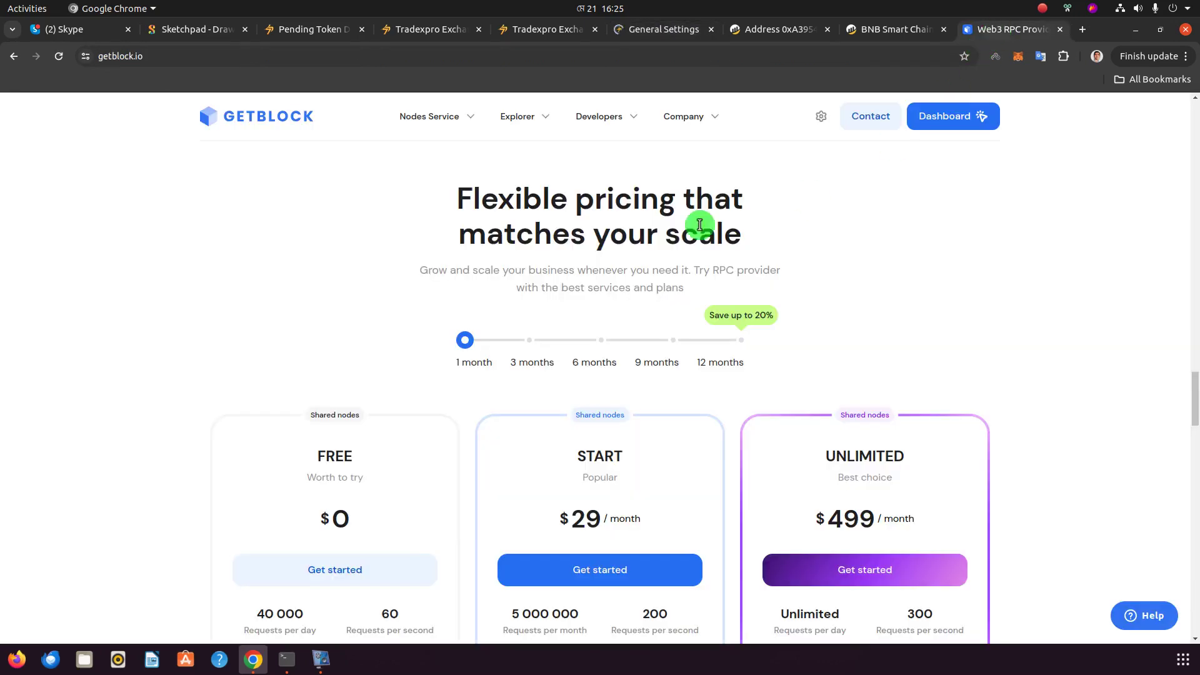
click(527, 33)
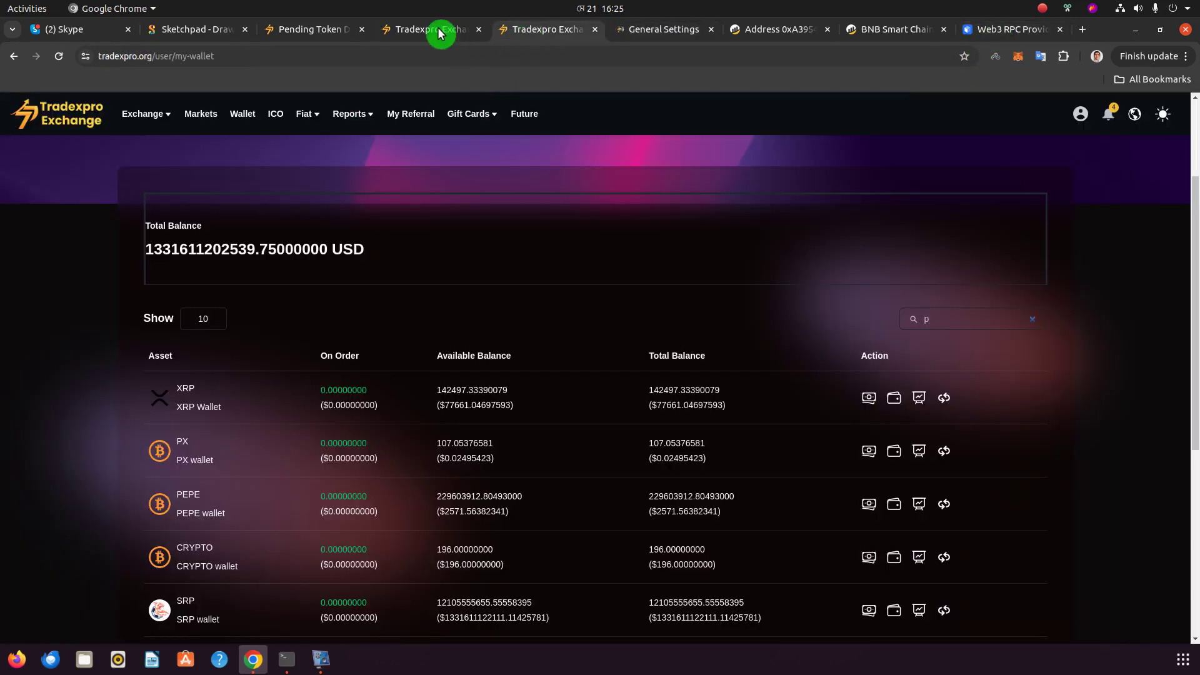
click(441, 33)
click(650, 32)
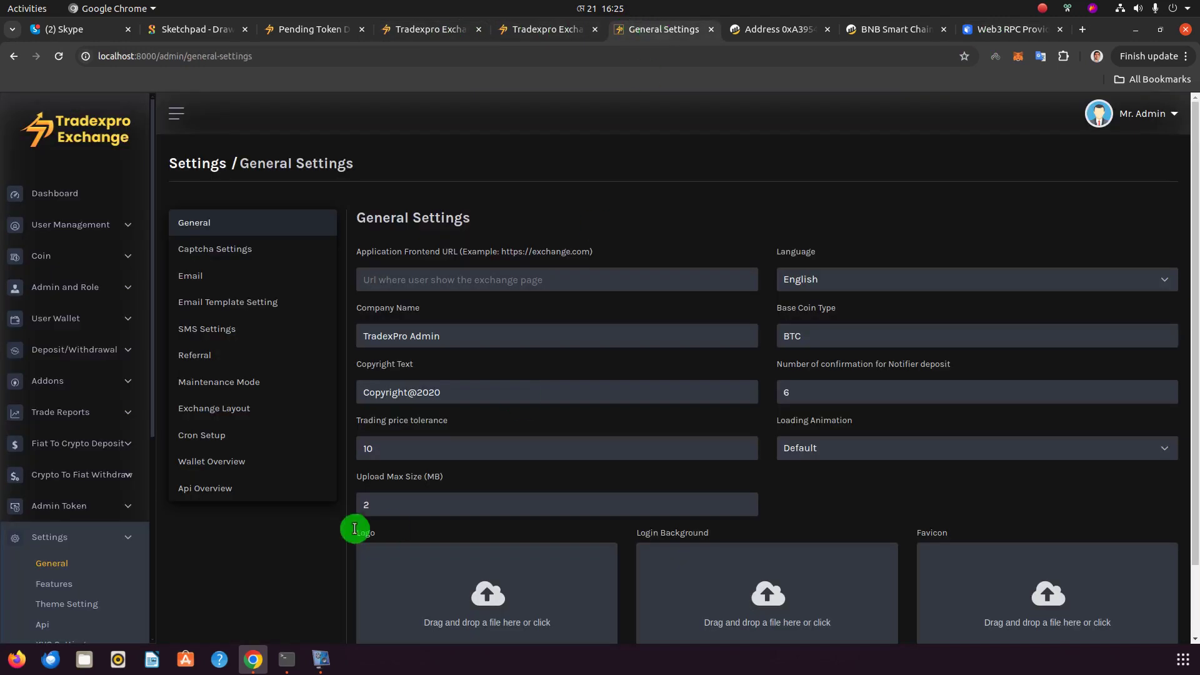
In Cron Setup, set the ERC20/BEP20/TRC20 deposit cron interval to 1 minute
click(215, 437)
scroll(61, 498, down, 5)
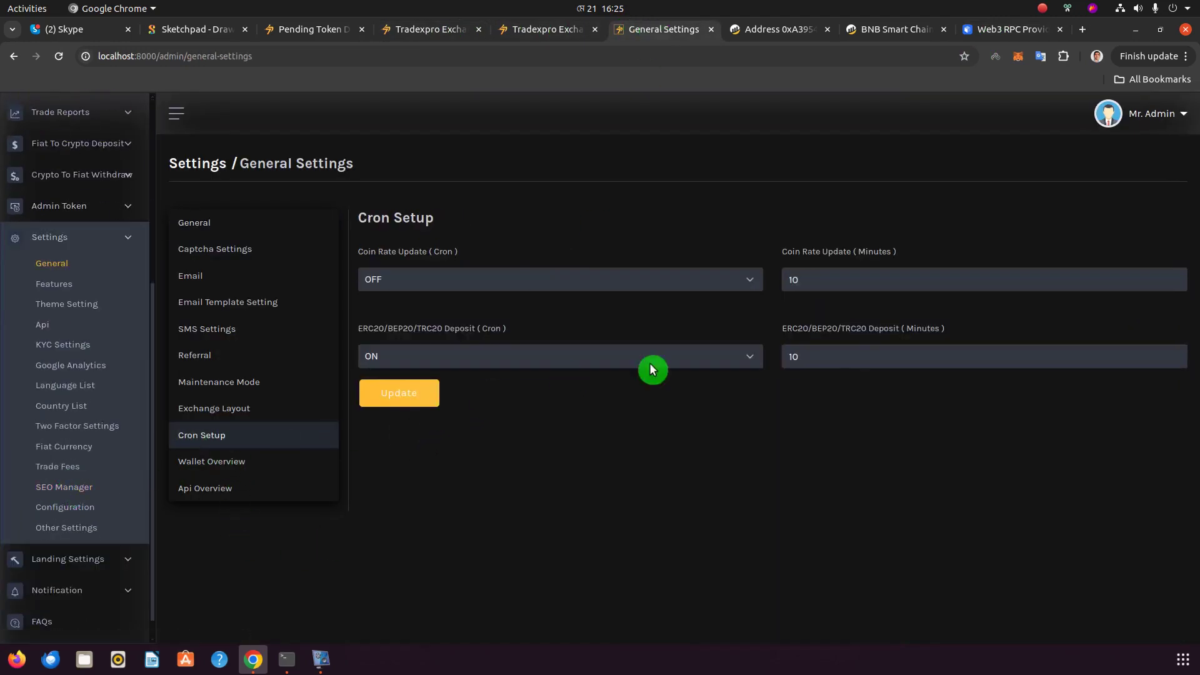
double_click(811, 358)
text(1)
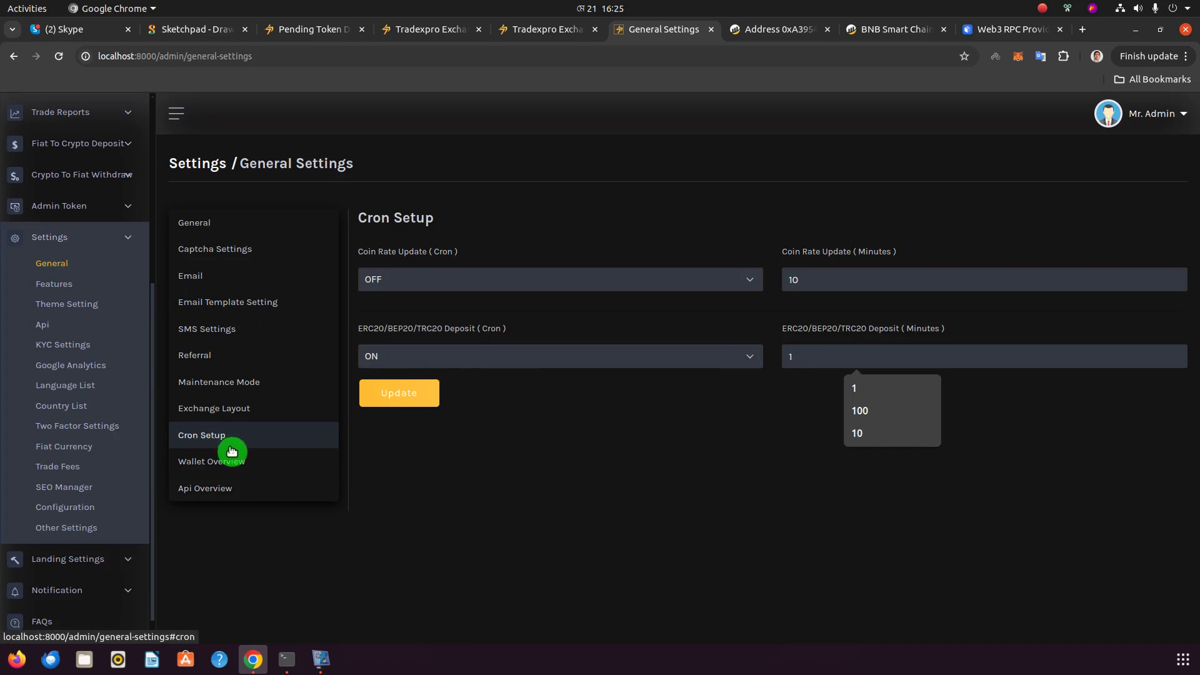
click(643, 484)
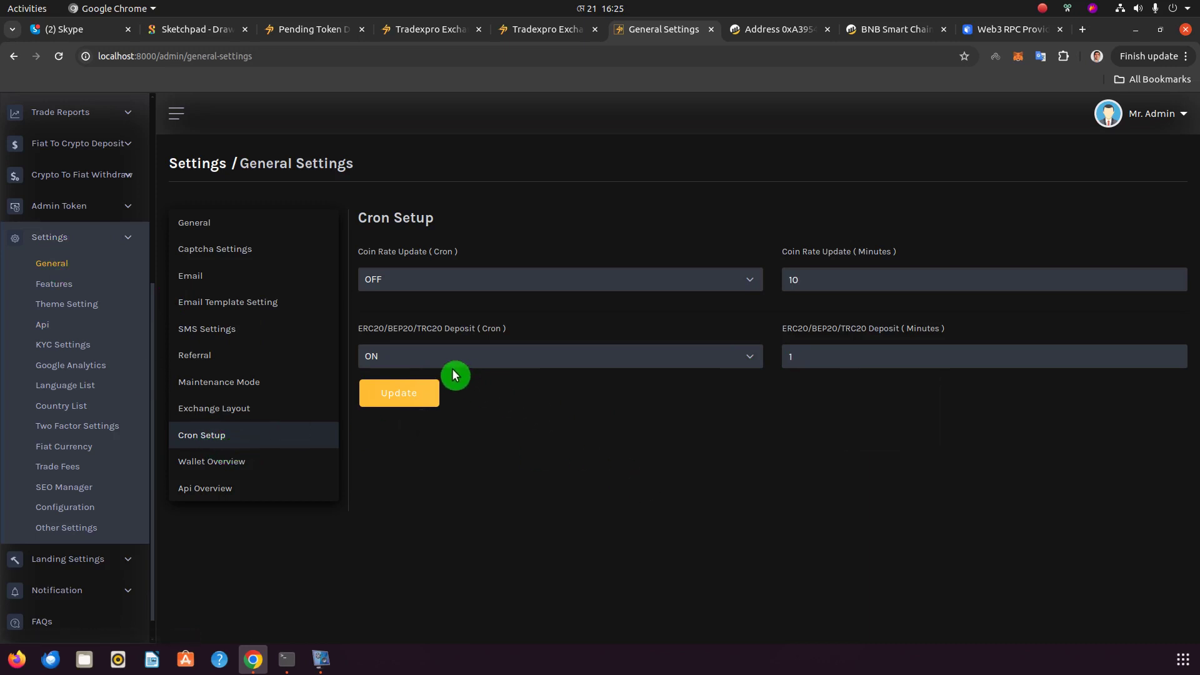
Compare the exchange sketch, GetBlock pricing plans and Cron Setup values, and revisit the Pending Token Deposit History
click(188, 28)
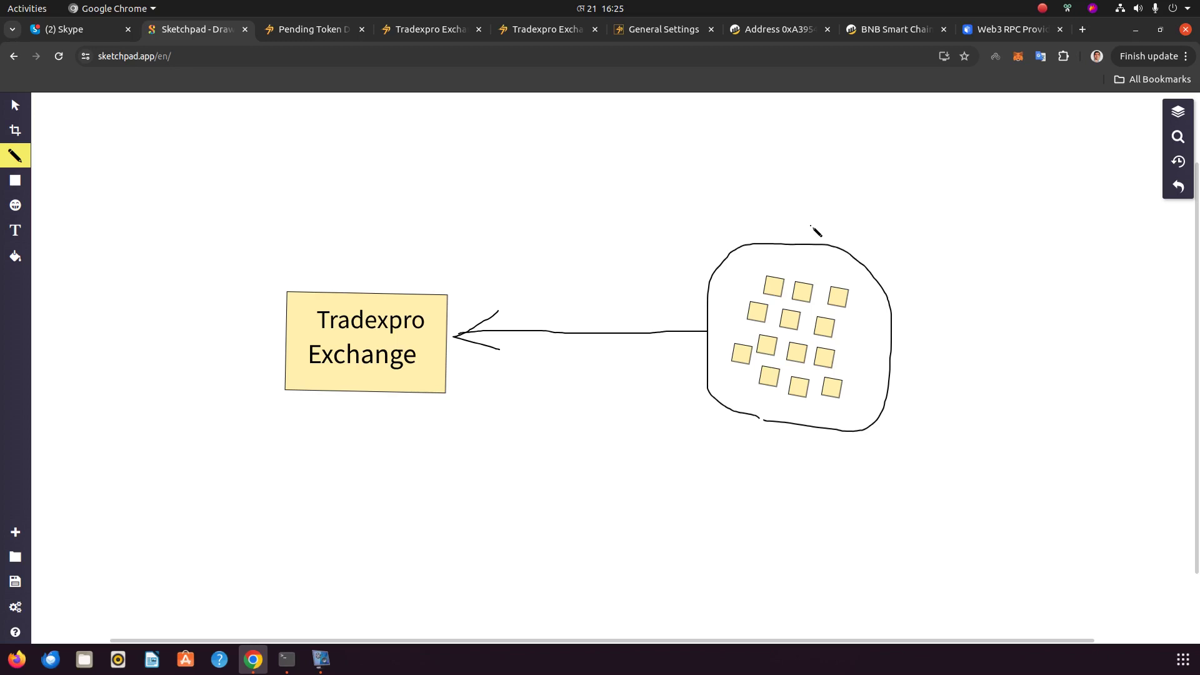
click(1005, 31)
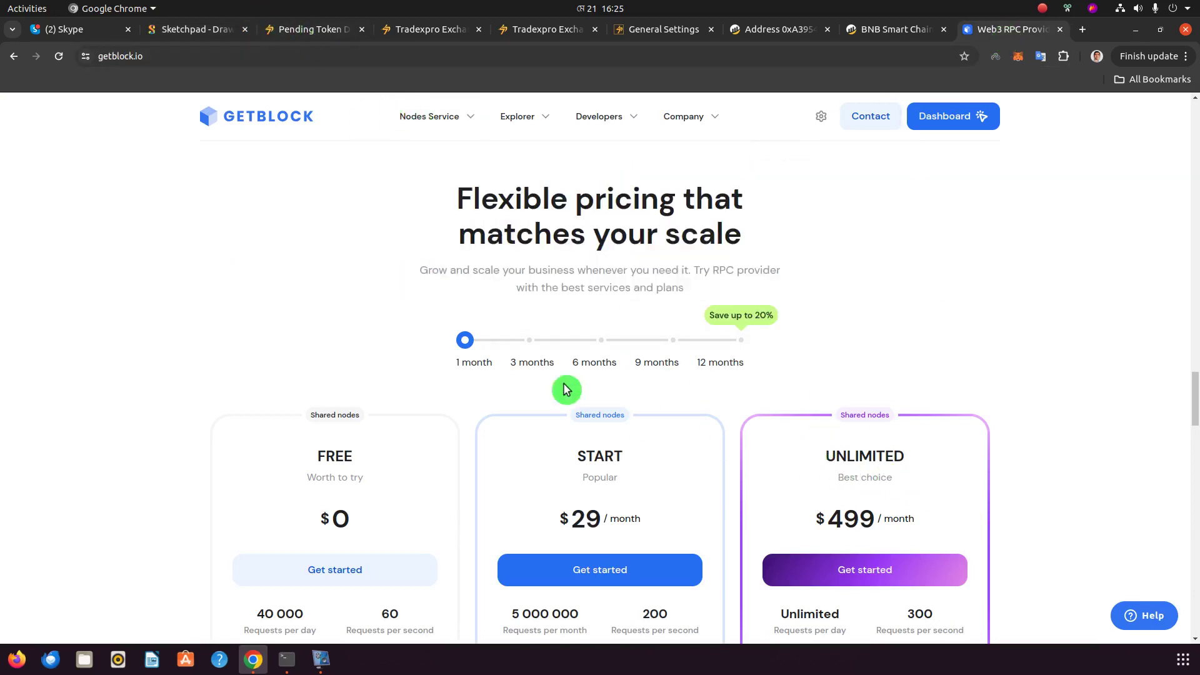
click(177, 32)
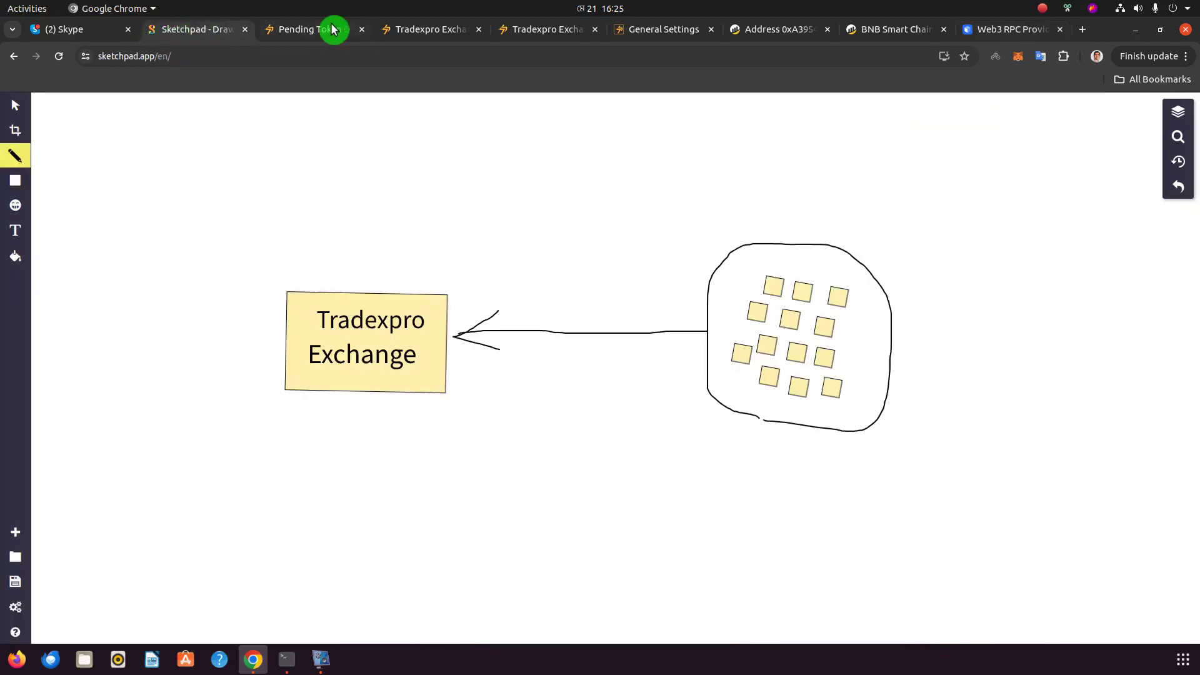
click(329, 30)
click(651, 31)
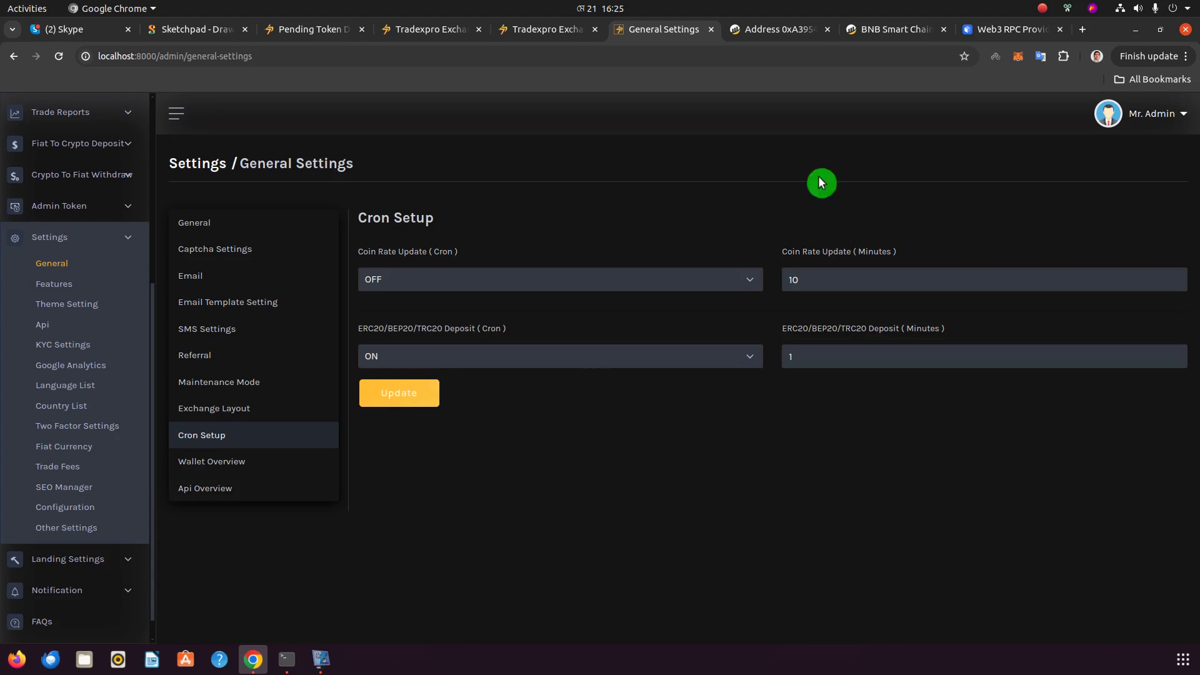
click(1010, 30)
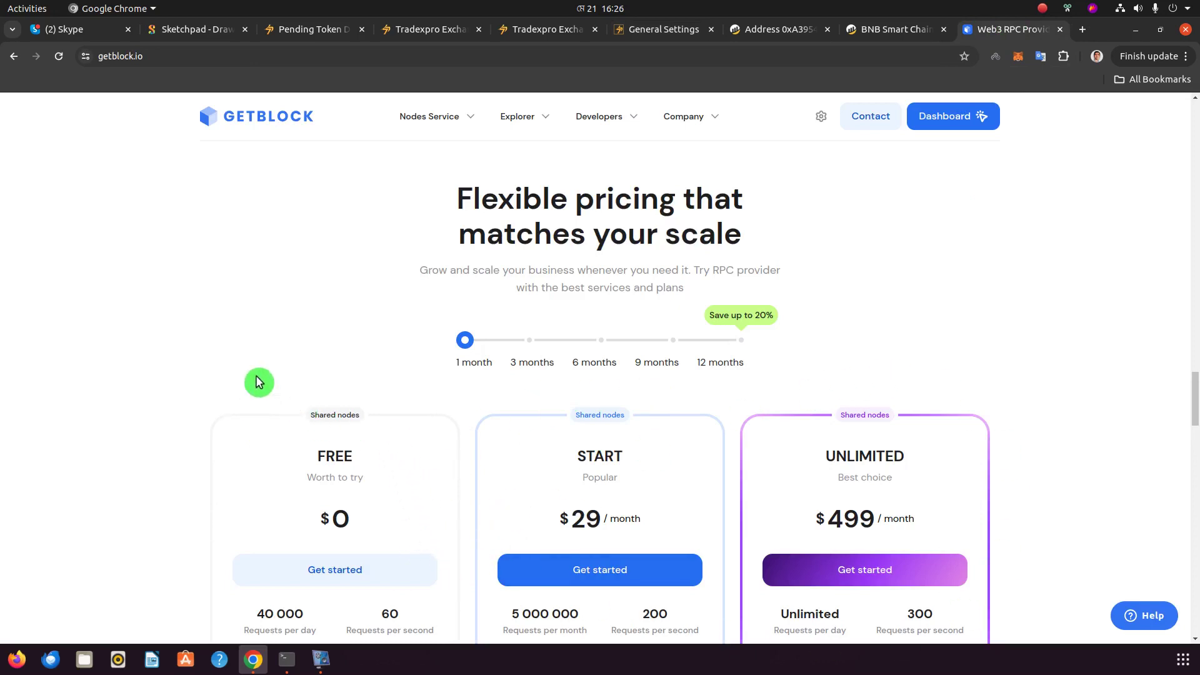
click(425, 29)
click(332, 32)
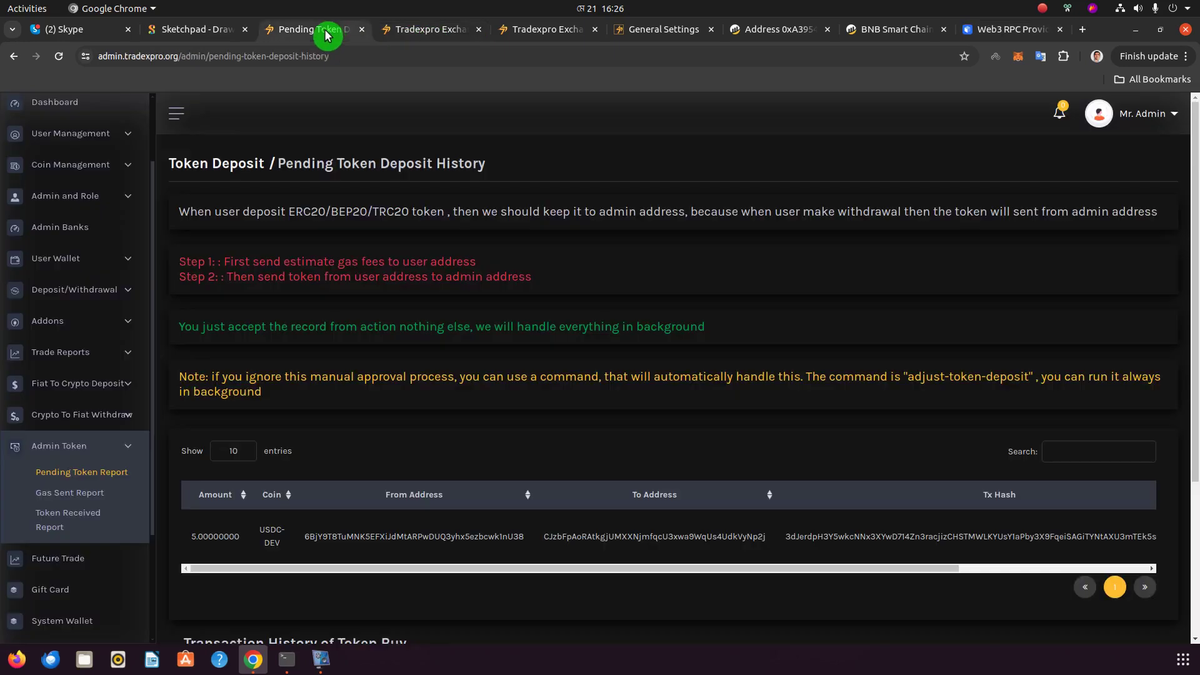
Reopen the Check Deposit form from the exchange wallet, choose Binance Testnet and PX Coin, and activate the Transaction ID field
click(418, 32)
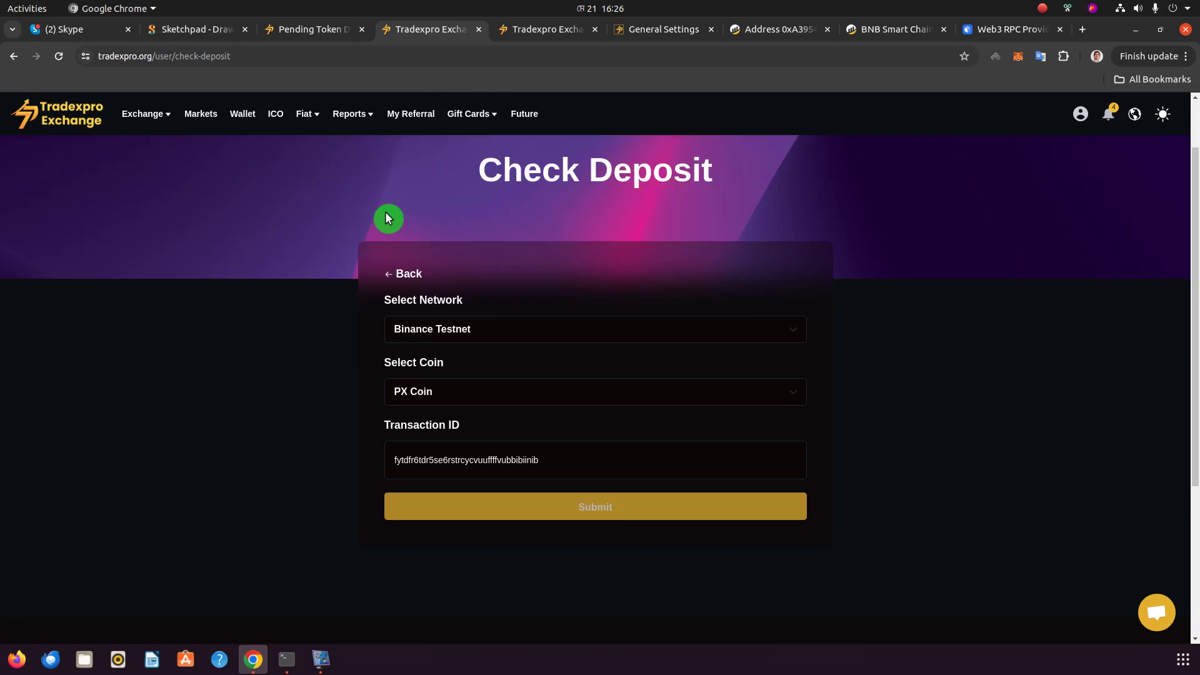
click(243, 113)
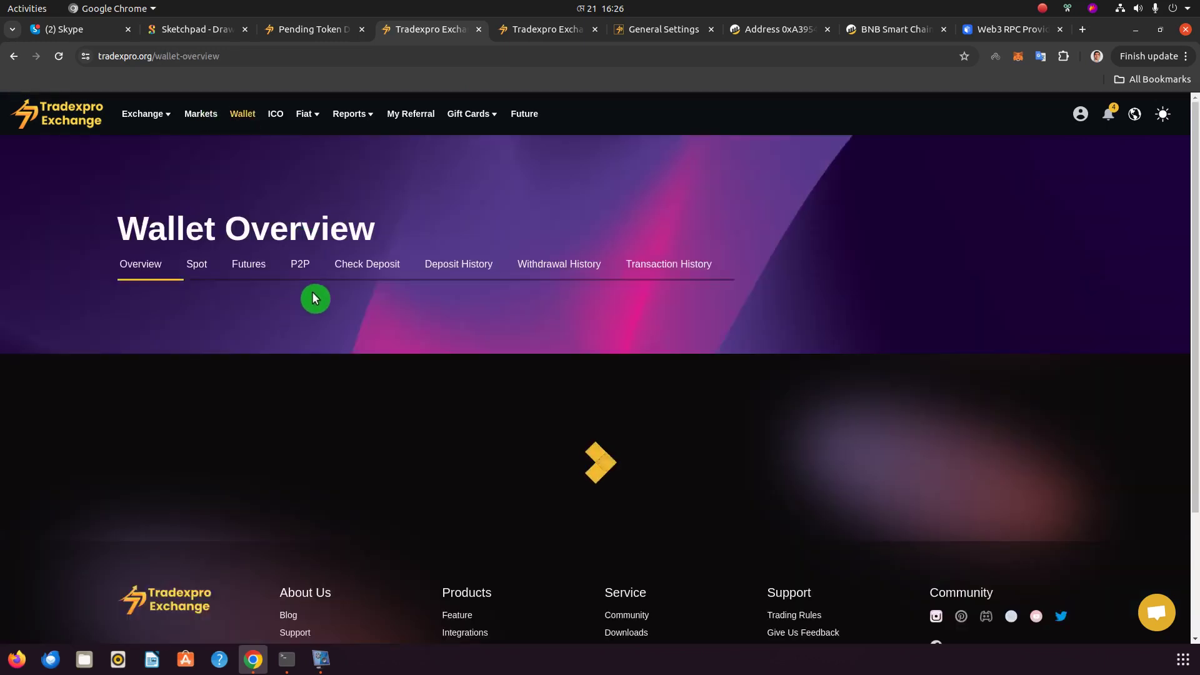
click(367, 266)
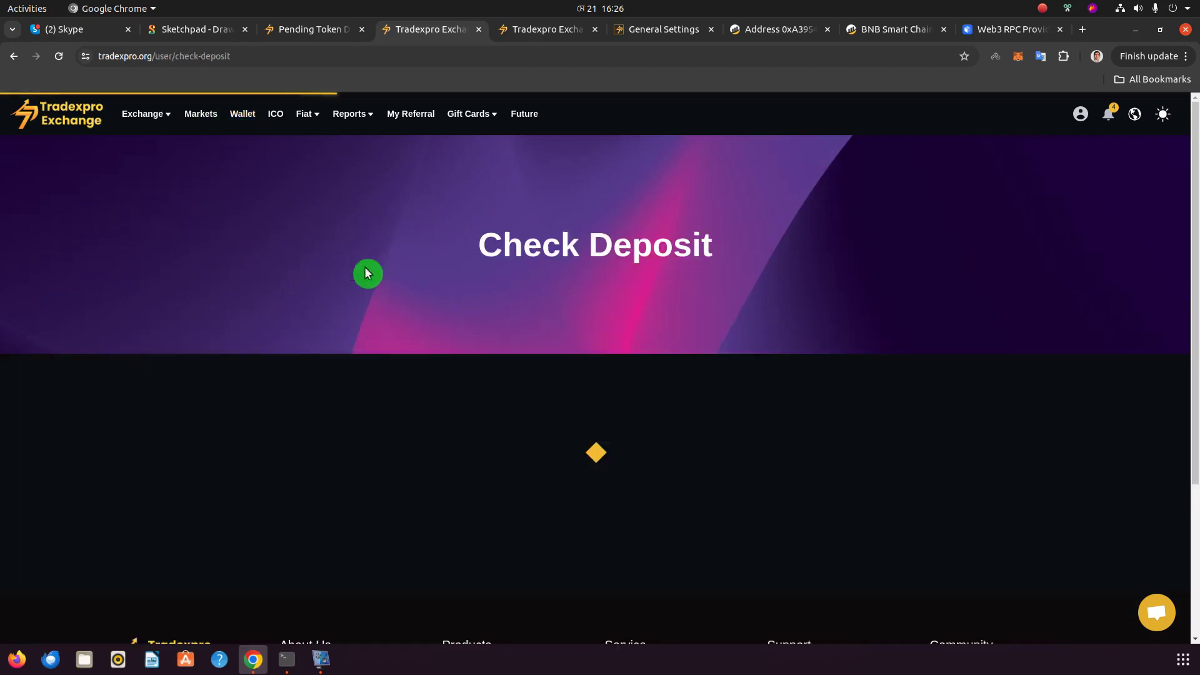
click(480, 407)
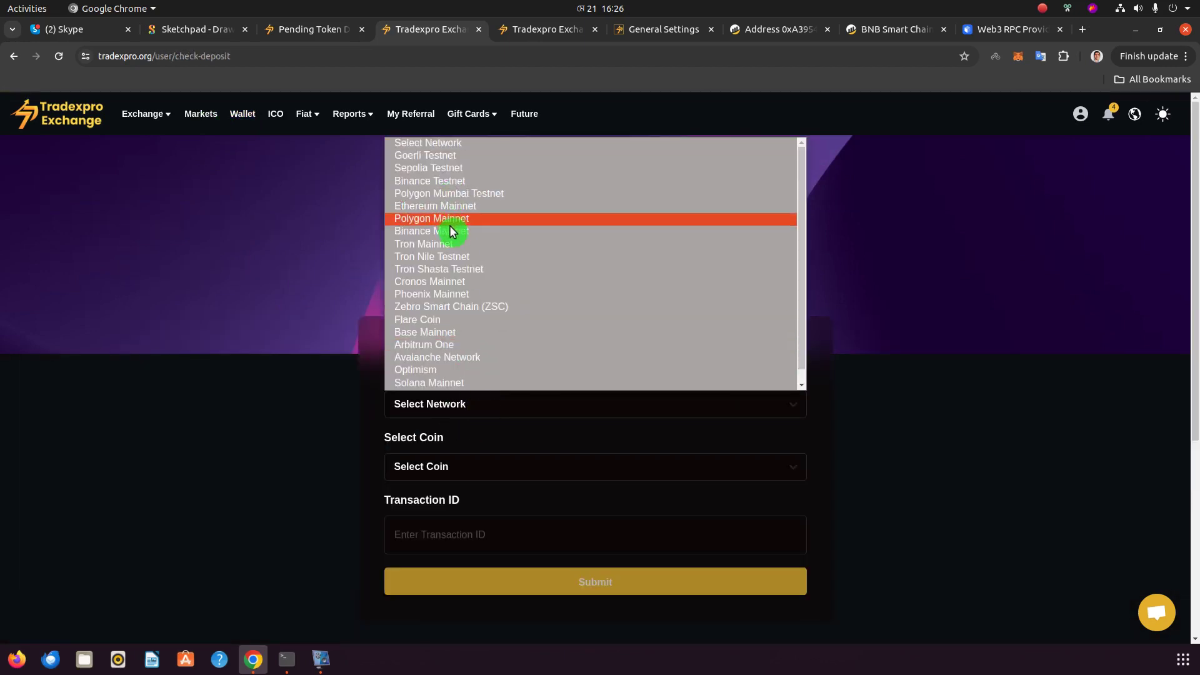
click(442, 181)
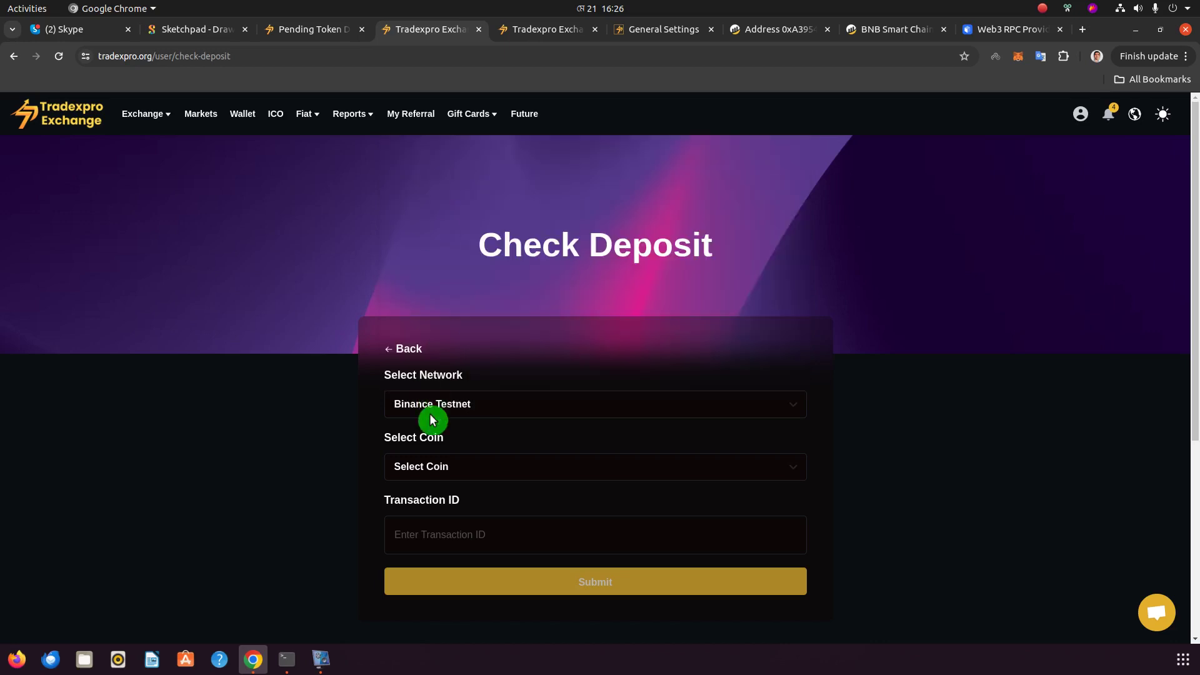
click(431, 461)
click(428, 500)
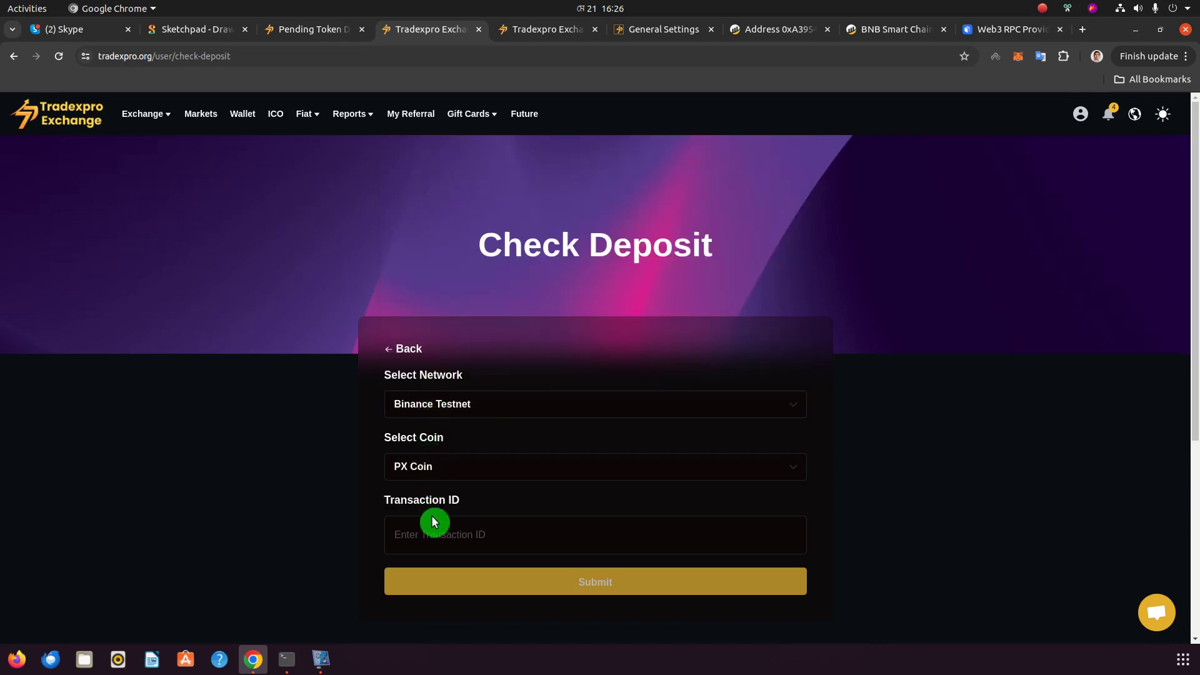
click(414, 530)
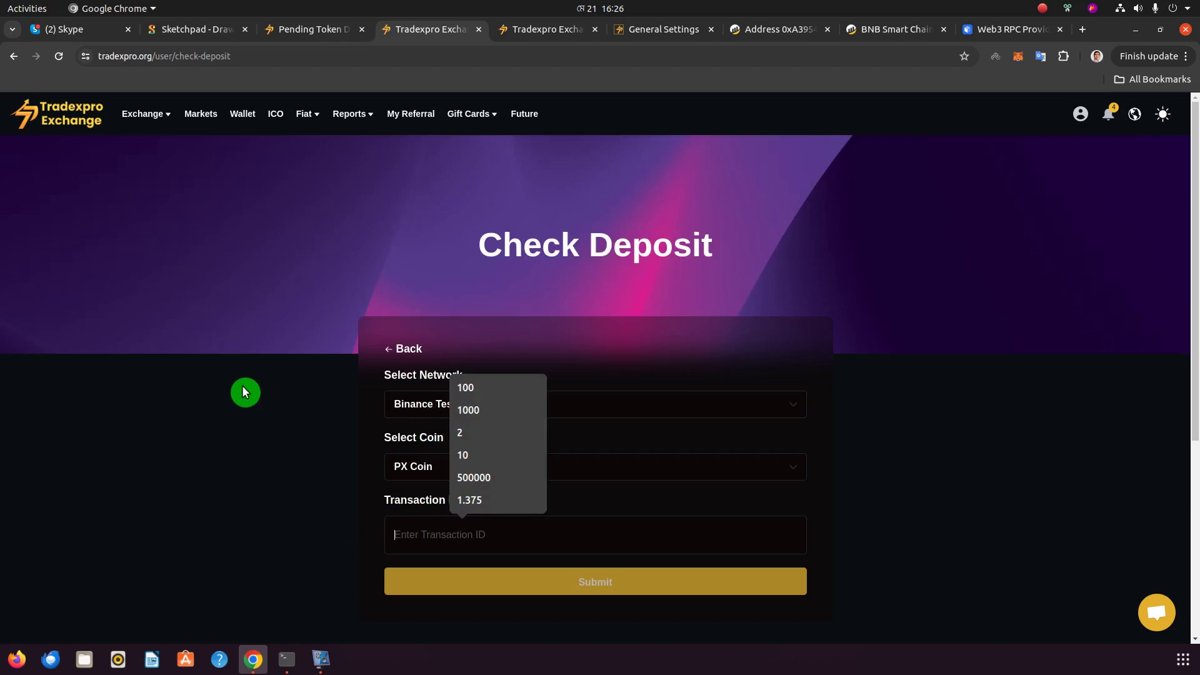